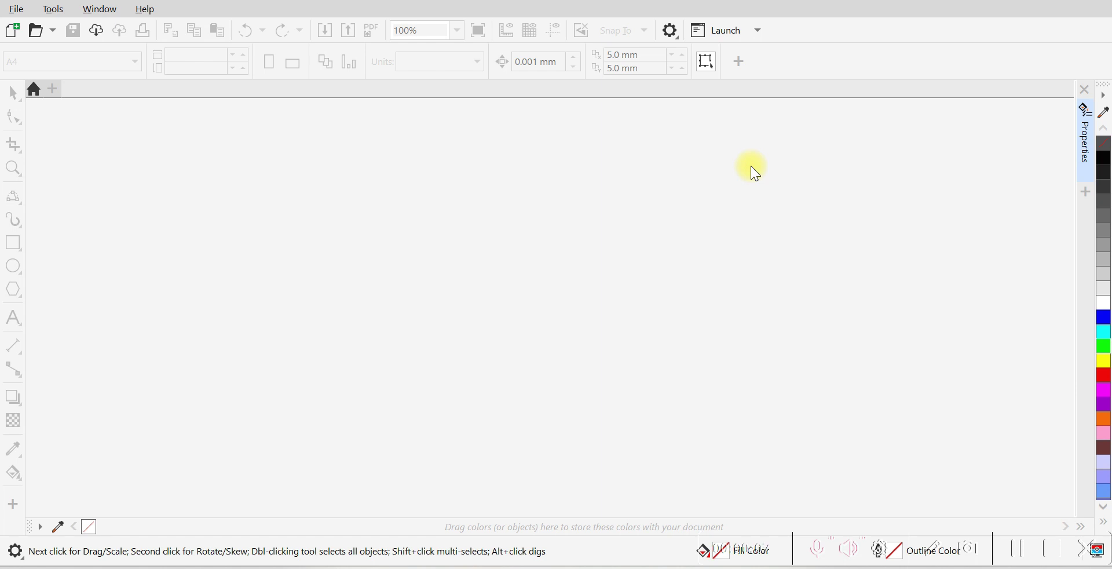
# Step: Create a new A4 portrait document in RGB at 300 dpi
pyautogui.click(16, 9)
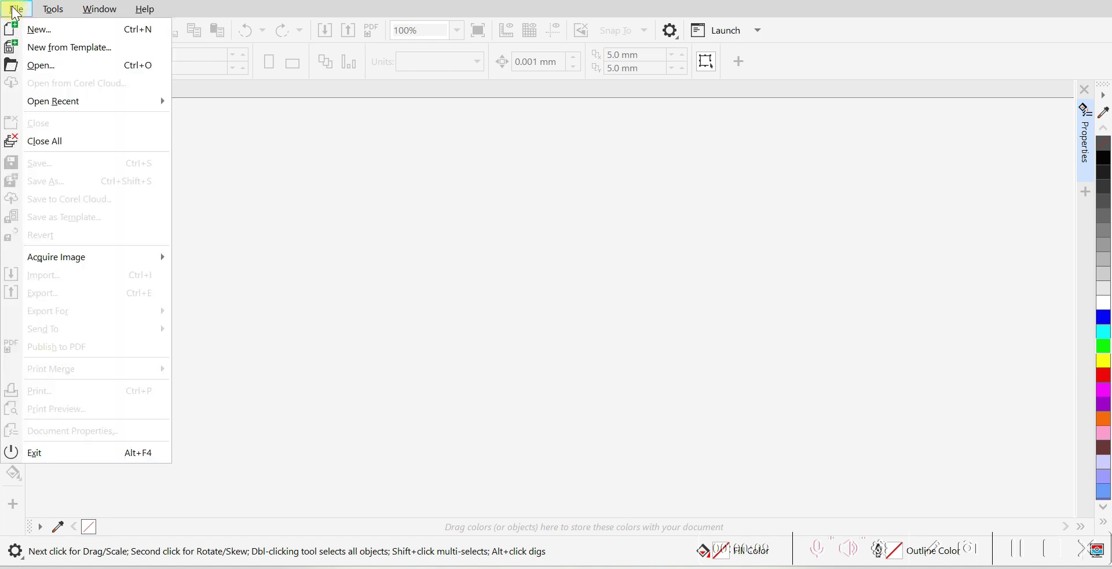
pyautogui.click(12, 27)
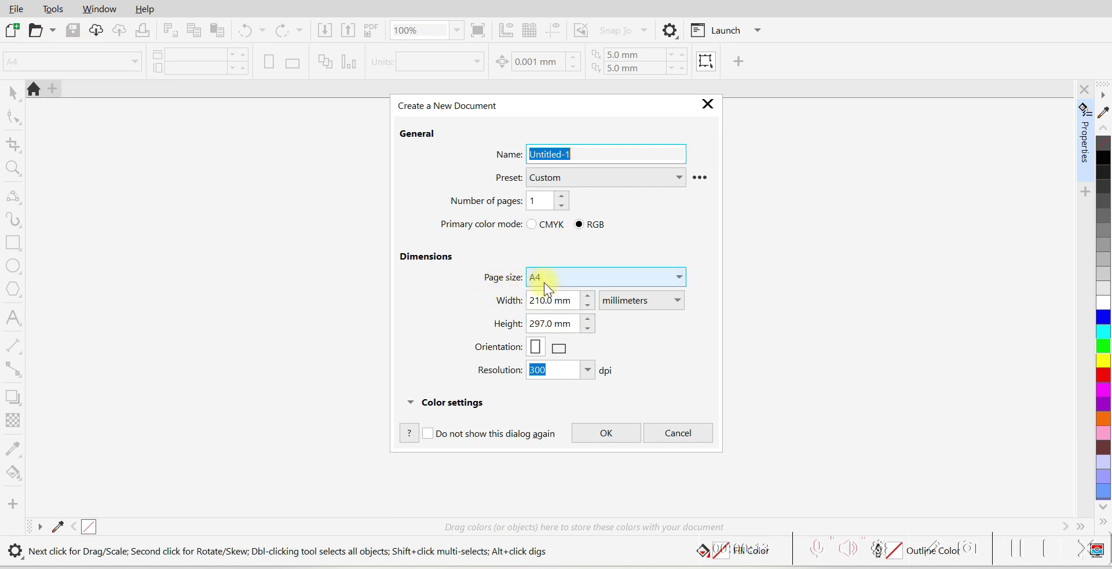
pyautogui.click(585, 432)
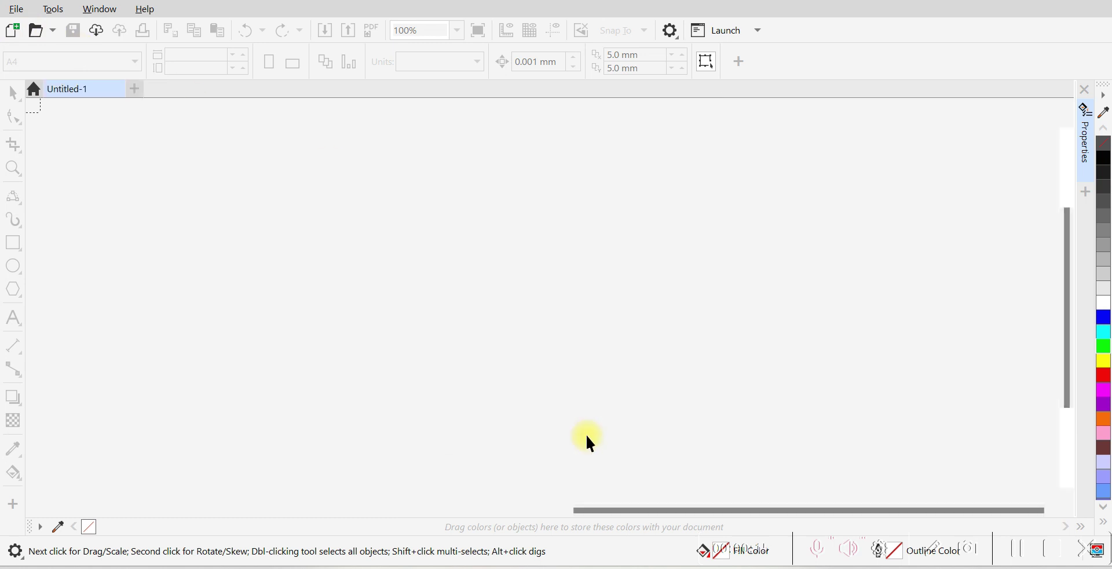
# Step: Add a first name as artistic text in the upper part of the page
pyautogui.click(14, 320)
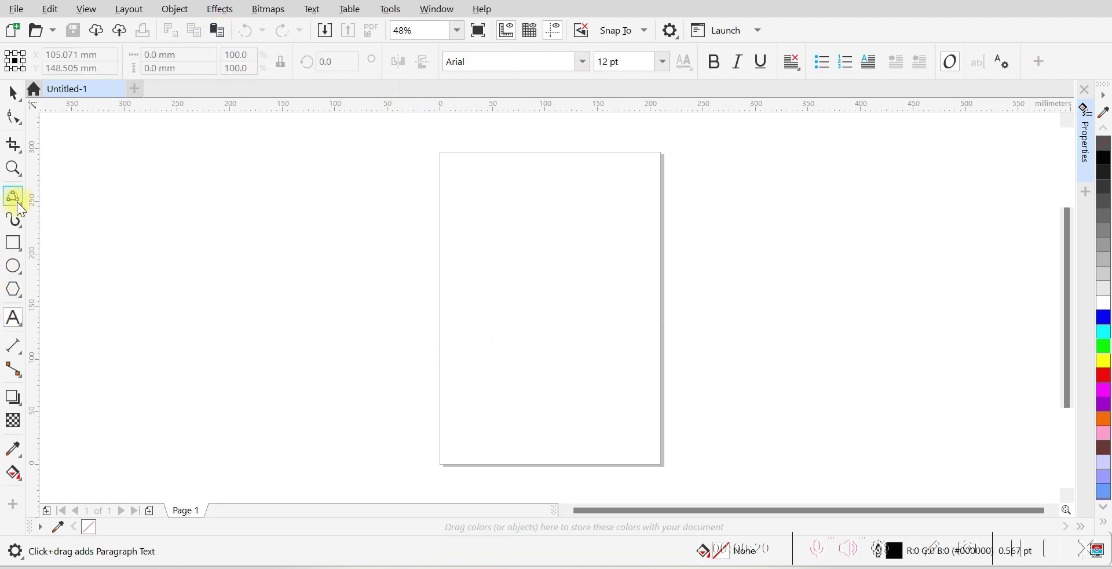
pyautogui.click(501, 250)
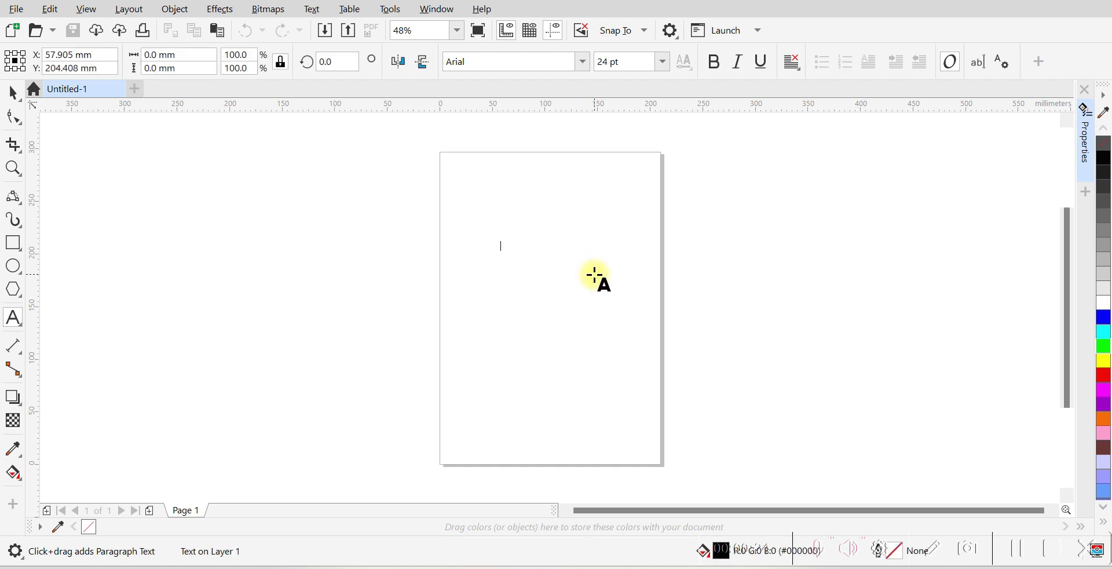
pyautogui.press('capslock')
pyautogui.write('Ki')
pyautogui.press('capslock')
pyautogui.write('ara')
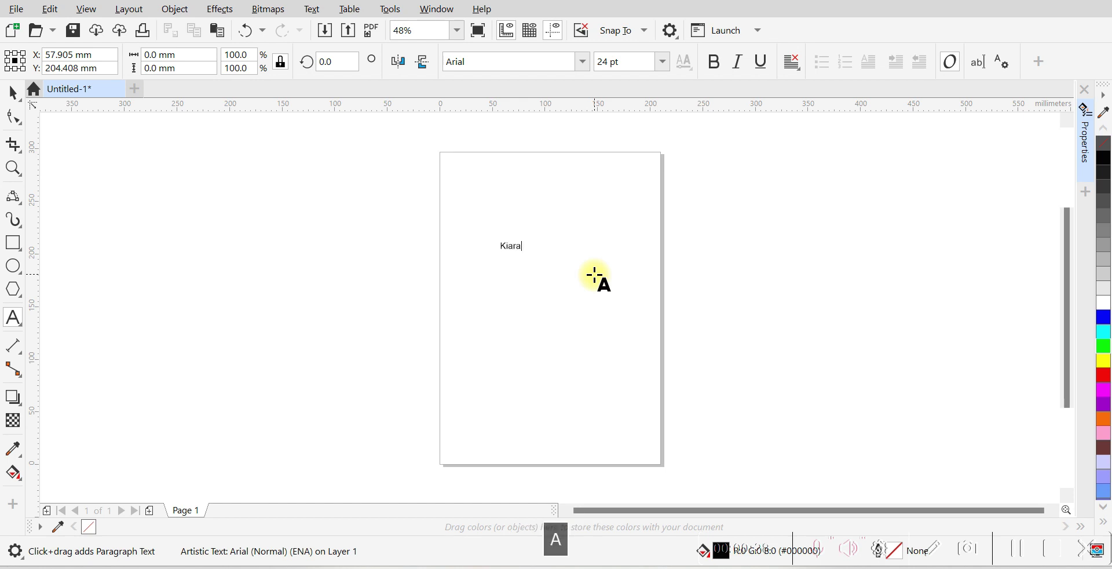
pyautogui.scroll(2, 544, 264)
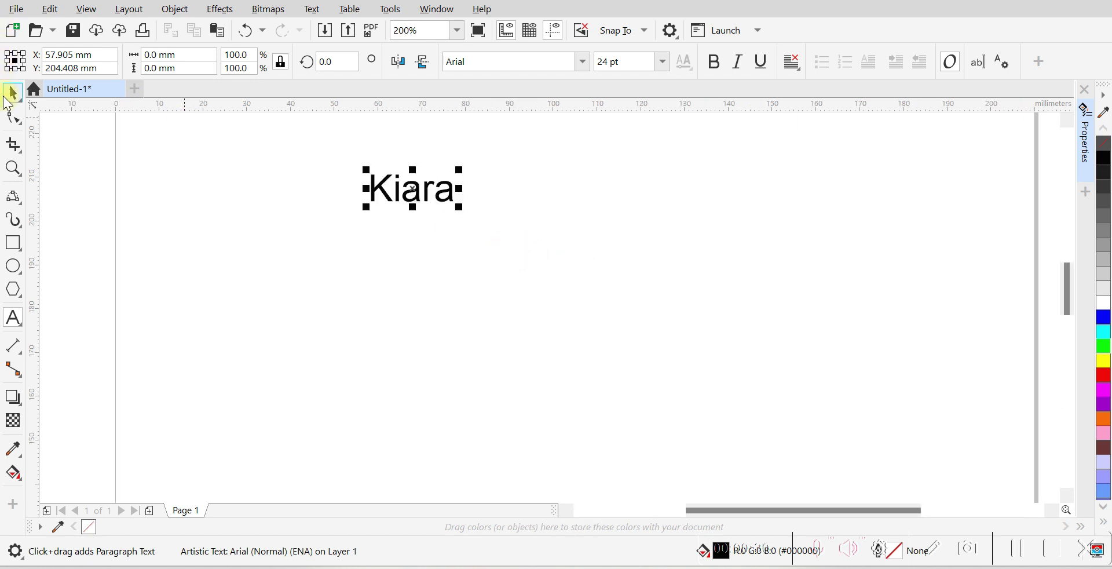
# Step: Move the name text toward the page's right edge and change its font to Ananda Namaste
pyautogui.click(5, 100)
pyautogui.moveTo(423, 186); pyautogui.dragTo(768, 232)
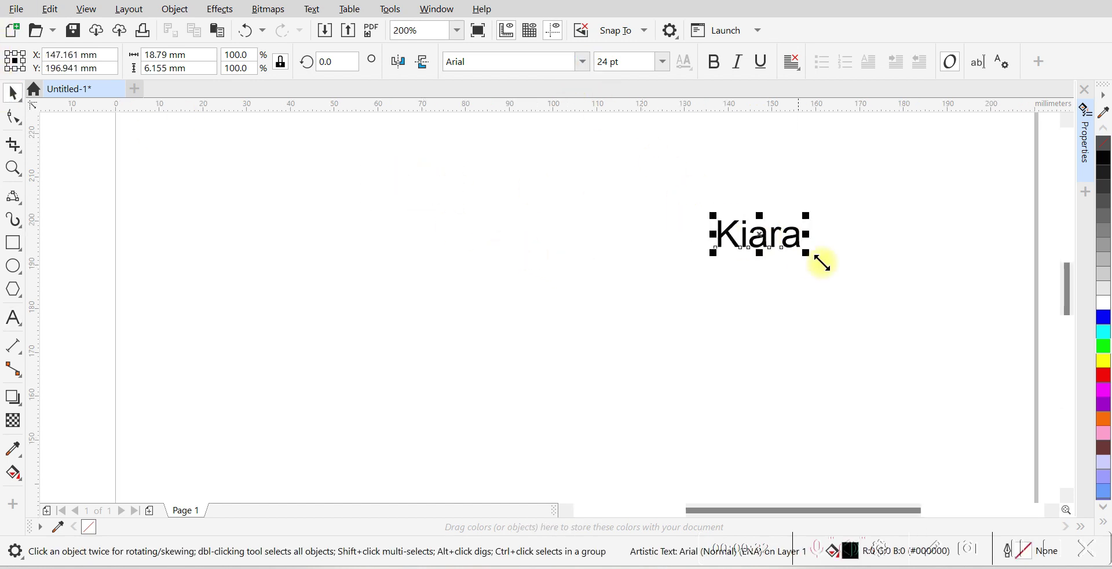
pyautogui.click(583, 61)
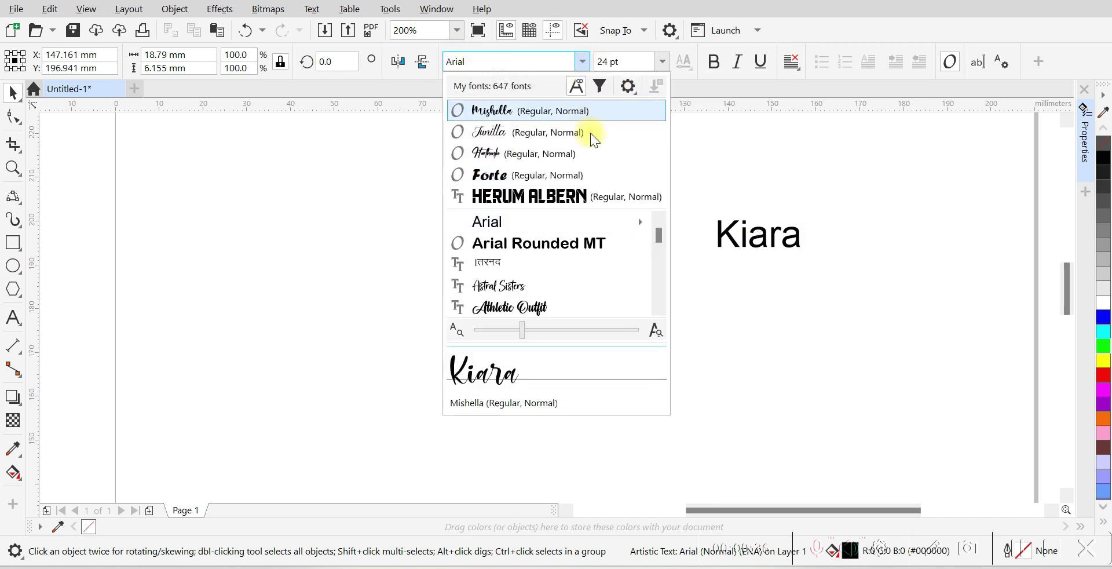
pyautogui.click(544, 270)
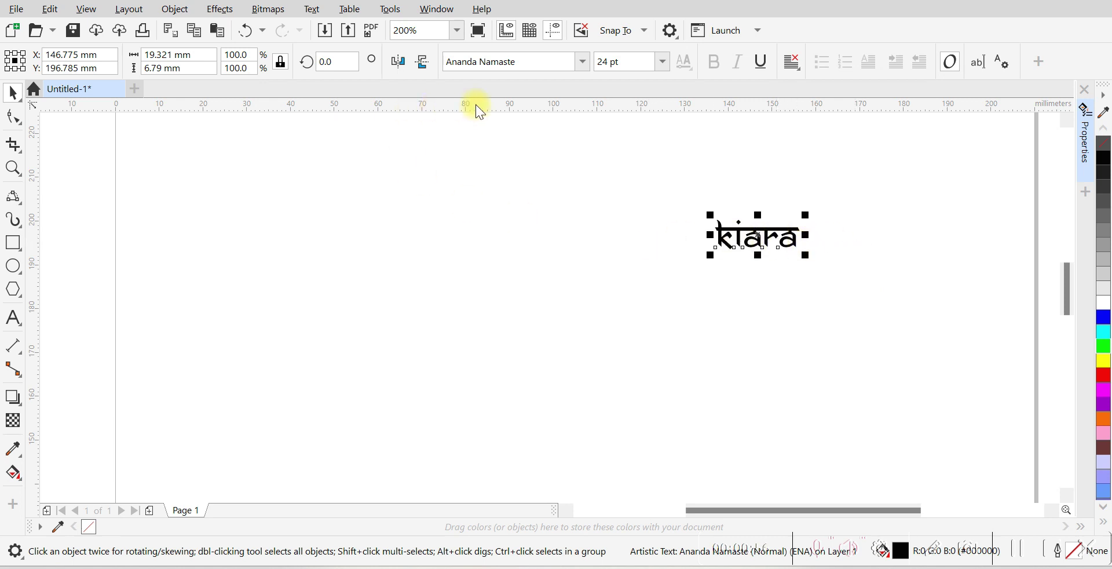
# Step: Move the name text back toward the page's middle and enlarge it proportionally to about 28.6 mm wide
pyautogui.moveTo(765, 239); pyautogui.dragTo(496, 218)
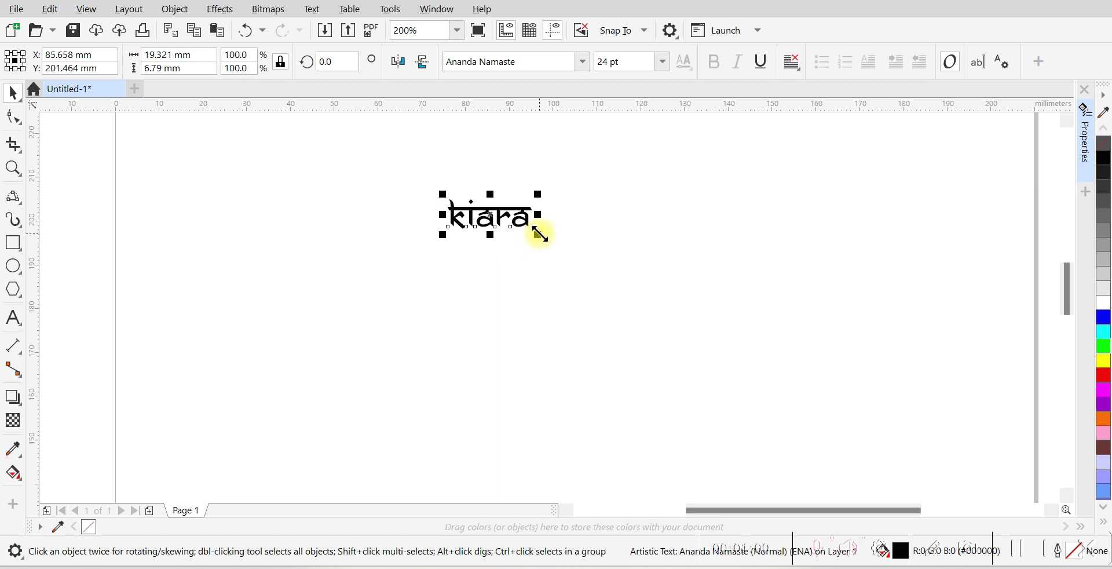
pyautogui.moveTo(539, 232); pyautogui.dragTo(559, 241)
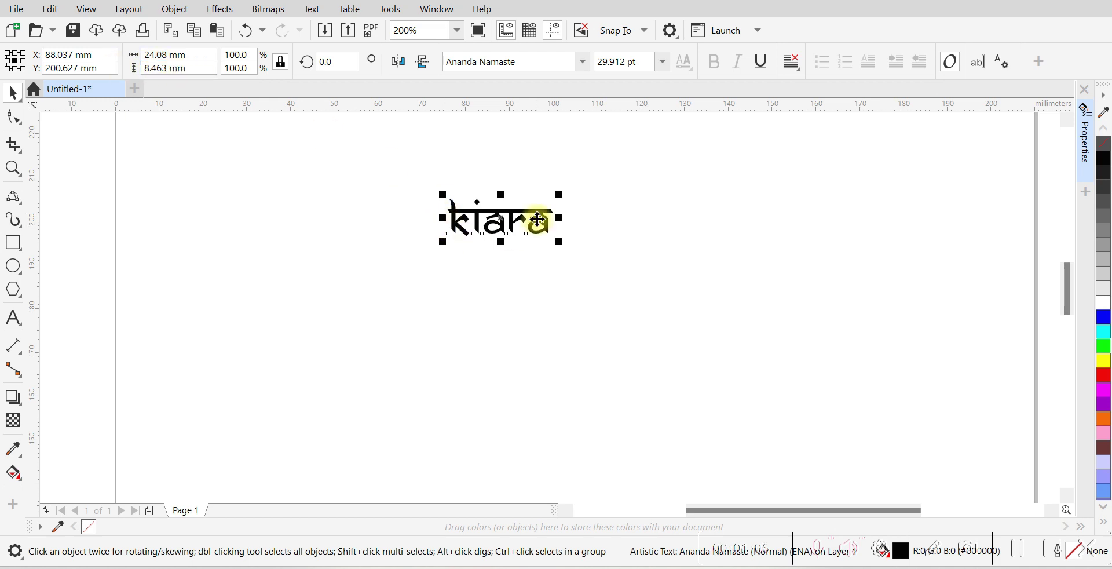
pyautogui.moveTo(561, 241); pyautogui.dragTo(583, 259)
pyautogui.click(555, 302)
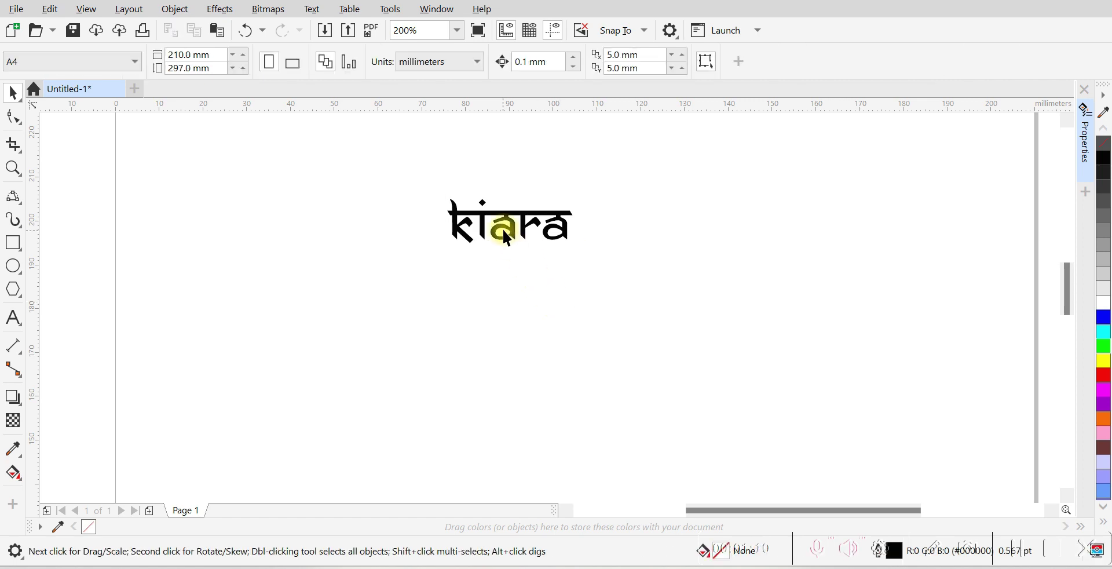
# Step: Convert the name text to curves
pyautogui.click(517, 226)
pyautogui.click(372, 192)
pyautogui.scroll(1, 528, 237)
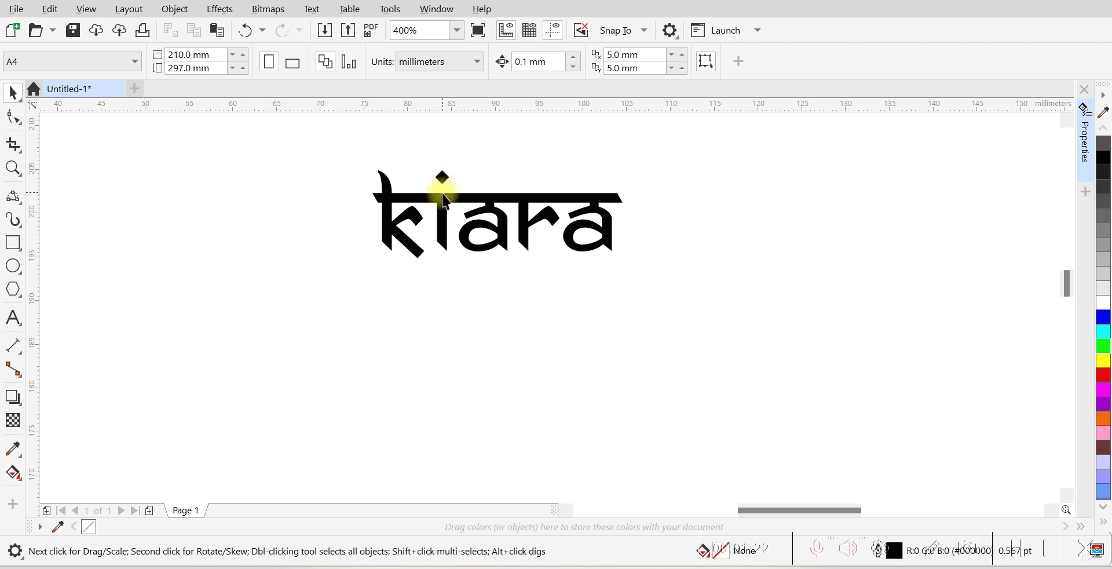
pyautogui.click(490, 212)
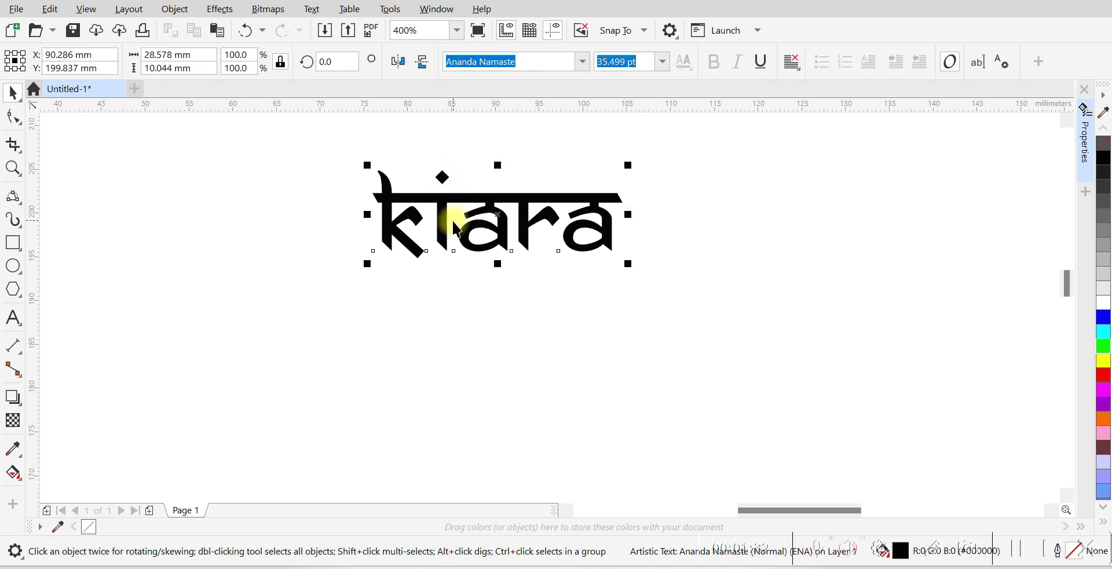
pyautogui.hotkey('ctrl', 'q')
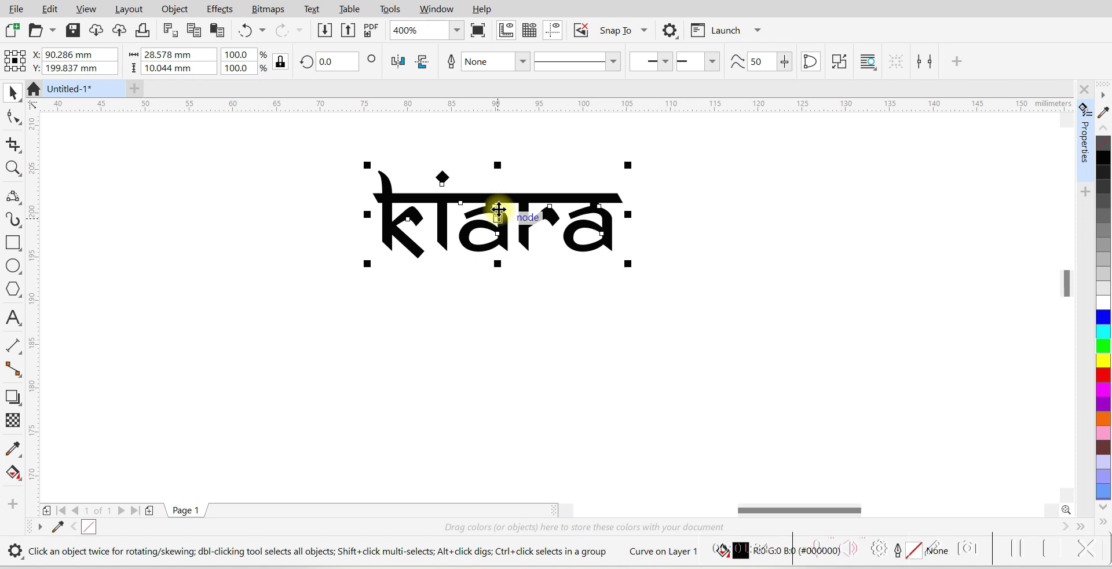
pyautogui.hotkey('ctrl', 'shift', 'q')
pyautogui.click(495, 214)
# Step: Show the nodes of the name curve with the Shape tool, fill it green and give it a red outline
pyautogui.press('F10')
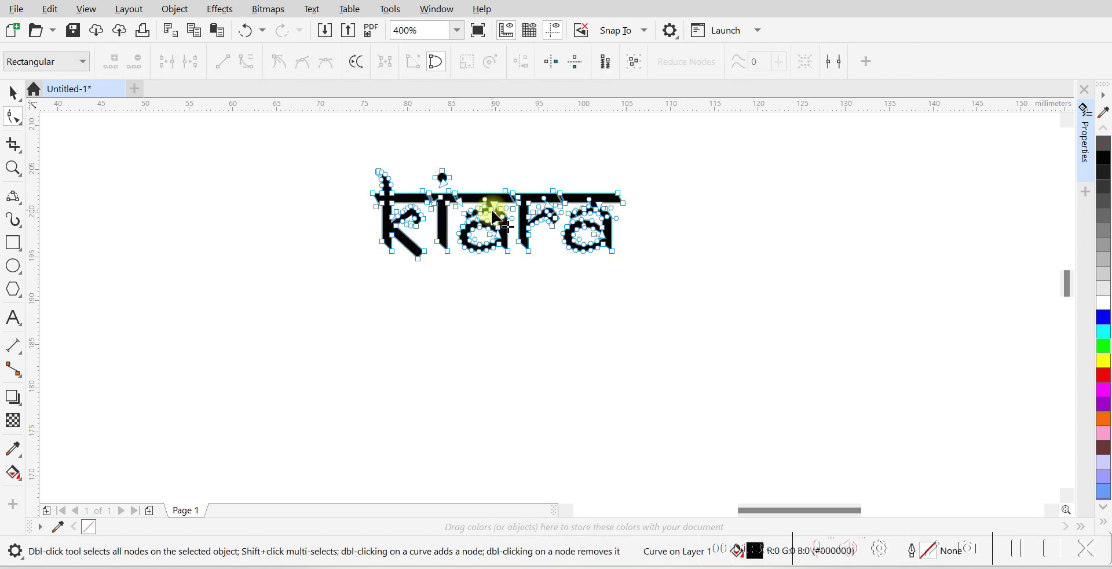
pyautogui.scroll(2, 495, 215)
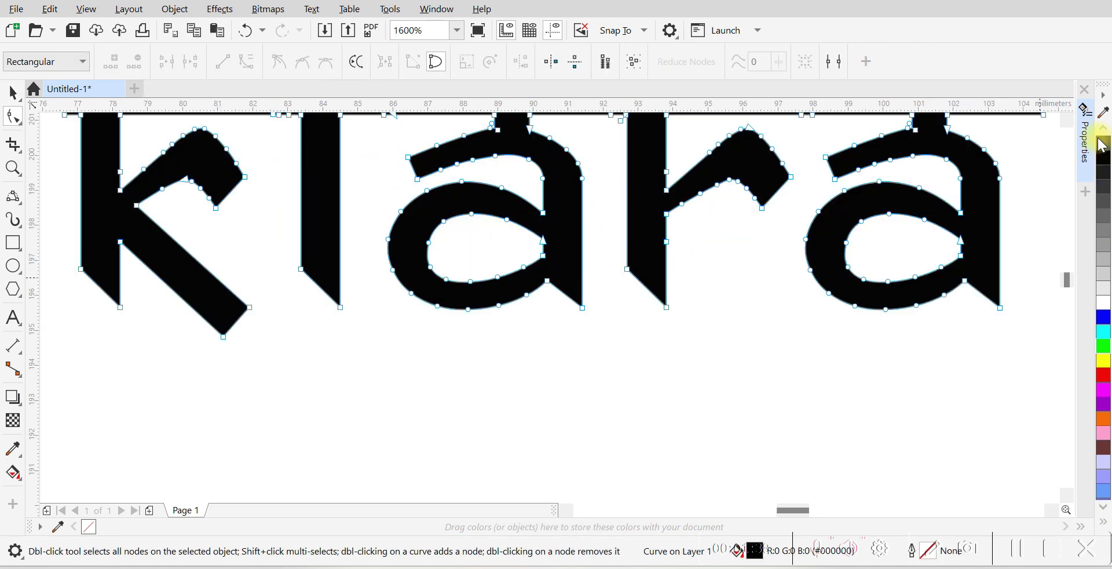
pyautogui.click(1104, 346)
pyautogui.click(460, 277)
pyautogui.scroll(-1, 461, 277)
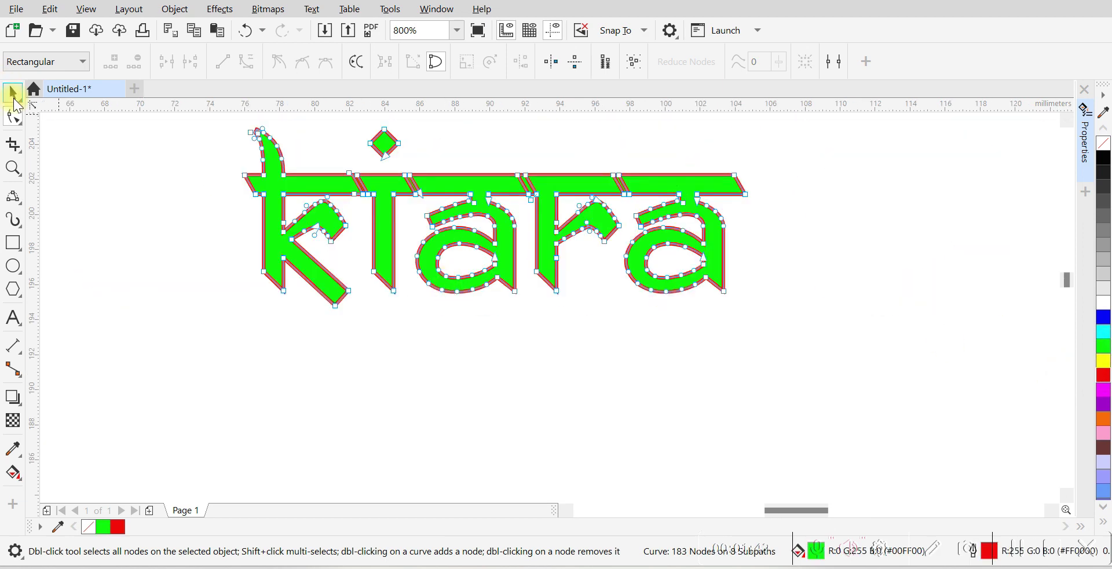
# Step: Break the name curve apart into separate objects
pyautogui.click(12, 91)
pyautogui.click(136, 278)
pyautogui.click(434, 220)
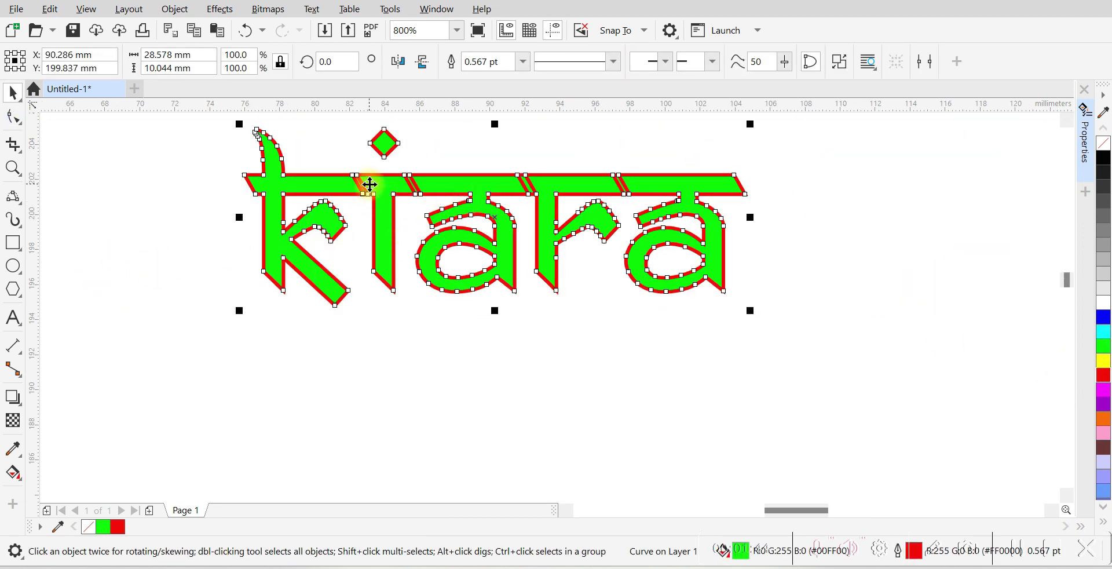
pyautogui.click(839, 61)
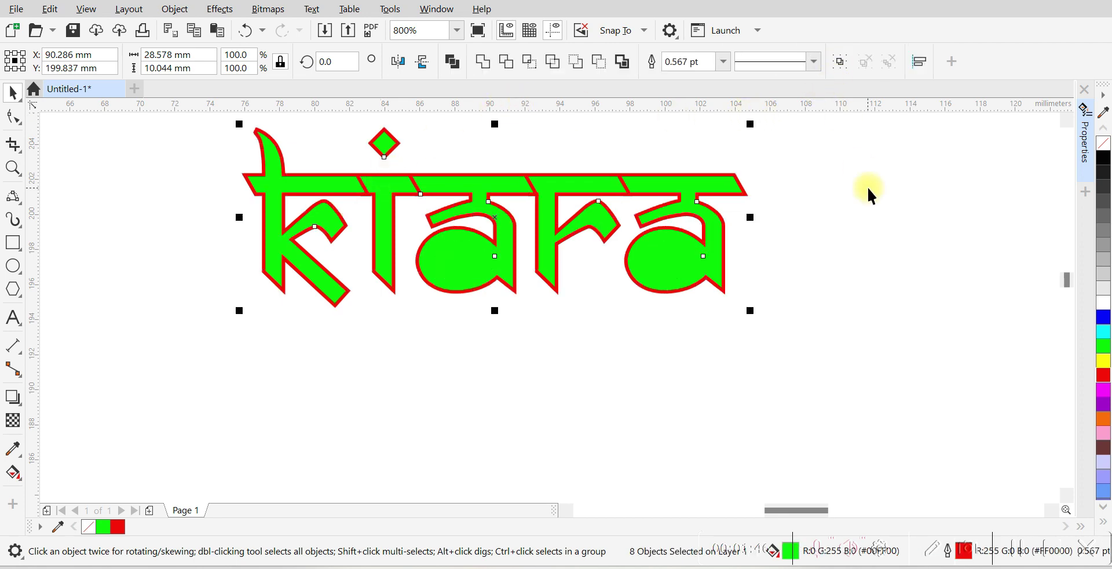
# Step: Try pulling the letters i, r and the last a out of the name, undoing each move
pyautogui.click(405, 273)
pyautogui.click(396, 232)
pyautogui.moveTo(396, 232); pyautogui.dragTo(383, 366)
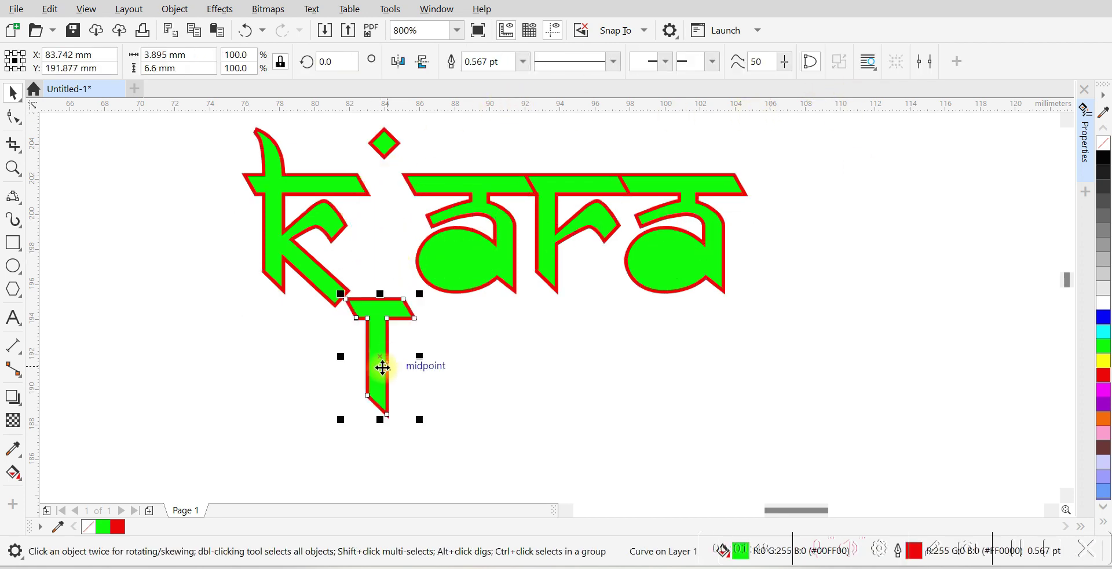
pyautogui.hotkey('ctrl', 'z')
pyautogui.hotkey('ctrl', 'z')
pyautogui.hotkey('ctrl', 'z')
pyautogui.moveTo(555, 262); pyautogui.dragTo(551, 339)
pyautogui.hotkey('ctrl', 'z')
pyautogui.moveTo(657, 284); pyautogui.dragTo(649, 338)
pyautogui.hotkey('ctrl', 'z')
# Step: Select all the letter shapes and give them a white fill and a black outline
pyautogui.scroll(-2, 532, 370)
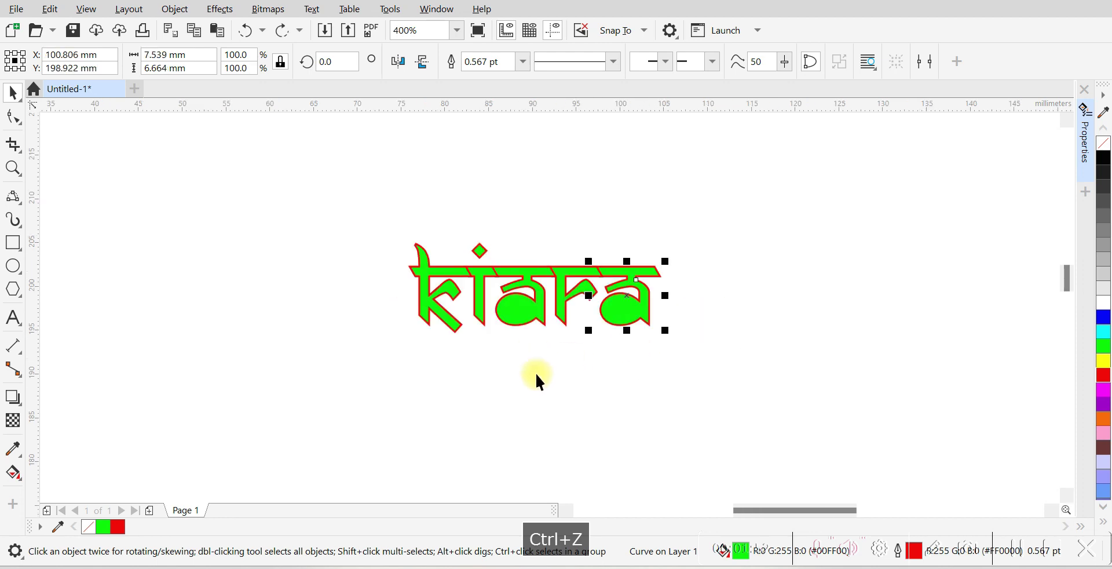
pyautogui.scroll(2, 551, 366)
pyautogui.scroll(-2, 705, 380)
pyautogui.moveTo(784, 397); pyautogui.dragTo(393, 219)
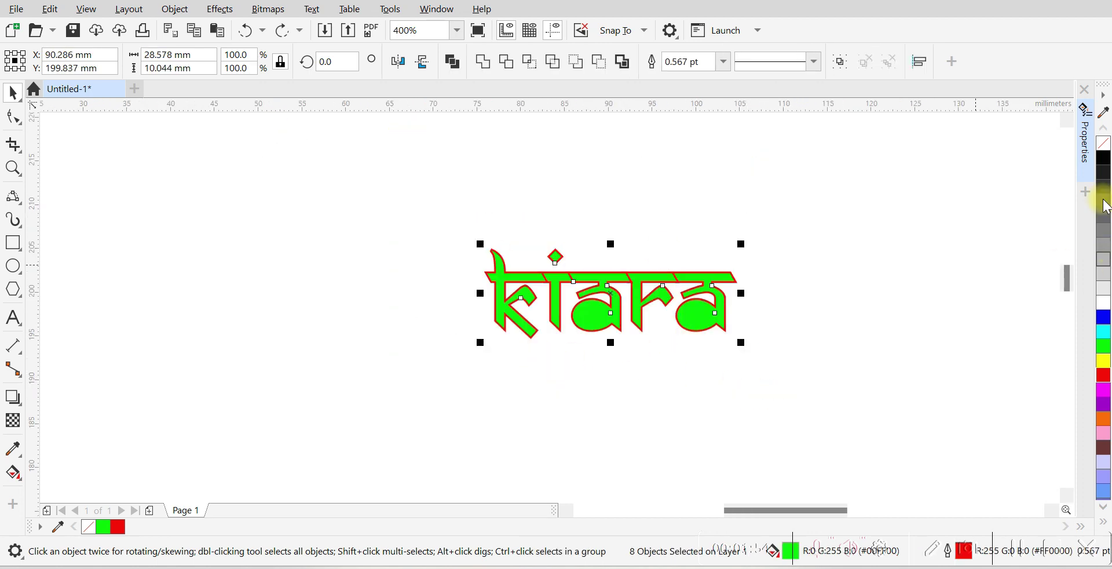
pyautogui.click(1104, 307)
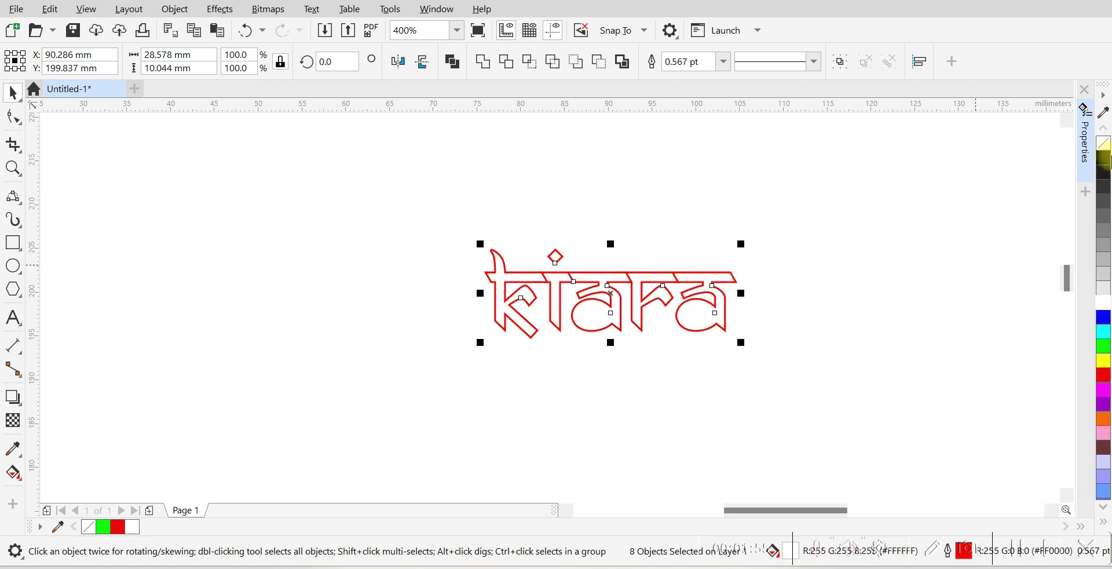
pyautogui.rightClick(1106, 164)
pyautogui.scroll(2, 638, 336)
# Step: Bring the inner counter shapes of both letters a to the front of the page
pyautogui.click(631, 401)
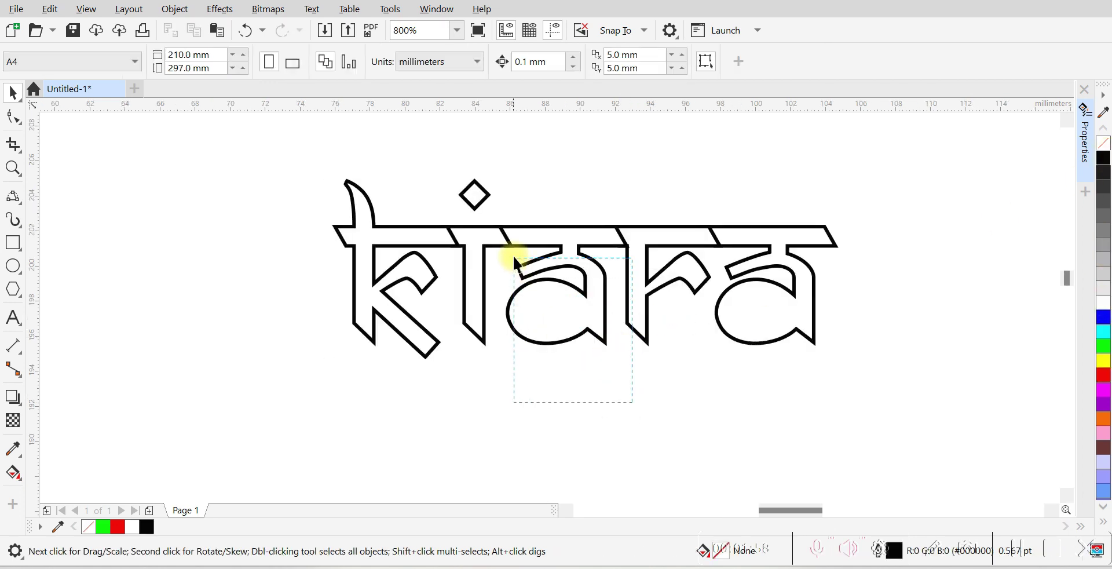
pyautogui.moveTo(514, 259); pyautogui.dragTo(514, 259)
pyautogui.moveTo(658, 398); pyautogui.dragTo(508, 250)
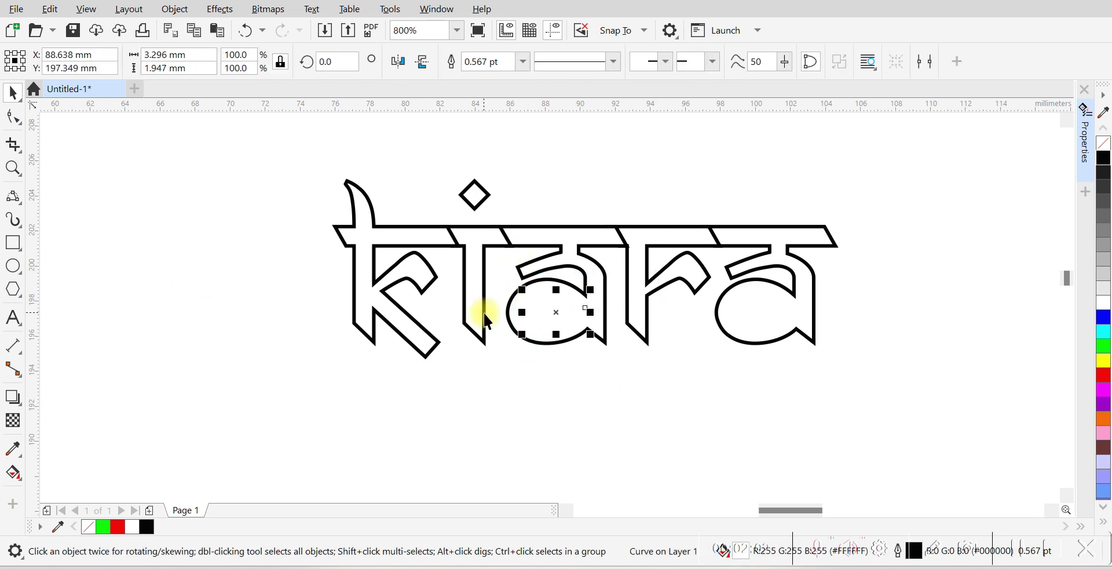
pyautogui.hotkey('ctrl', 'Home')
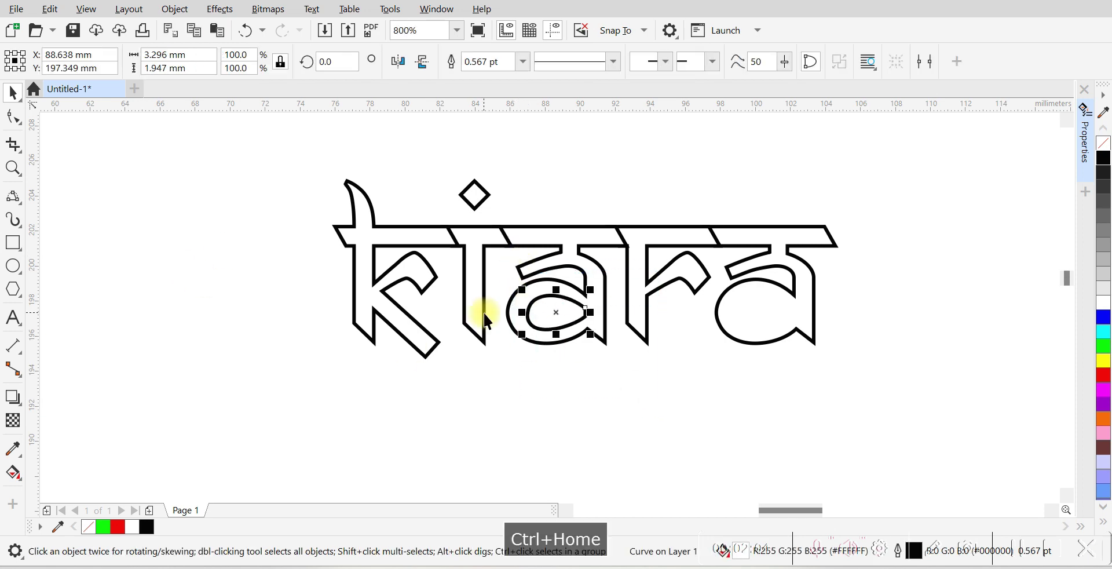
pyautogui.moveTo(842, 398); pyautogui.dragTo(724, 275)
pyautogui.hotkey('ctrl', 'Home')
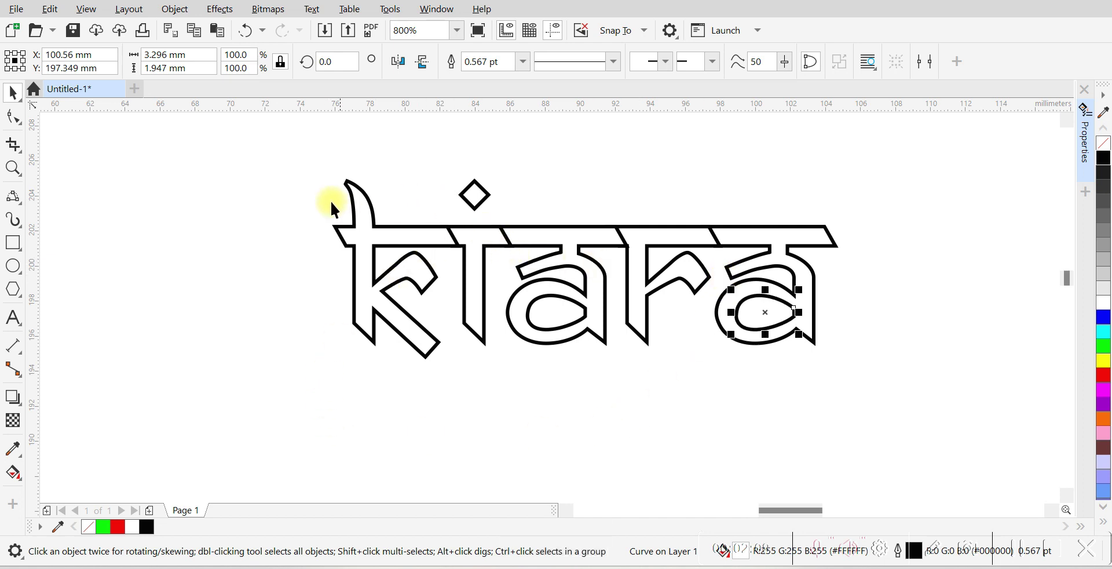
pyautogui.moveTo(307, 151); pyautogui.dragTo(823, 396)
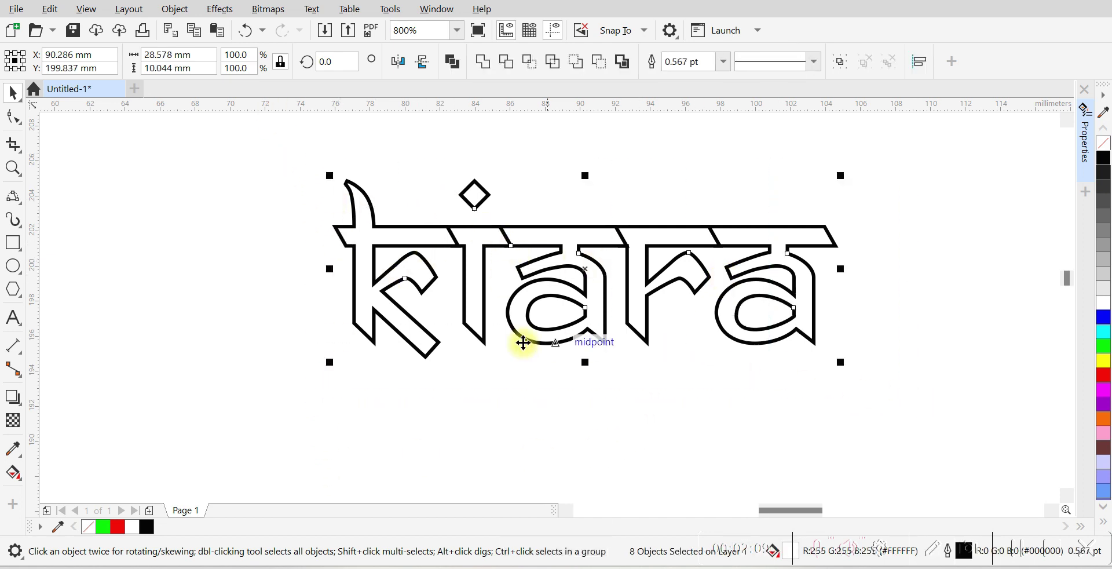
pyautogui.click(716, 498)
# Step: Measure the stroke width of the k's diagonal leg with a dimension line, then undo the dimension
pyautogui.scroll(4, 390, 325)
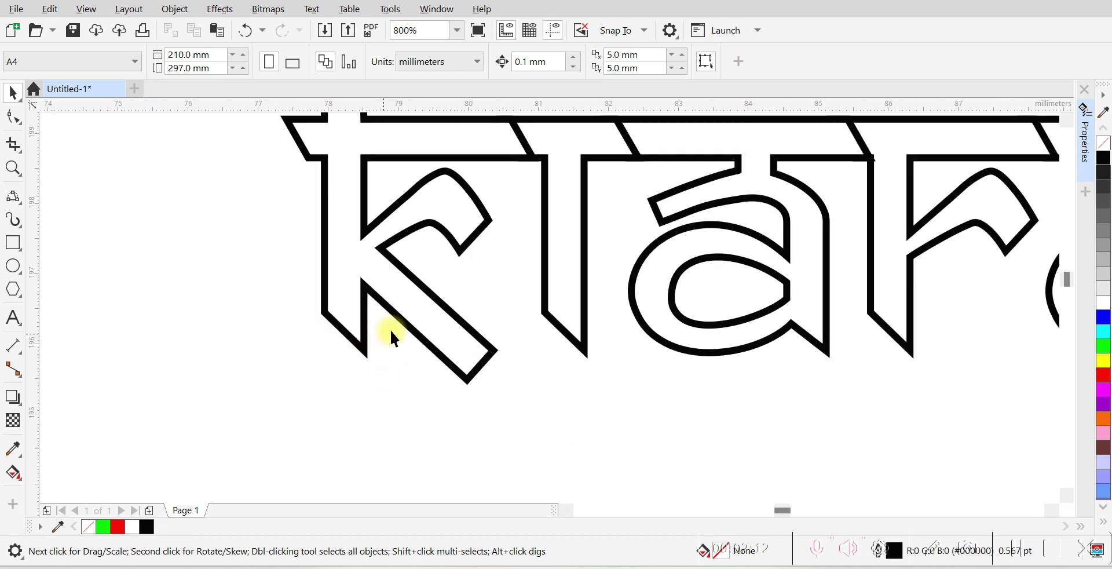
pyautogui.press('space')
pyautogui.moveTo(502, 269); pyautogui.dragTo(450, 343)
pyautogui.click(559, 370)
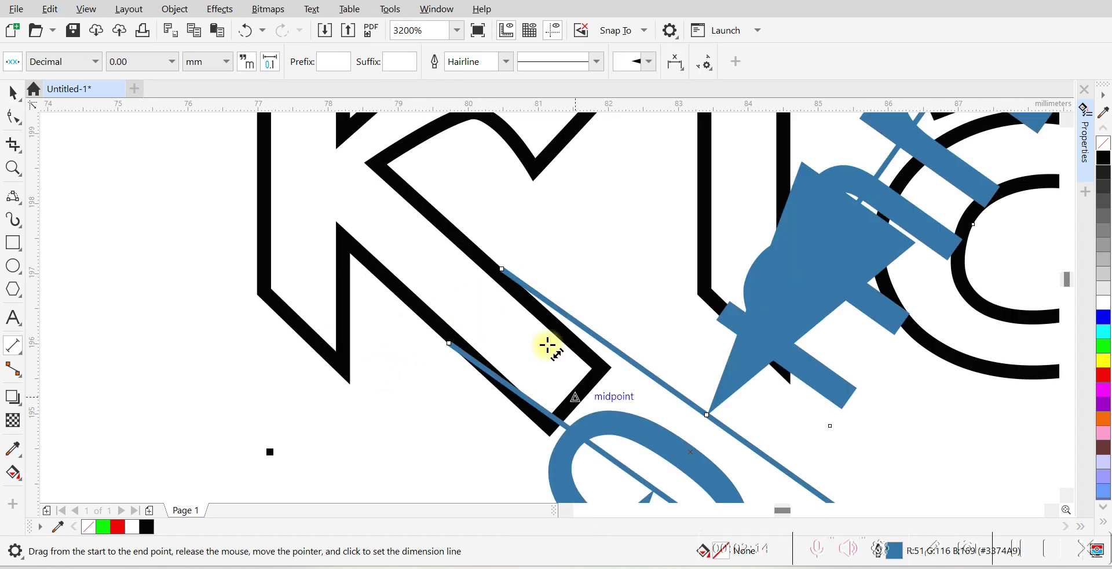
pyautogui.scroll(-4, 555, 359)
pyautogui.hotkey('ctrl', 'z')
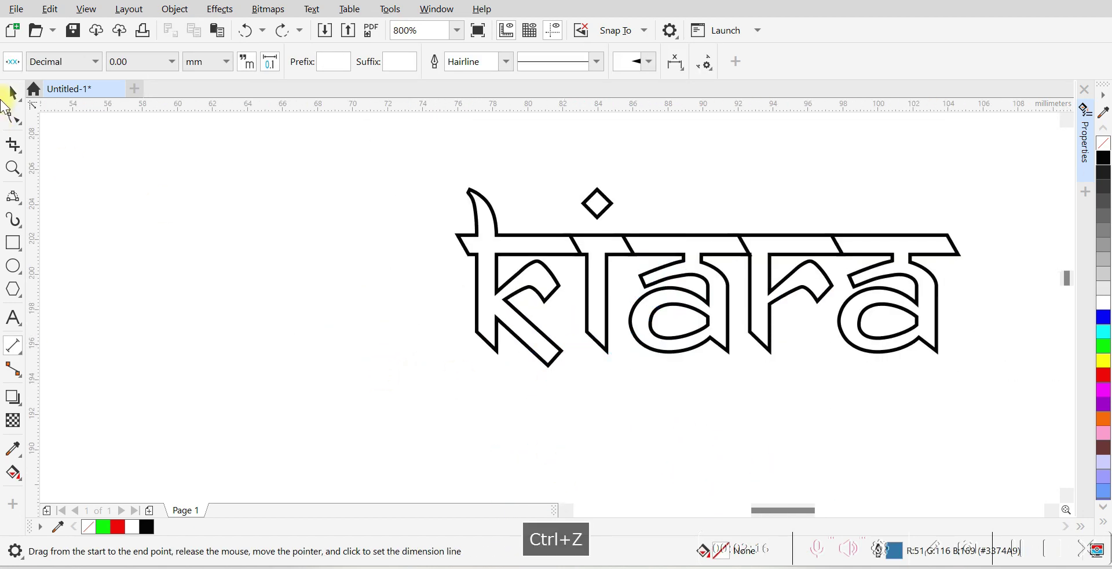
# Step: Move the letter k slightly toward the i so that the two letters' head bars overlap further
pyautogui.click(13, 93)
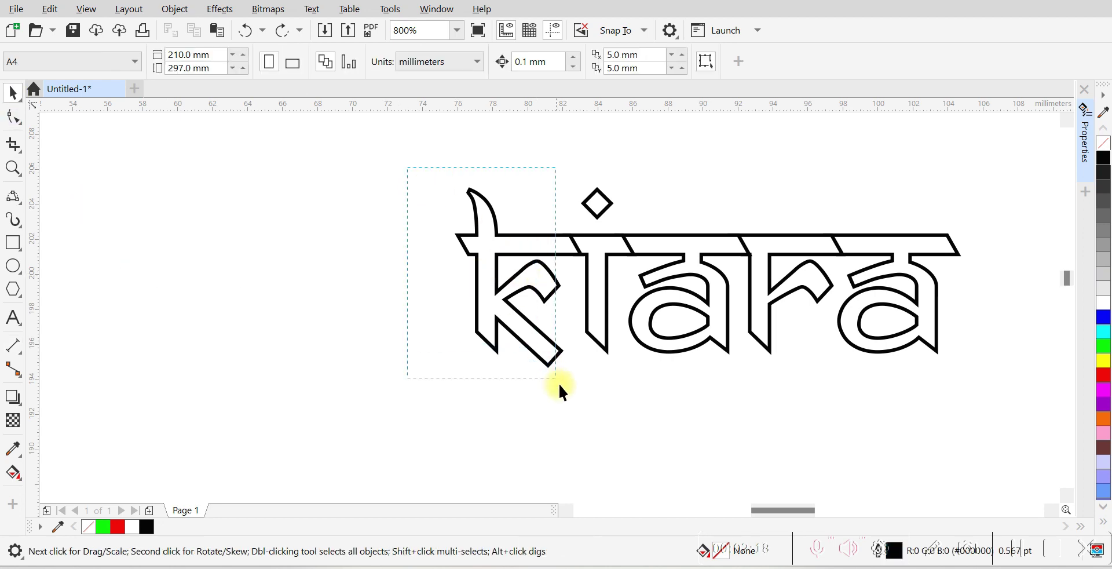
pyautogui.moveTo(589, 395); pyautogui.dragTo(589, 397)
pyautogui.scroll(2, 601, 303)
pyautogui.moveTo(541, 278)
pyautogui.mouseDown()
pyautogui.moveTo(571, 287)
pyautogui.moveTo(557, 281)
pyautogui.mouseUp()
pyautogui.scroll(-2, 558, 280)
pyautogui.click(798, 391)
pyautogui.scroll(2, 588, 206)
pyautogui.scroll(-1, 591, 219)
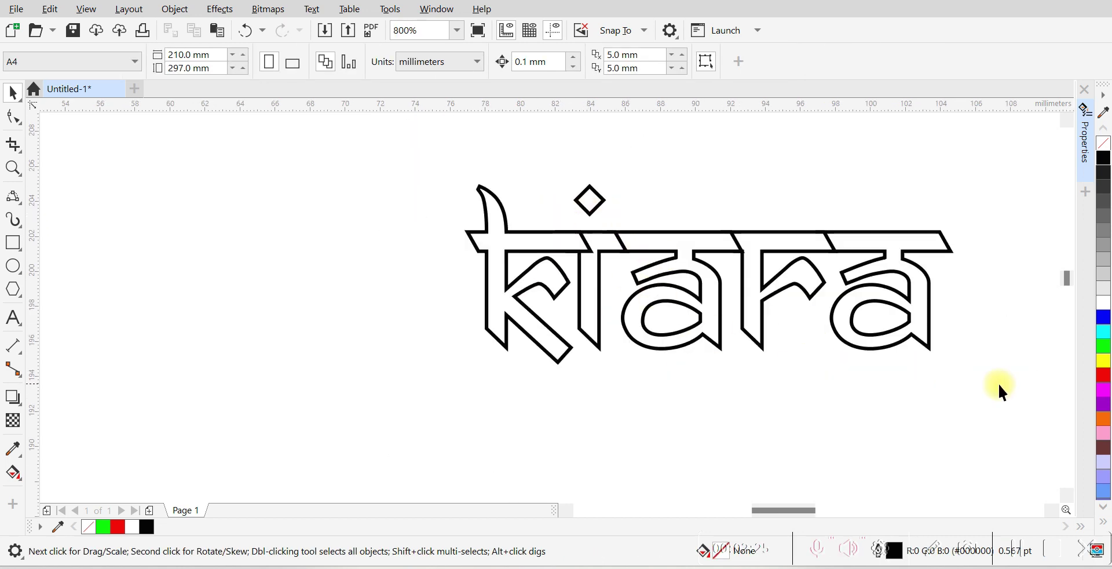
# Step: Move the last three letters and their counters together toward the i so that the head bars overlap further
pyautogui.moveTo(660, 167); pyautogui.dragTo(595, 152)
pyautogui.scroll(1, 628, 268)
pyautogui.moveTo(687, 319); pyautogui.dragTo(661, 318)
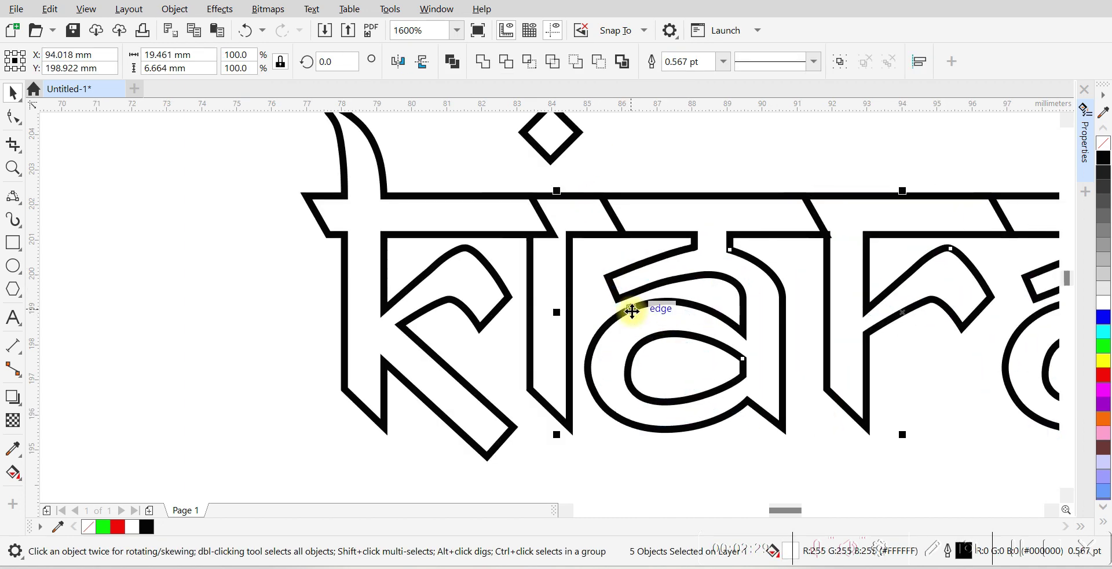
# Step: Move the r closer to the first a, and the last a closer to the r, so that their head bars overlap
pyautogui.scroll(-1, 632, 311)
pyautogui.moveTo(982, 414); pyautogui.dragTo(718, 194)
pyautogui.scroll(1, 752, 325)
pyautogui.click(711, 323)
pyautogui.scroll(-2, 704, 327)
pyautogui.moveTo(766, 283); pyautogui.dragTo(762, 285)
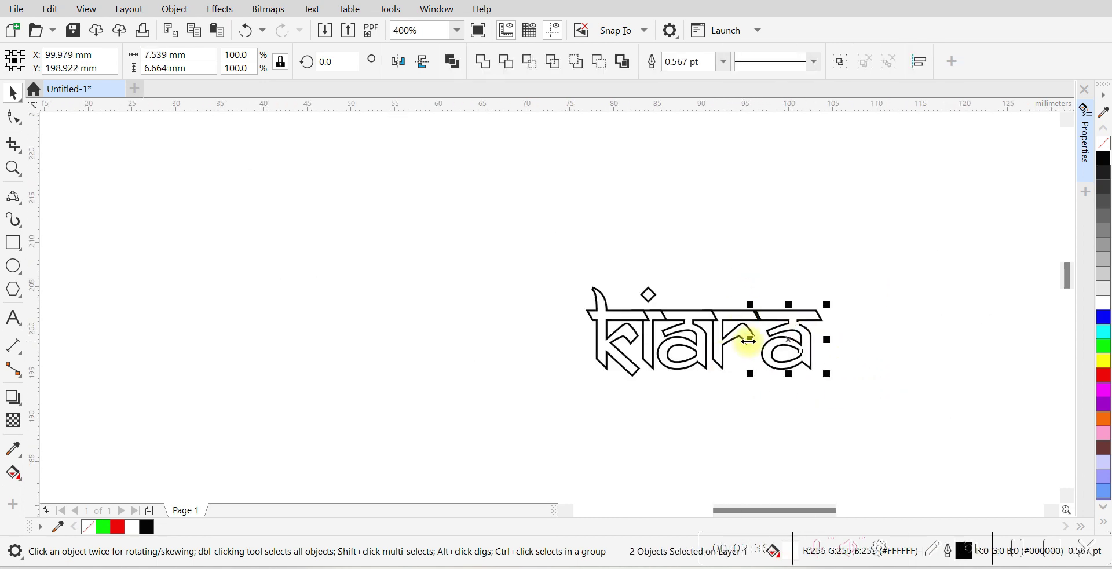
pyautogui.scroll(2, 745, 340)
pyautogui.moveTo(846, 359); pyautogui.dragTo(804, 352)
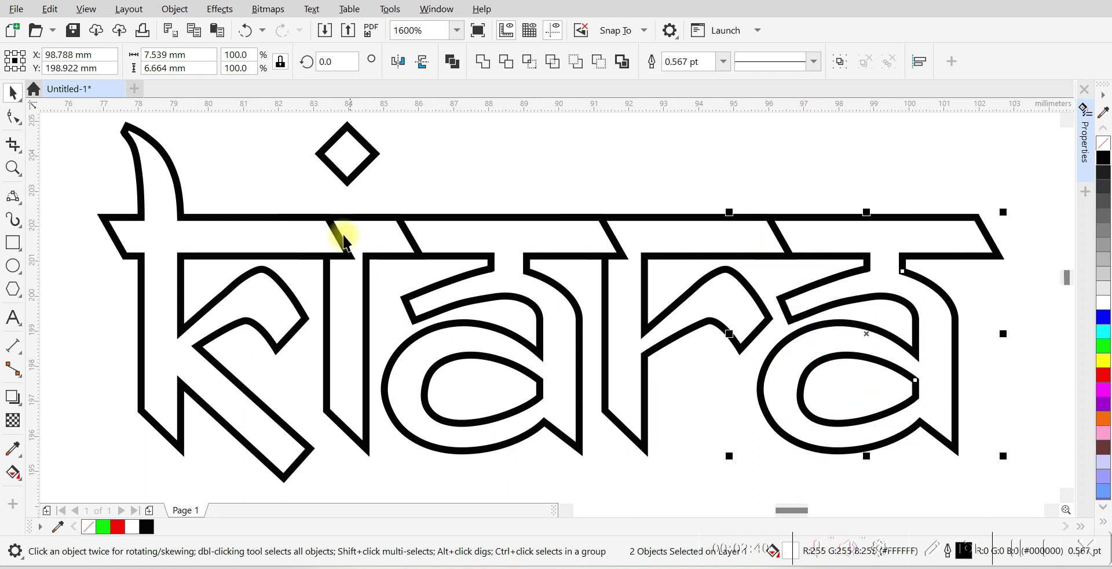
# Step: Delete the slanted head-bar end segments where the k, i and first a overlap with Virtual Segment Delete
pyautogui.click(284, 239)
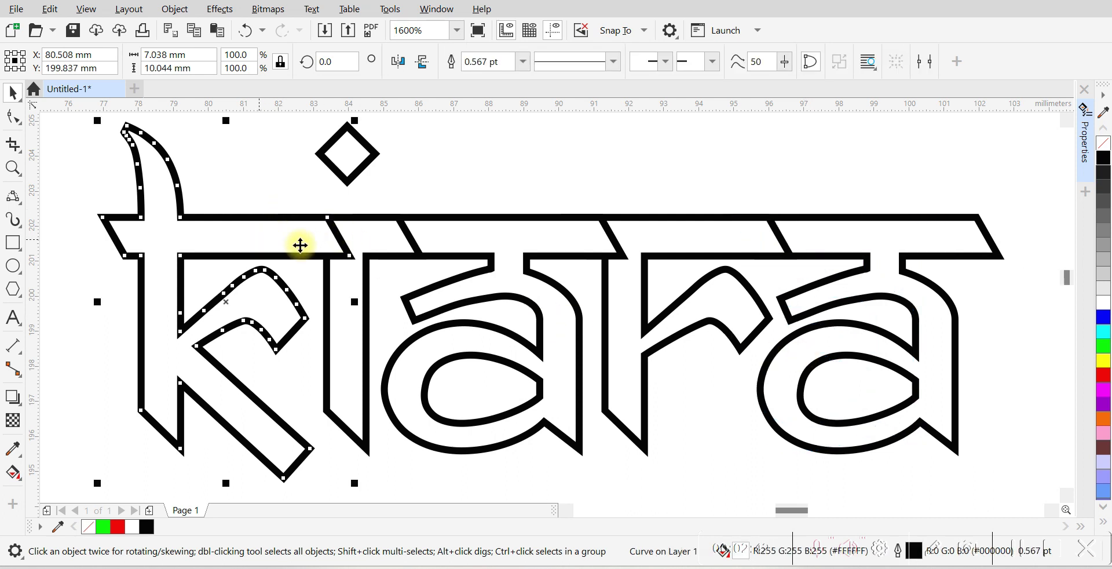
pyautogui.click(18, 120)
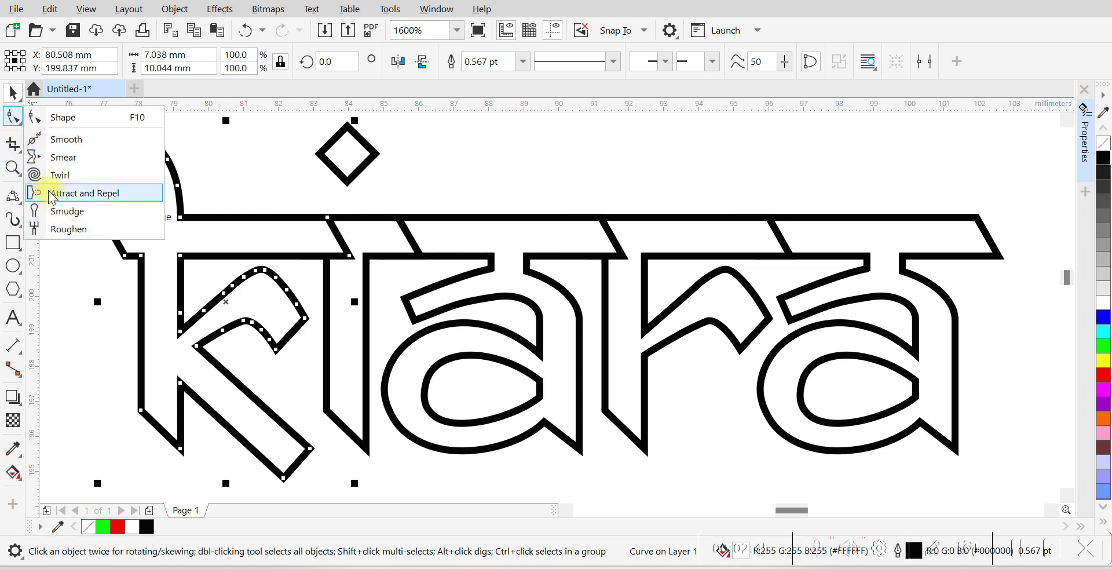
pyautogui.click(16, 148)
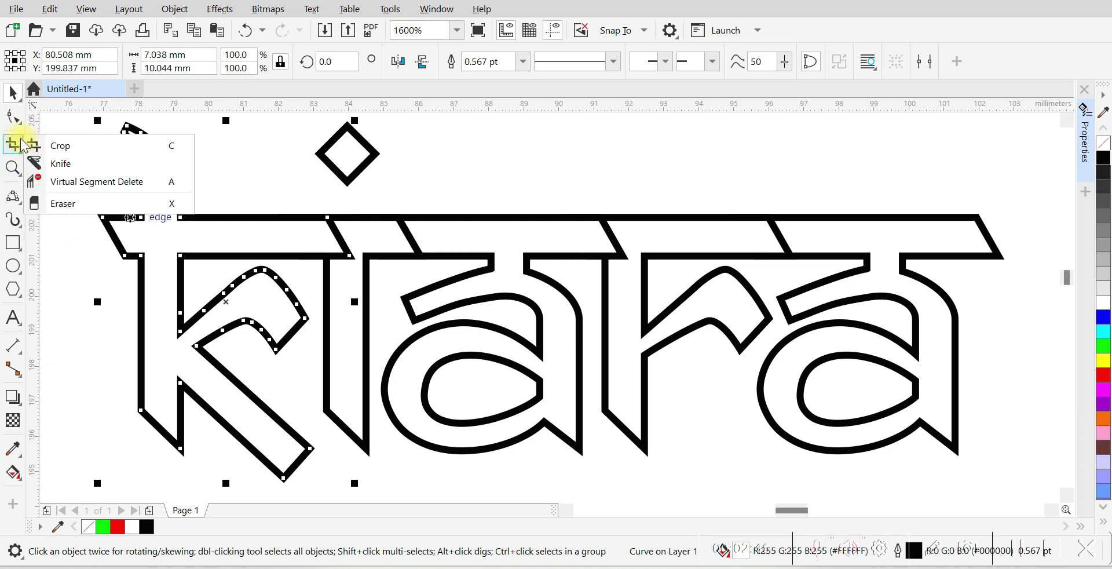
pyautogui.click(86, 181)
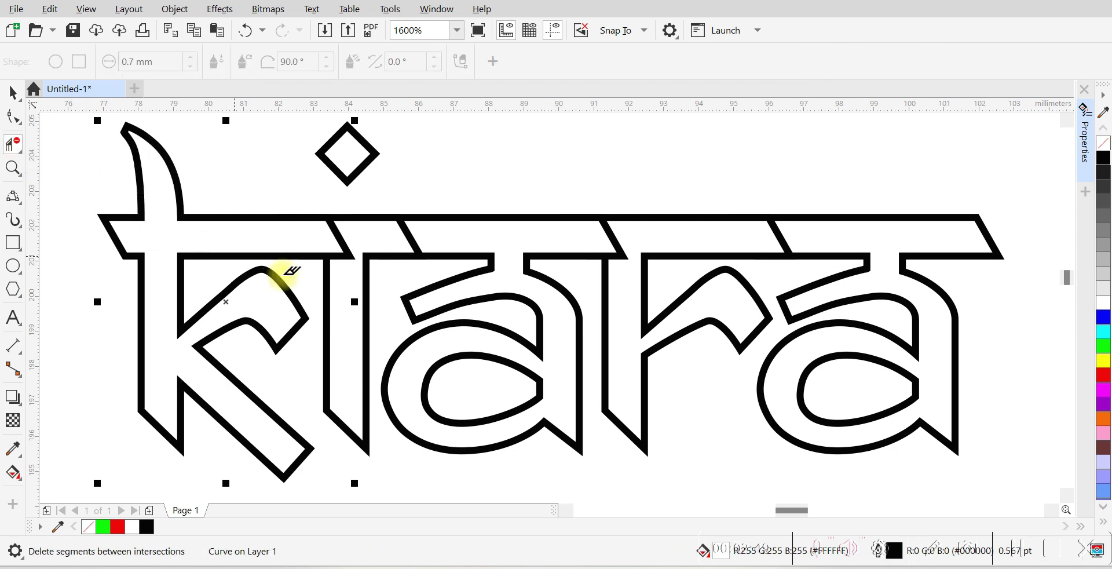
pyautogui.scroll(2, 286, 249)
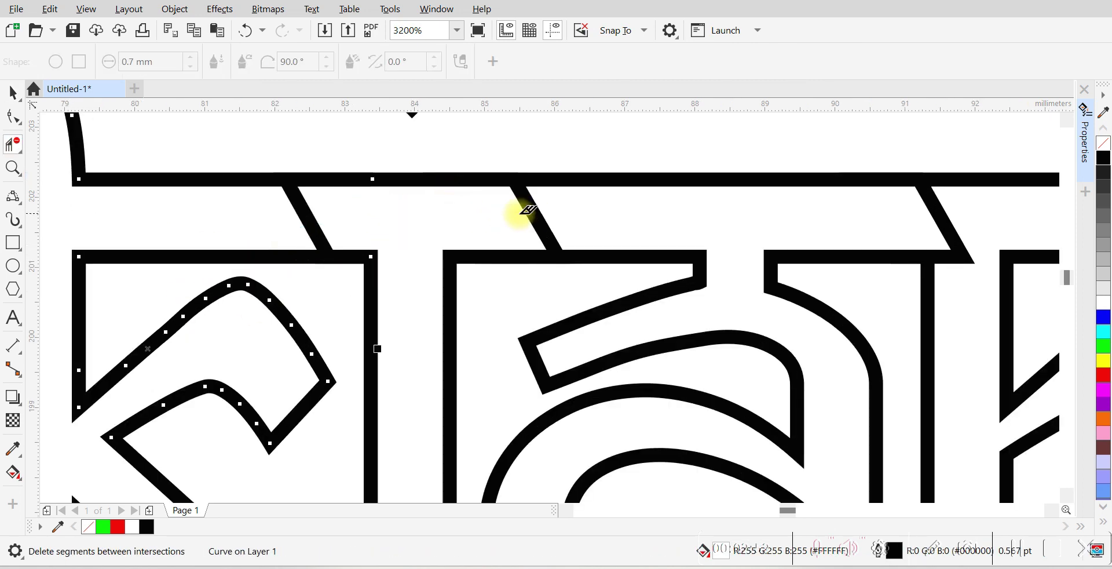
pyautogui.click(521, 210)
pyautogui.click(304, 217)
pyautogui.click(459, 217)
pyautogui.scroll(-2, 345, 224)
# Step: Delete the remaining slanted overlap segments in the head bar between the first a, the r and the last a
pyautogui.scroll(2, 629, 232)
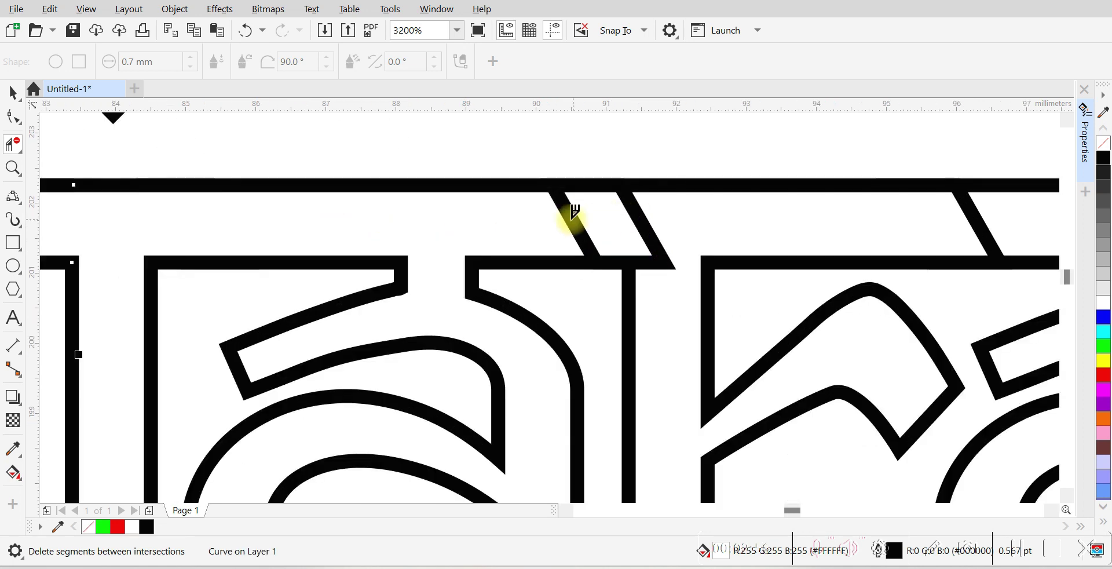
pyautogui.click(572, 218)
pyautogui.click(626, 219)
pyautogui.scroll(-2, 527, 258)
pyautogui.scroll(2, 823, 253)
pyautogui.click(649, 246)
pyautogui.click(747, 245)
pyautogui.scroll(-2, 659, 210)
pyautogui.scroll(-4, 659, 209)
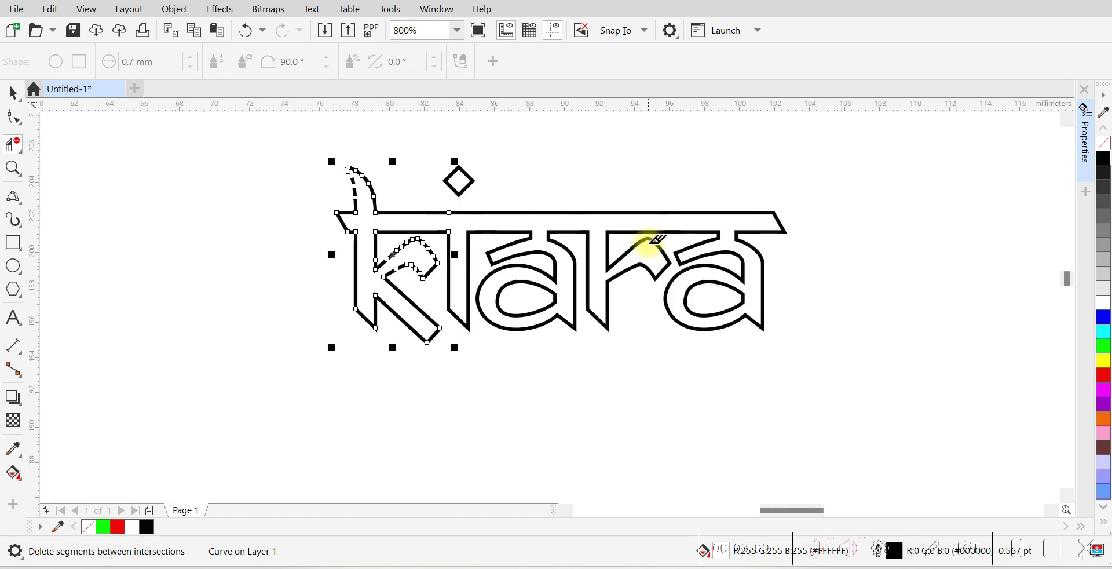
pyautogui.click(13, 93)
pyautogui.click(134, 229)
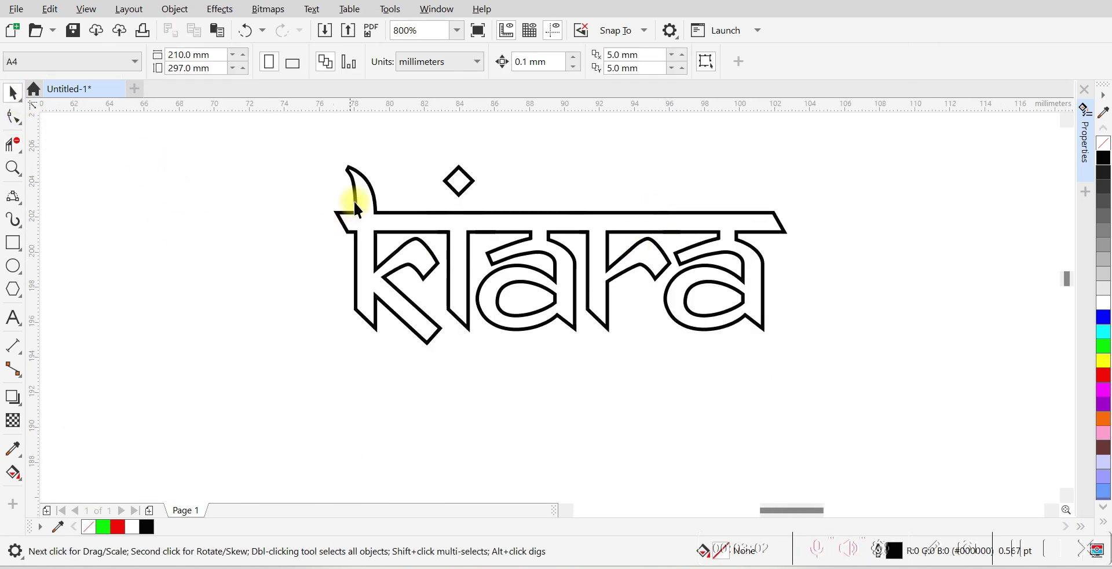
# Step: Lower the diamond dot onto the head bar above the i and enlarge it to about 1.76 mm
pyautogui.click(456, 192)
pyautogui.scroll(4, 455, 180)
pyautogui.moveTo(464, 180); pyautogui.dragTo(472, 245)
pyautogui.scroll(-1, 509, 213)
pyautogui.moveTo(512, 208); pyautogui.dragTo(515, 193)
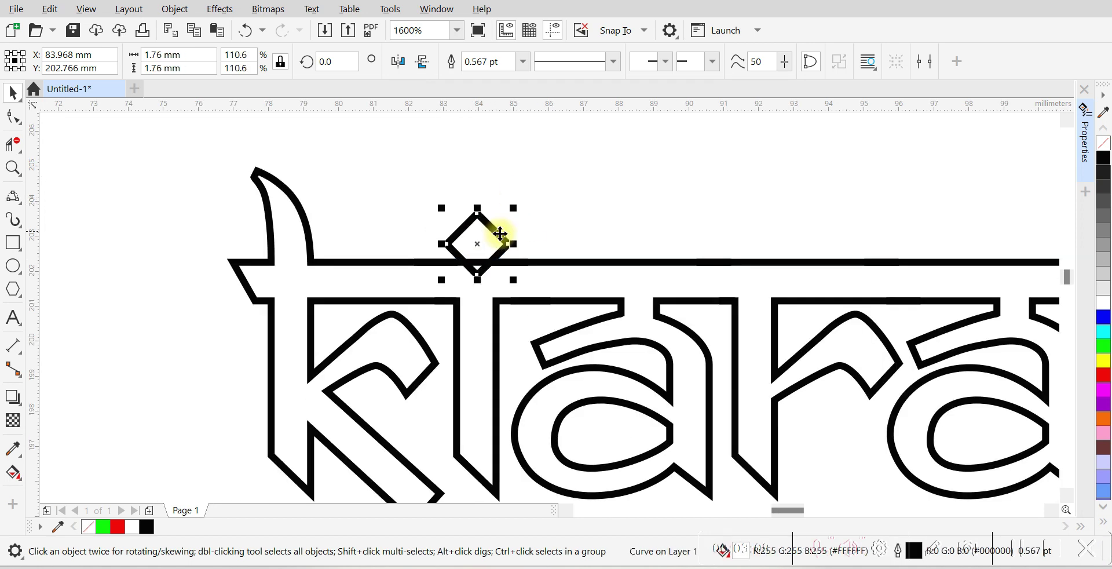
# Step: Delete the overlapping segments where the diamond dot crosses the head bar so that the two outlines join
pyautogui.scroll(1, 486, 284)
pyautogui.press('a')
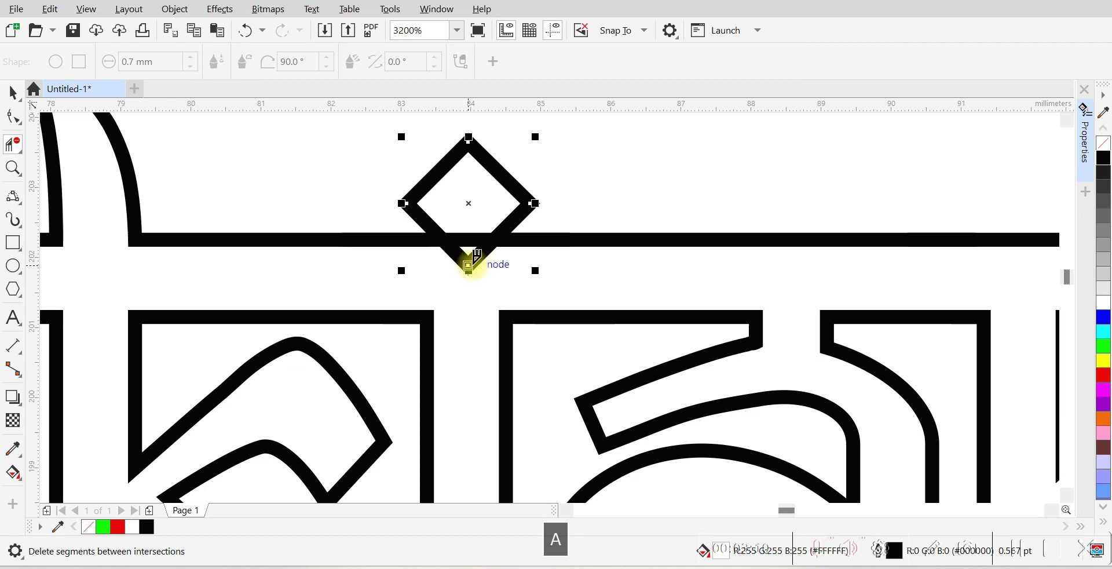
pyautogui.click(473, 256)
pyautogui.scroll(-2, 467, 256)
pyautogui.click(13, 92)
pyautogui.click(226, 283)
# Step: Select all the letter shapes and set their outline width units to millimeters
pyautogui.hotkey('ctrl', 'a')
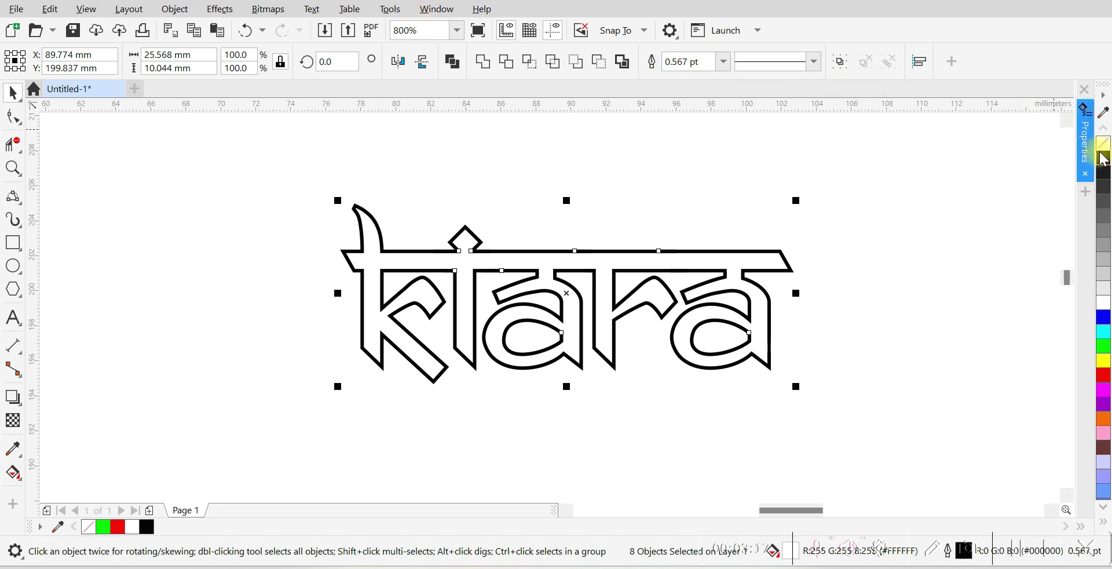
pyautogui.click(438, 9)
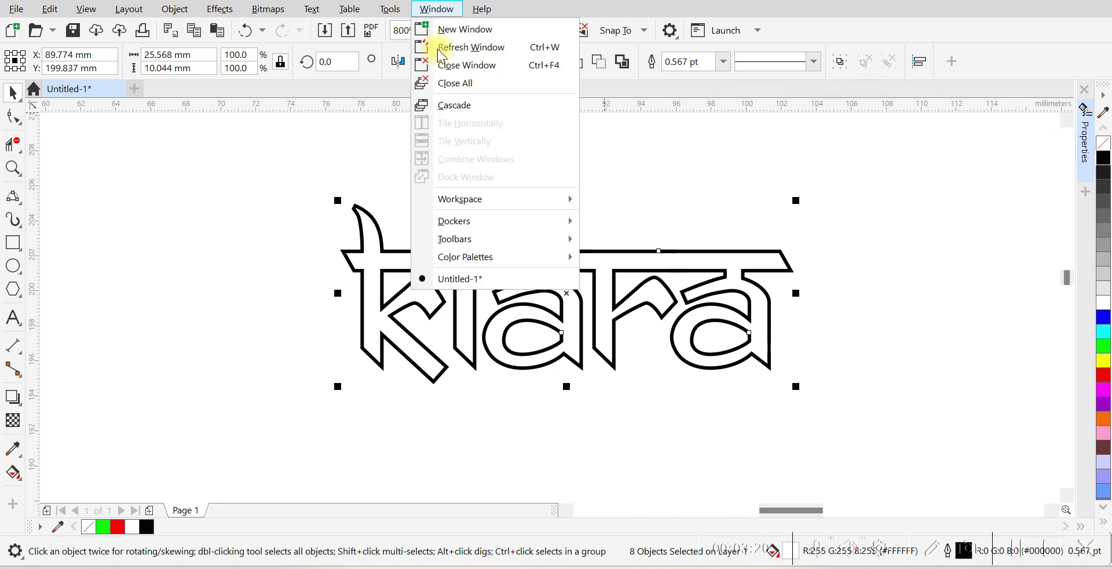
pyautogui.moveTo(463, 221)
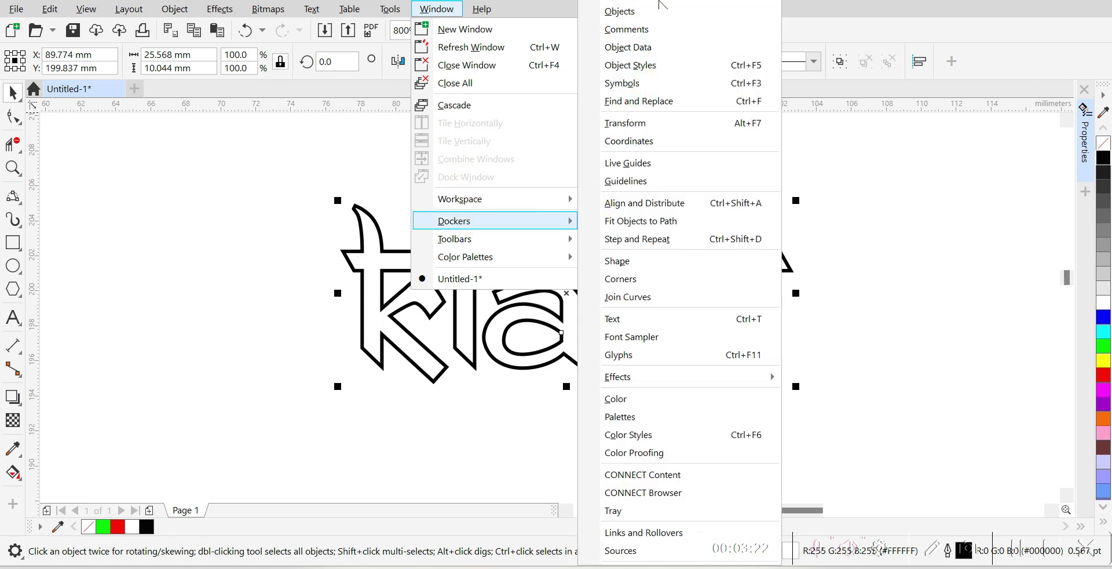
pyautogui.click(1085, 141)
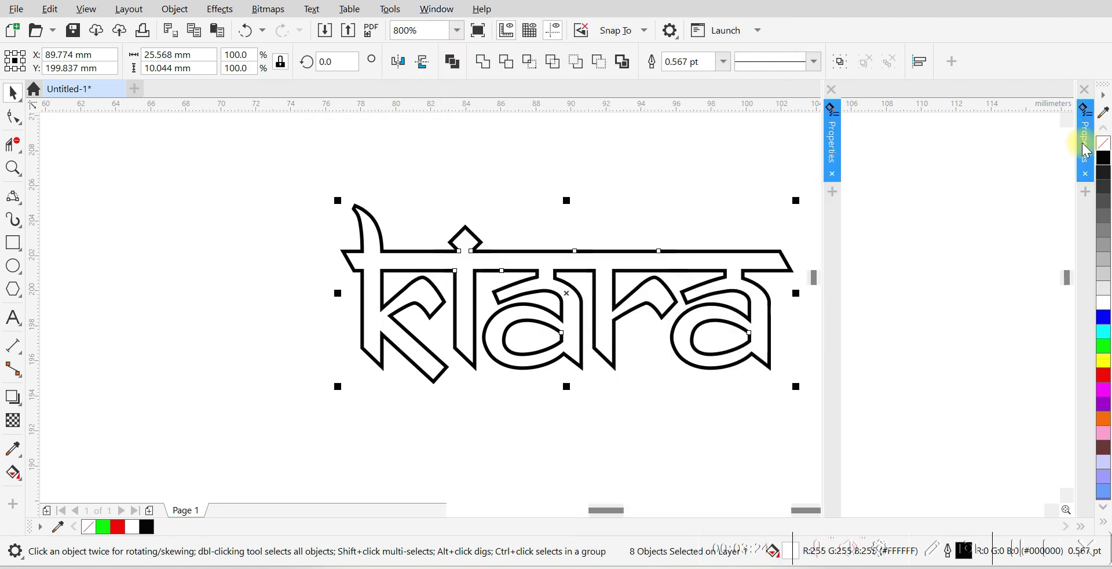
pyautogui.click(1086, 146)
pyautogui.click(979, 178)
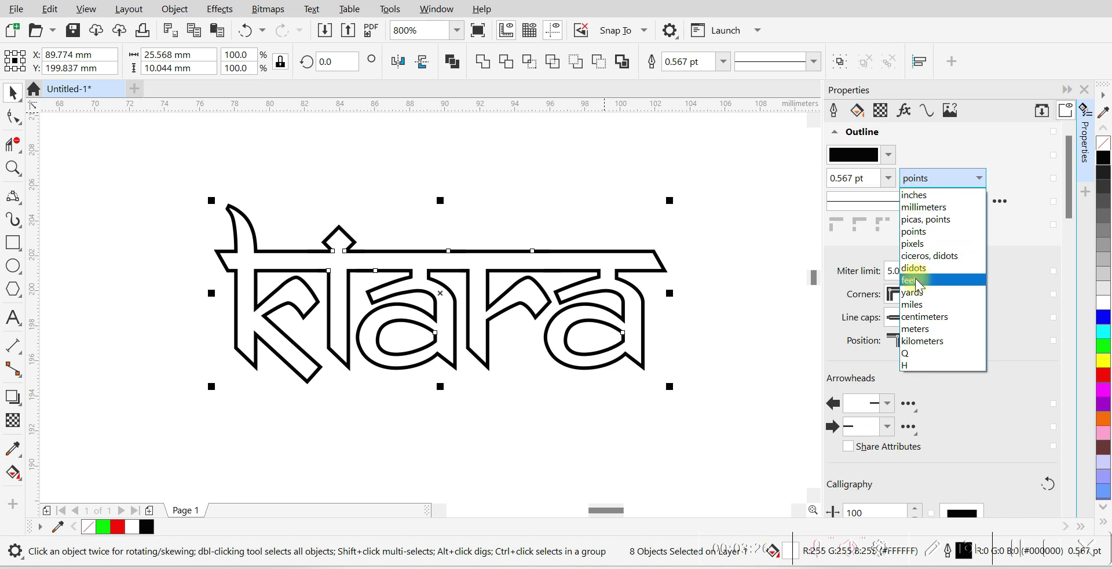
pyautogui.click(921, 208)
pyautogui.click(1065, 91)
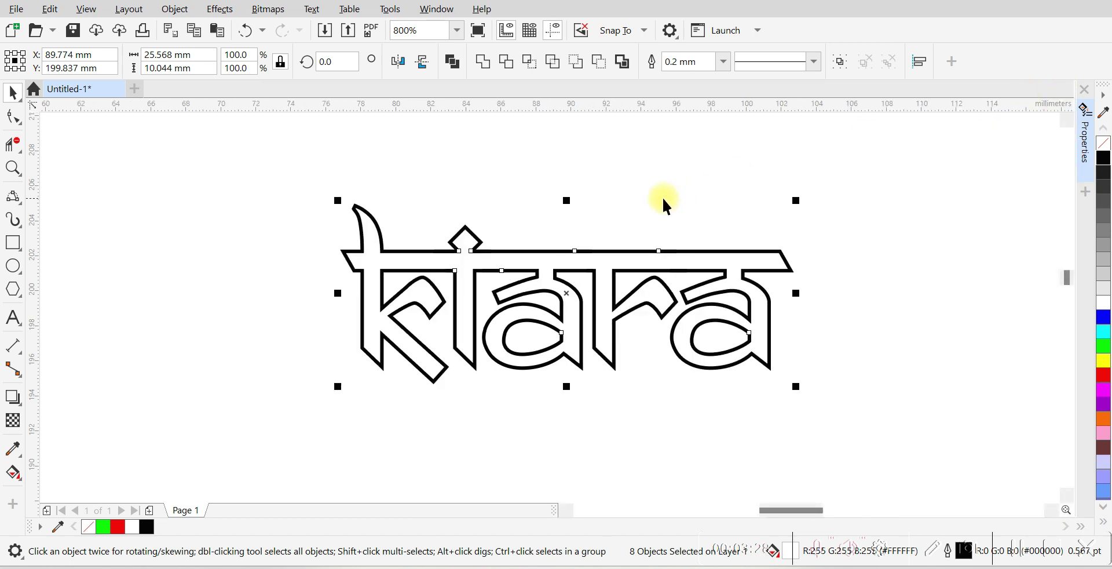
# Step: Set the outline width of all the letter shapes to Hairline
pyautogui.click(722, 61)
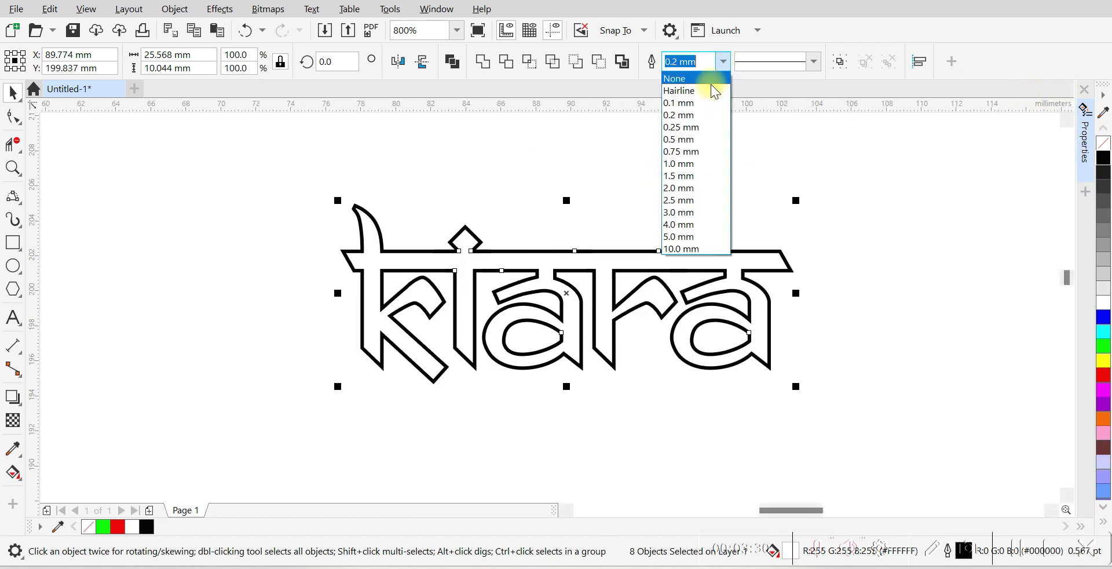
pyautogui.click(714, 88)
pyautogui.click(579, 426)
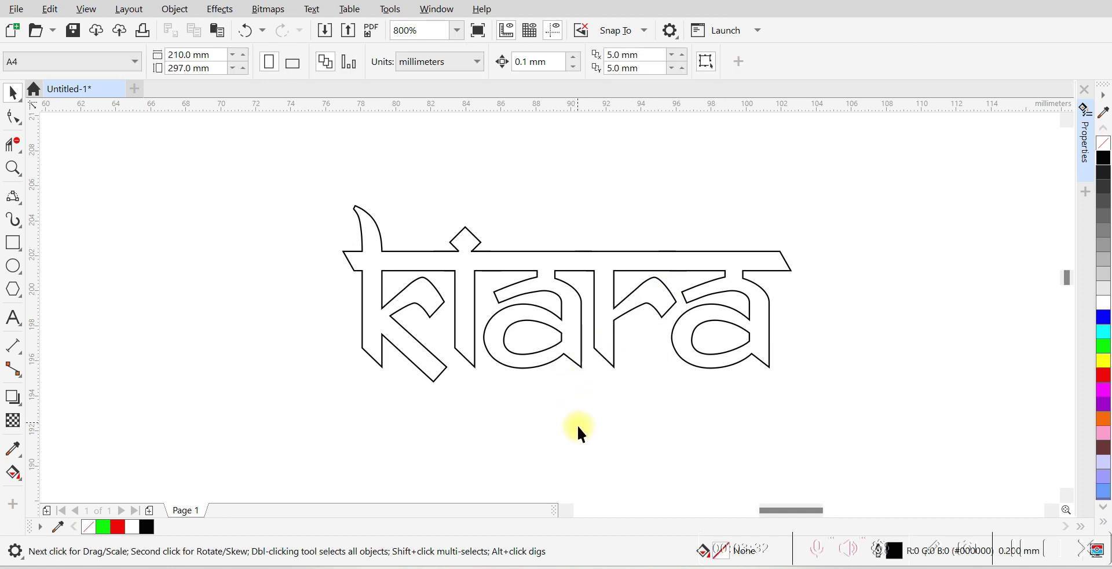
# Step: Nudge the letter r slightly away from the first a
pyautogui.moveTo(636, 218); pyautogui.dragTo(581, 181)
pyautogui.scroll(3, 603, 324)
pyautogui.click(610, 327)
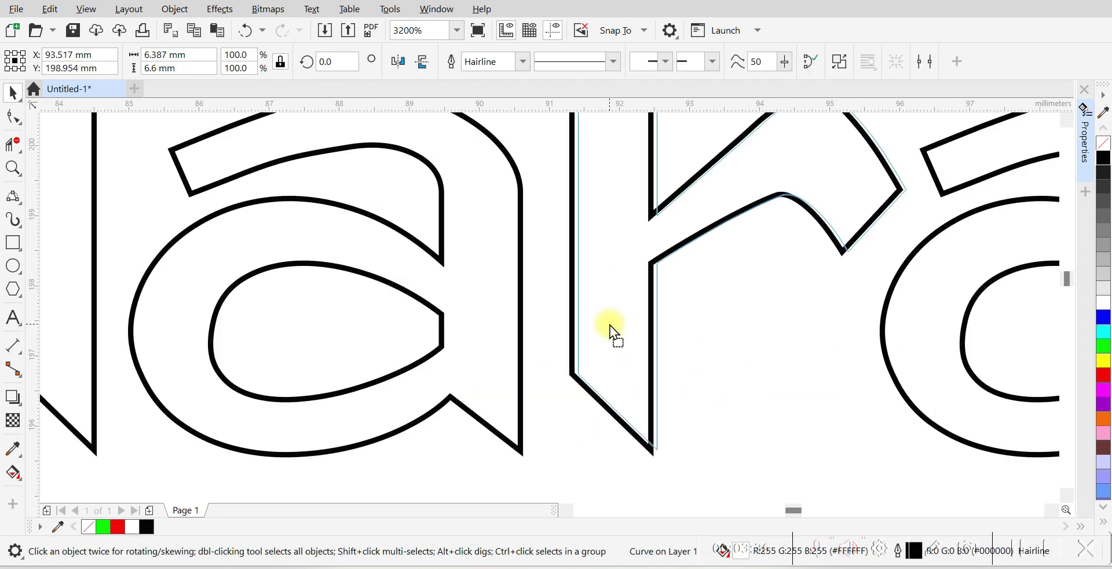
pyautogui.scroll(-4, 623, 305)
pyautogui.click(584, 408)
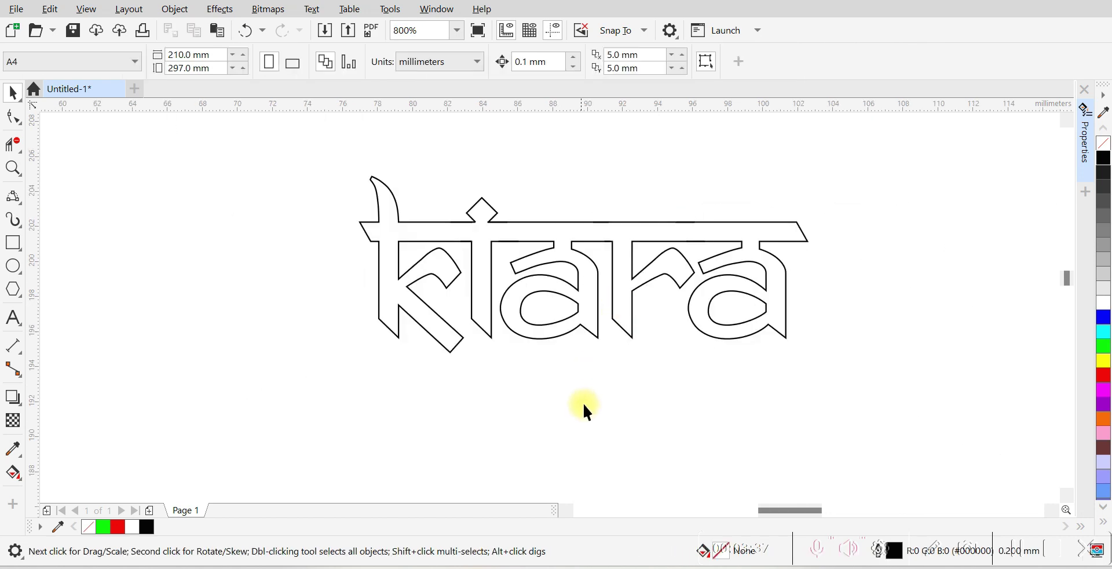
# Step: Round the lower tip of the k's stem by adding a node on each side, converting the segments to curves and deleting the corner node
pyautogui.scroll(1, 619, 303)
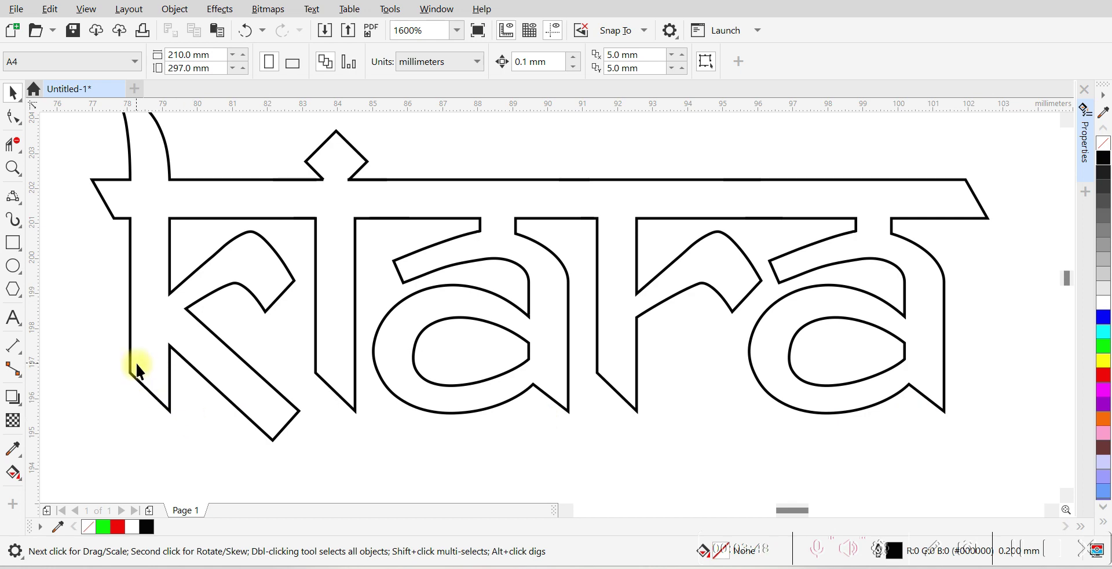
pyautogui.click(156, 391)
pyautogui.scroll(2, 155, 414)
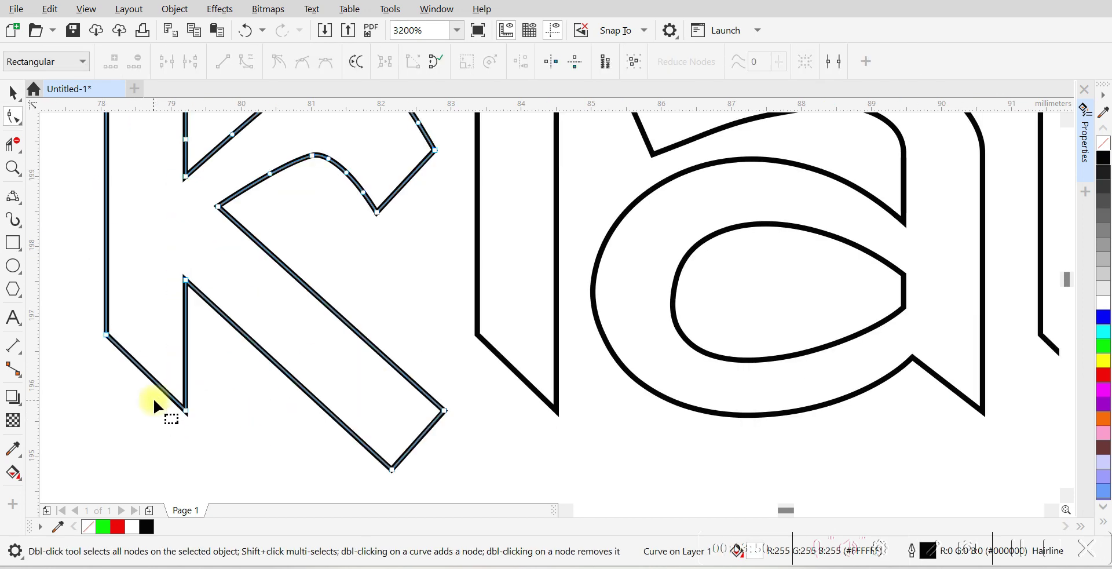
pyautogui.doubleClick(185, 368)
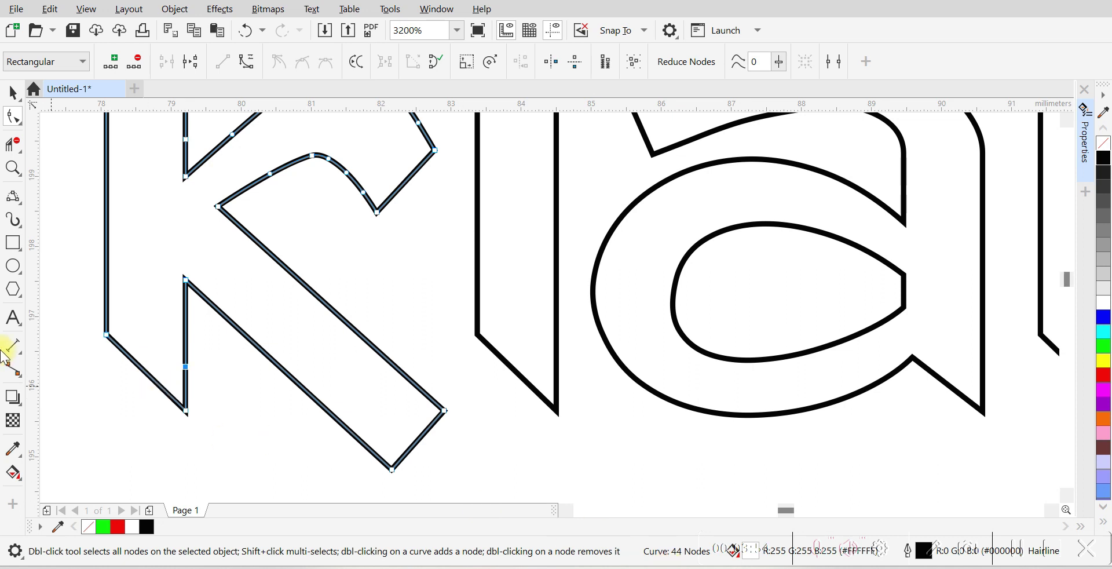
pyautogui.doubleClick(155, 381)
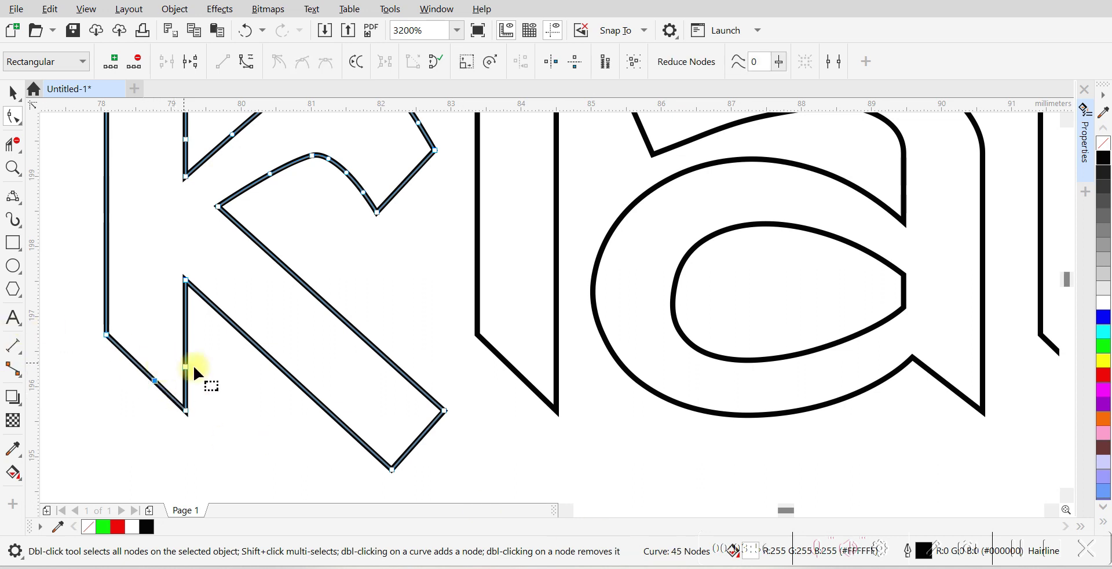
pyautogui.moveTo(240, 439); pyautogui.dragTo(137, 359)
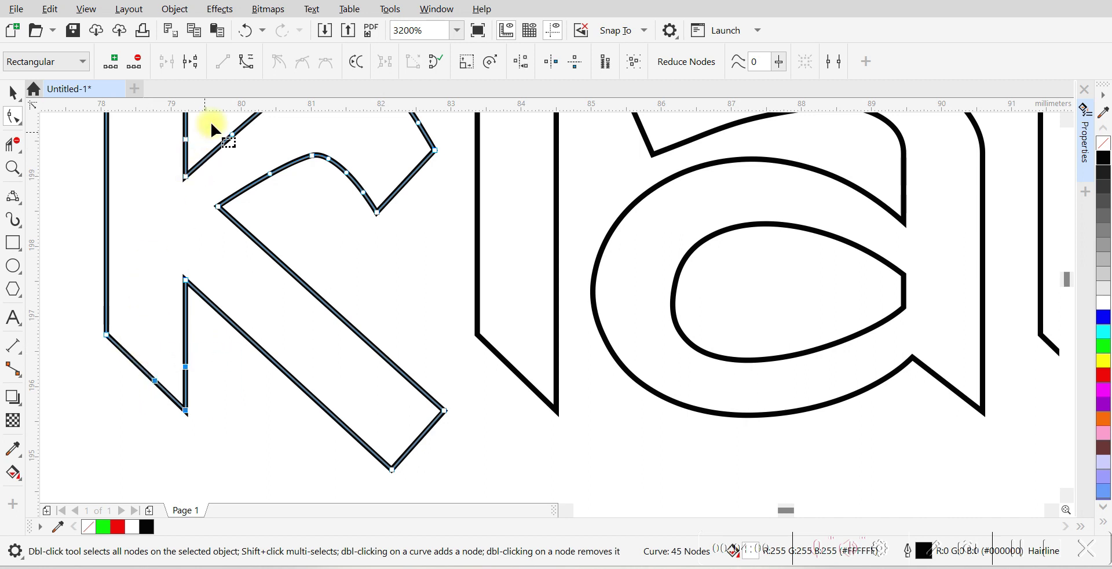
pyautogui.click(248, 61)
pyautogui.press('Delete')
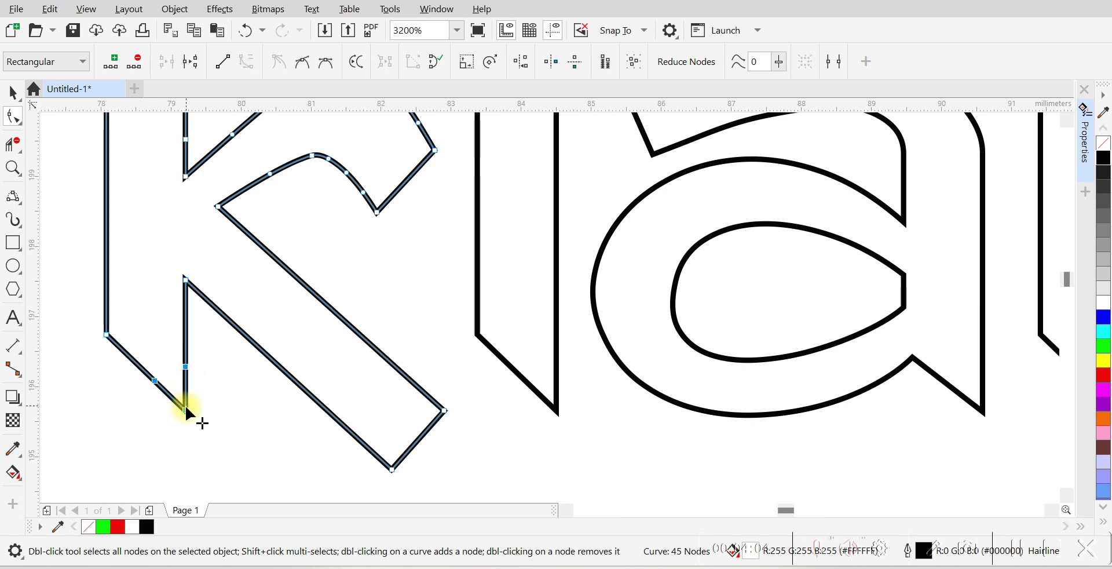
pyautogui.scroll(-3, 166, 346)
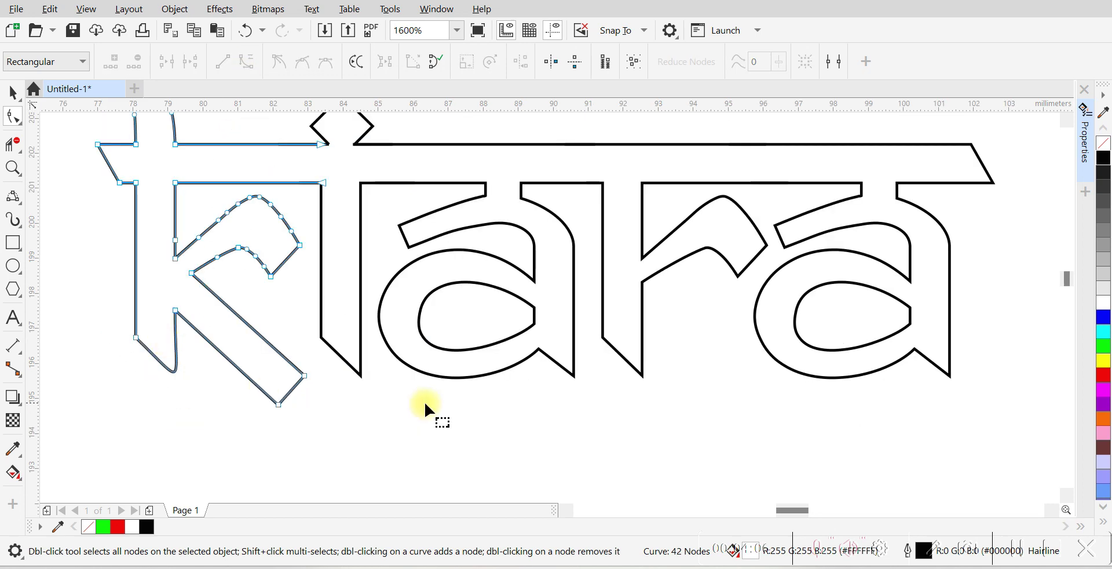
# Step: Round the lower tip of the i's stem with two added nodes, curved segments and the corner node removed
pyautogui.scroll(4, 424, 409)
pyautogui.doubleClick(361, 357)
pyautogui.doubleClick(332, 365)
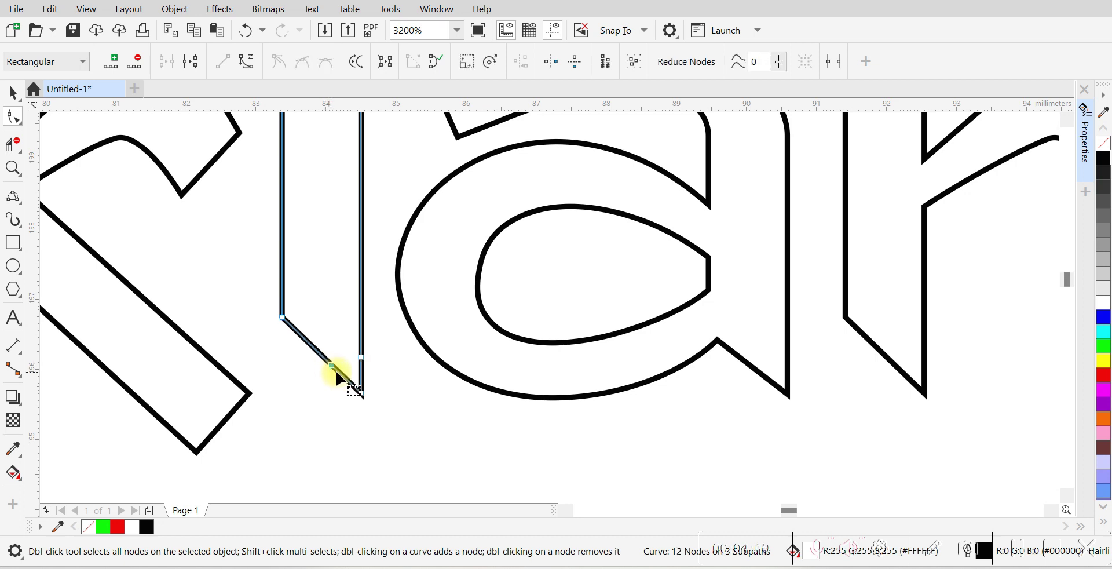
pyautogui.moveTo(404, 428); pyautogui.dragTo(301, 315)
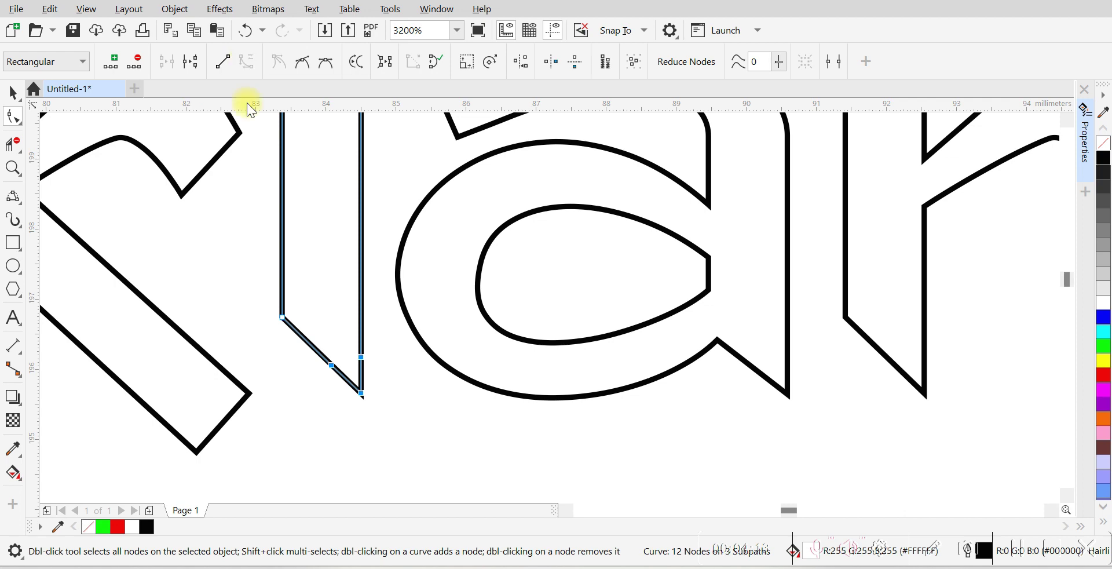
pyautogui.doubleClick(361, 392)
pyautogui.scroll(-1, 298, 365)
# Step: Round the lower tip of the first a's stem by adding a node on each side, converting the segments to curves and deleting the corner node
pyautogui.click(542, 374)
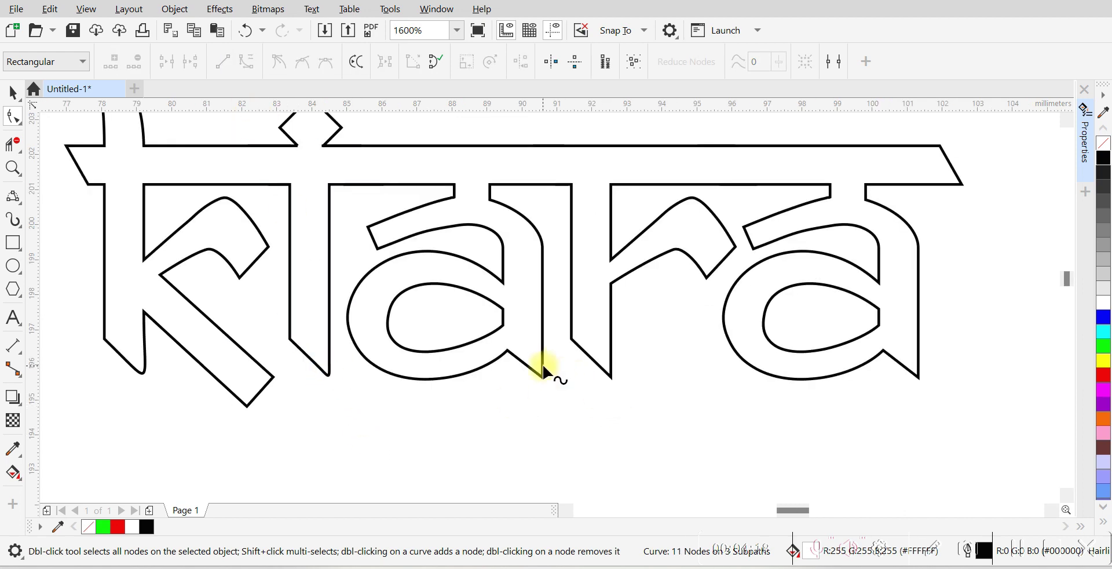
pyautogui.scroll(2, 550, 379)
pyautogui.doubleClick(490, 374)
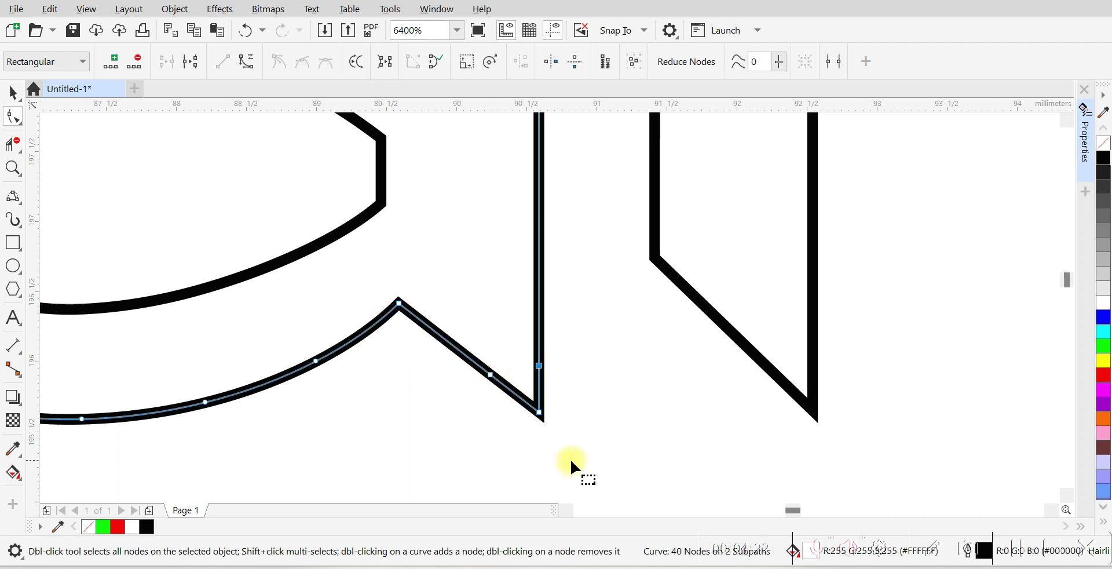
pyautogui.moveTo(571, 461); pyautogui.dragTo(474, 332)
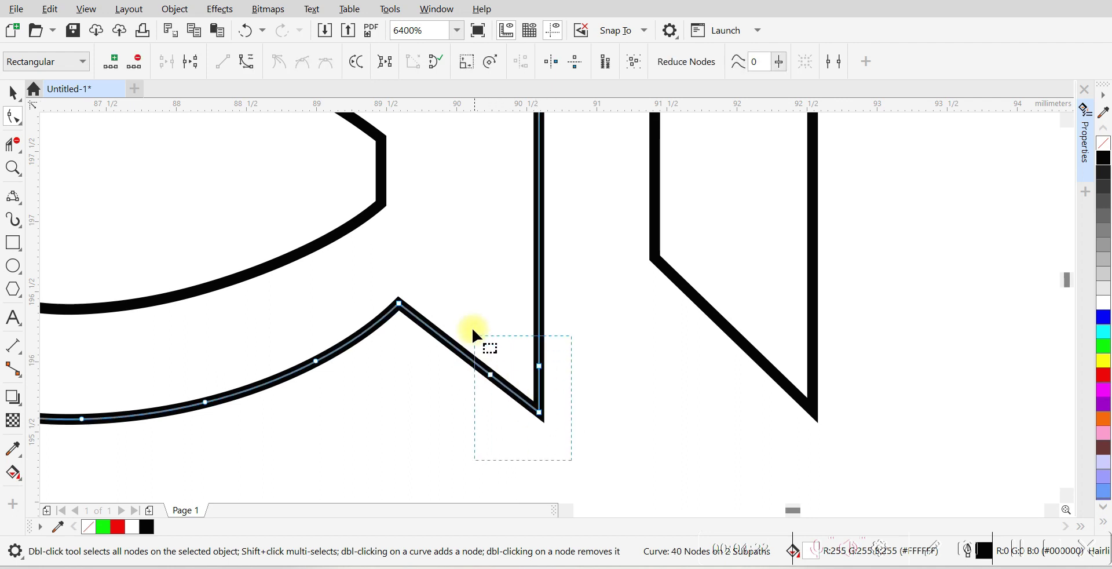
pyautogui.click(248, 60)
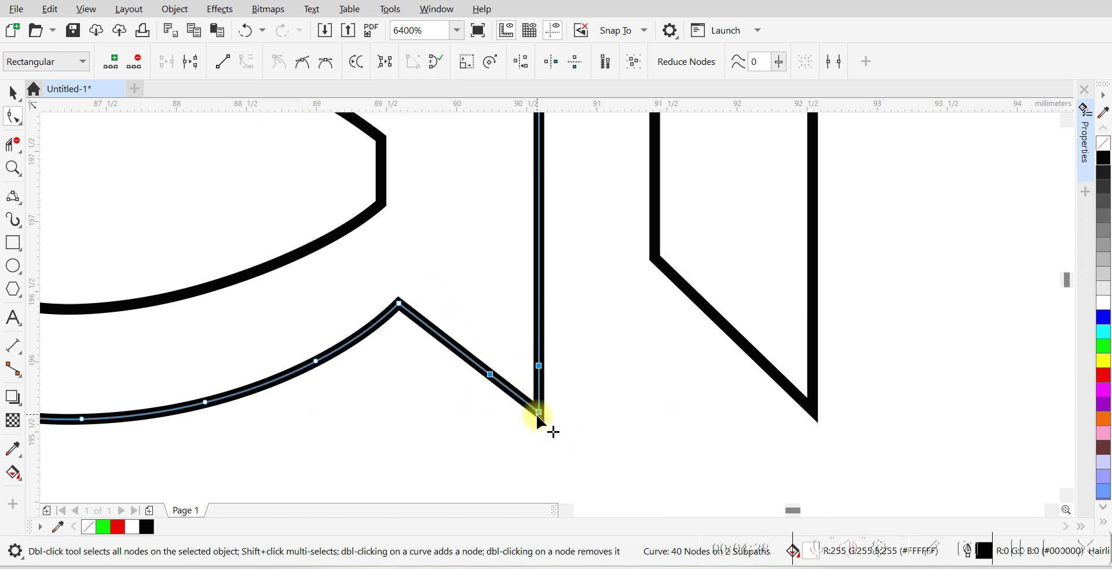
pyautogui.press('Delete')
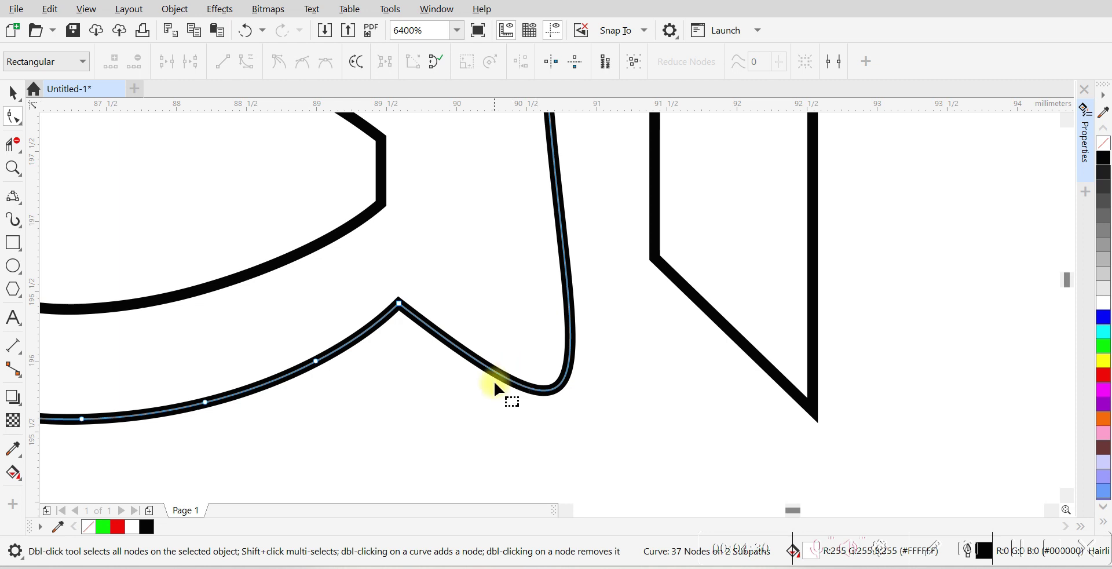
pyautogui.hotkey('ctrl', 'z')
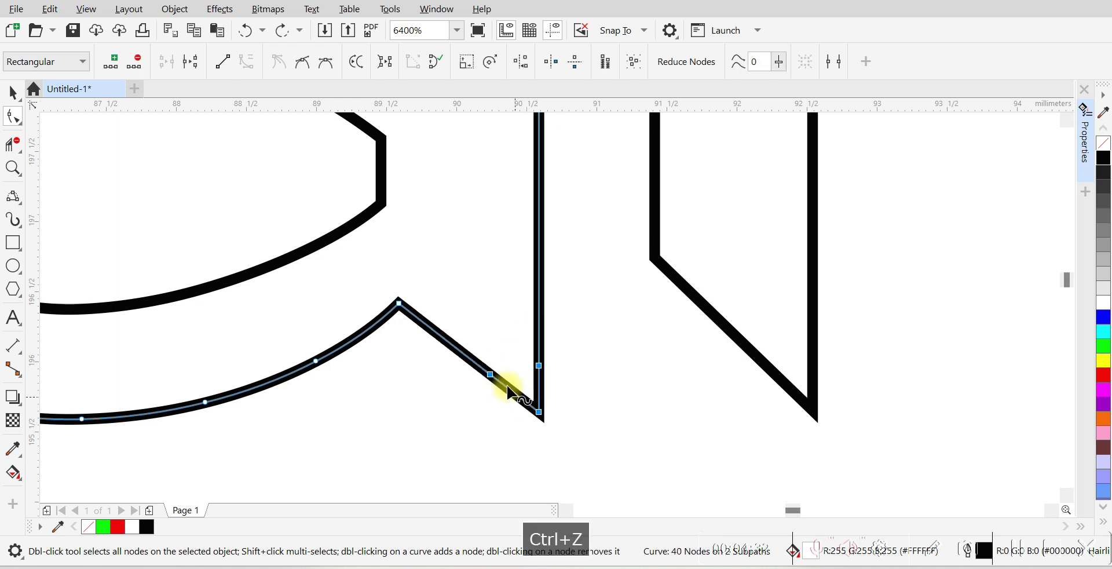
pyautogui.click(591, 385)
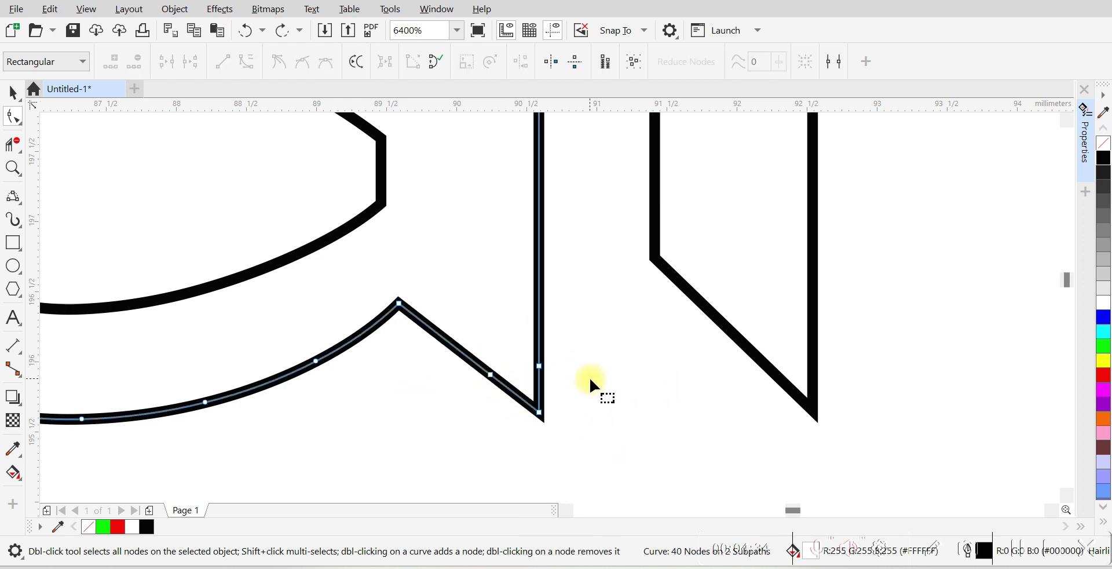
pyautogui.doubleClick(539, 413)
pyautogui.scroll(-2, 343, 384)
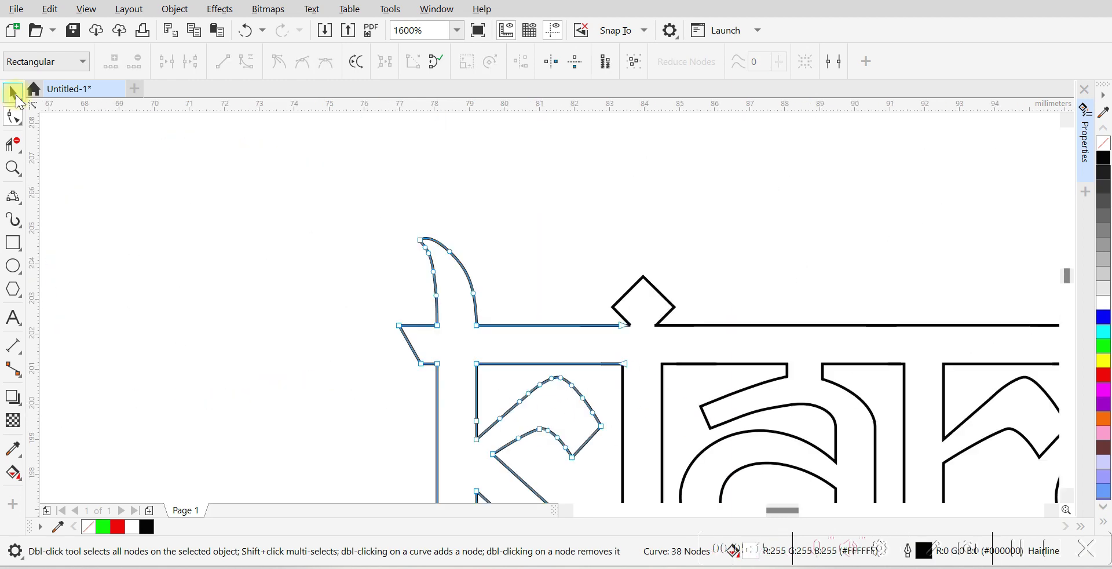
pyautogui.click(18, 98)
pyautogui.scroll(-1, 134, 200)
pyautogui.click(12, 92)
pyautogui.click(166, 238)
pyautogui.click(393, 244)
pyautogui.scroll(2, 386, 251)
pyautogui.moveTo(353, 279); pyautogui.dragTo(366, 180)
pyautogui.hotkey('ctrl', 'z')
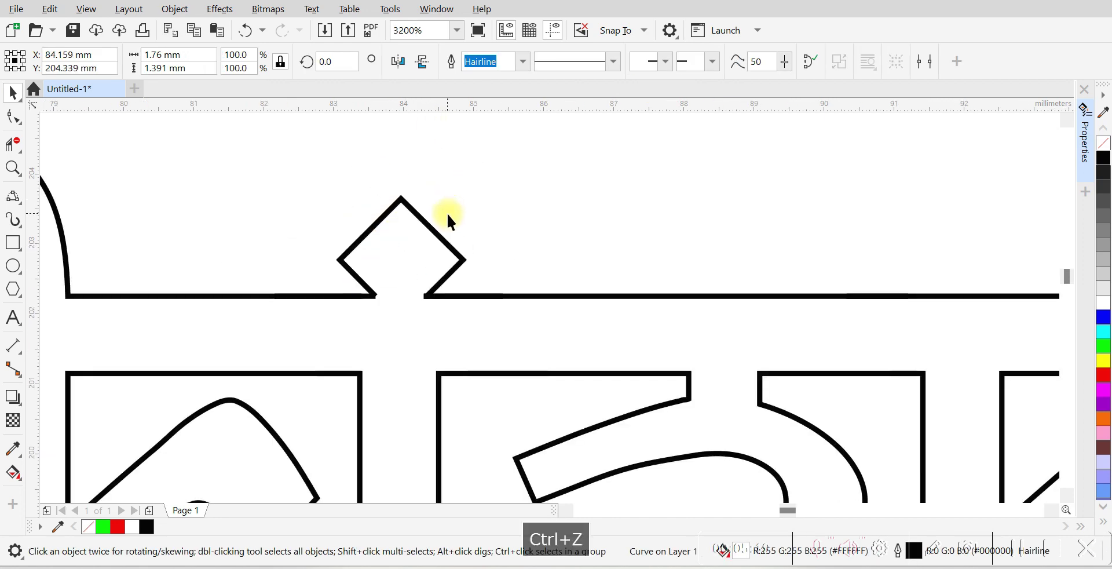
# Step: Color the k's outline red and open the i's outline for node editing
pyautogui.keyDown('shift'); pyautogui.click(373, 293); pyautogui.keyUp('shift')
pyautogui.scroll(-1, 378, 291)
pyautogui.moveTo(325, 305); pyautogui.dragTo(194, 322)
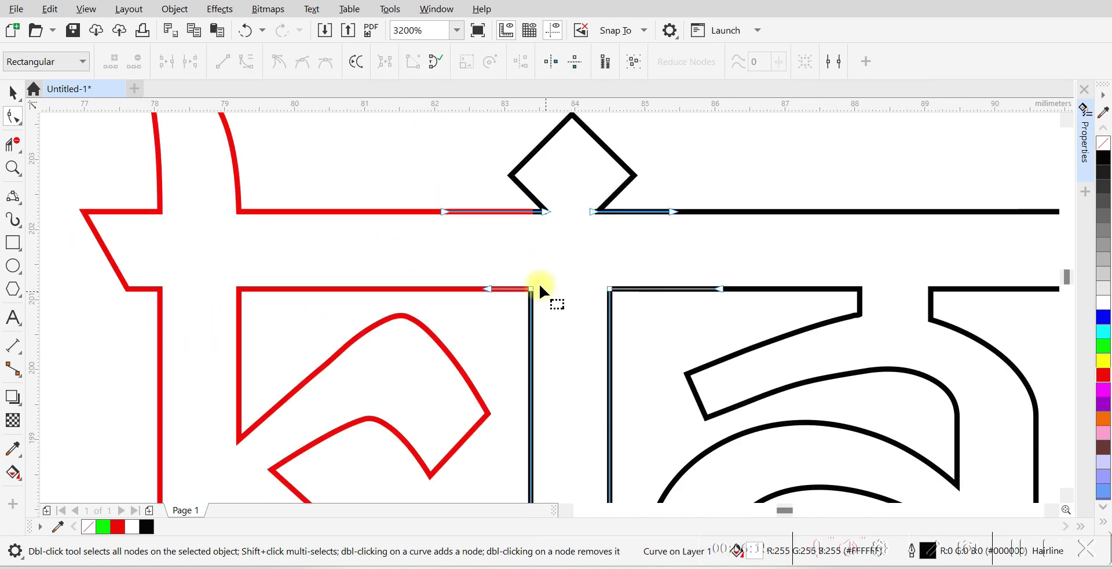
pyautogui.scroll(1, 503, 212)
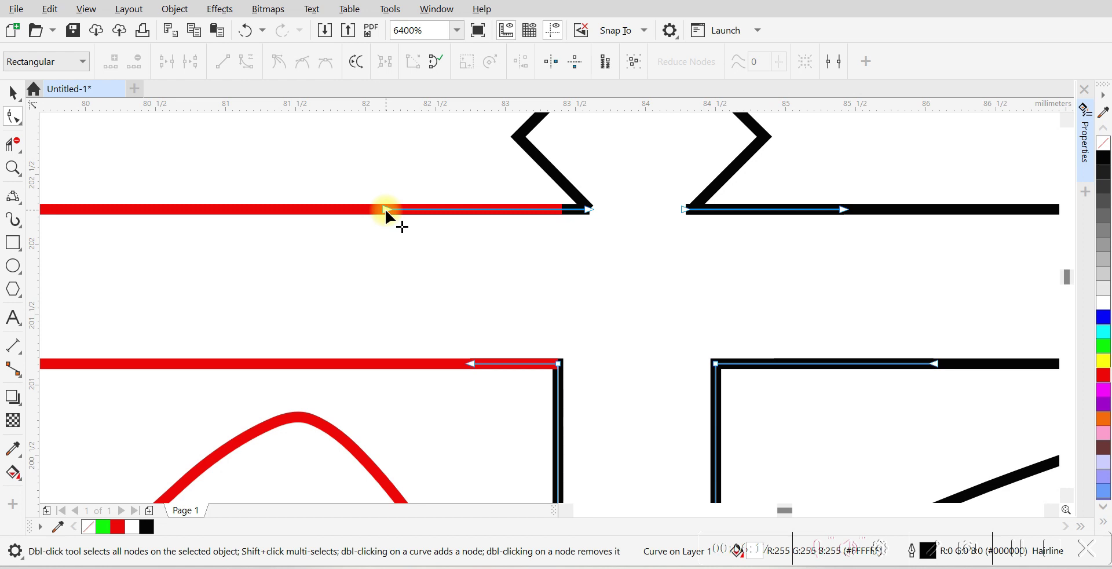
# Step: Trim the i's header lines where they overlap the k, adding a node on the upper line and deleting the overlapping end nodes of both lines
pyautogui.click(386, 213)
pyautogui.hotkey('ctrl', 'z')
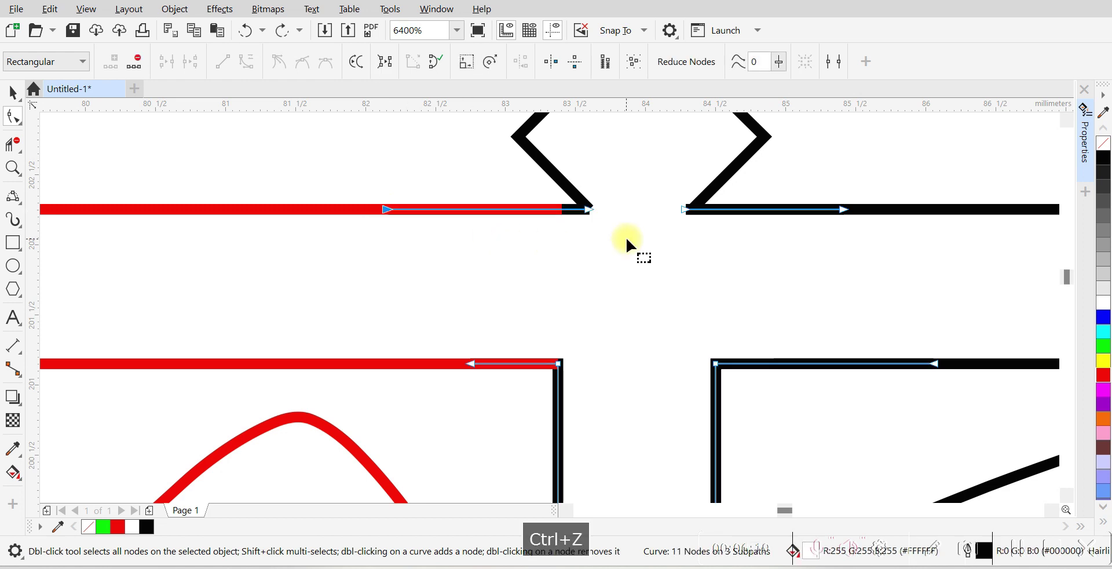
pyautogui.doubleClick(566, 209)
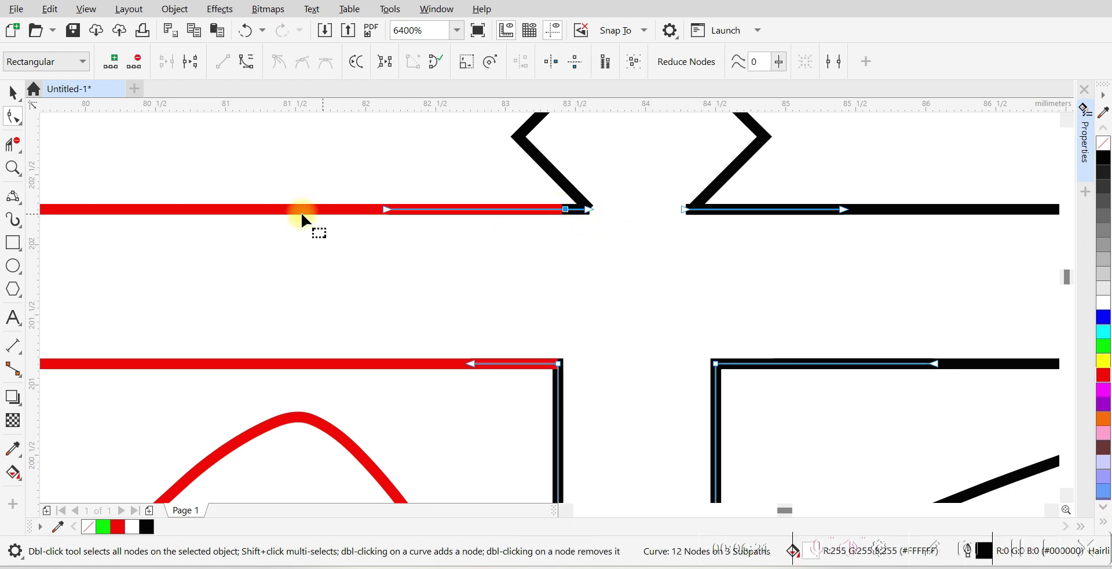
pyautogui.doubleClick(385, 209)
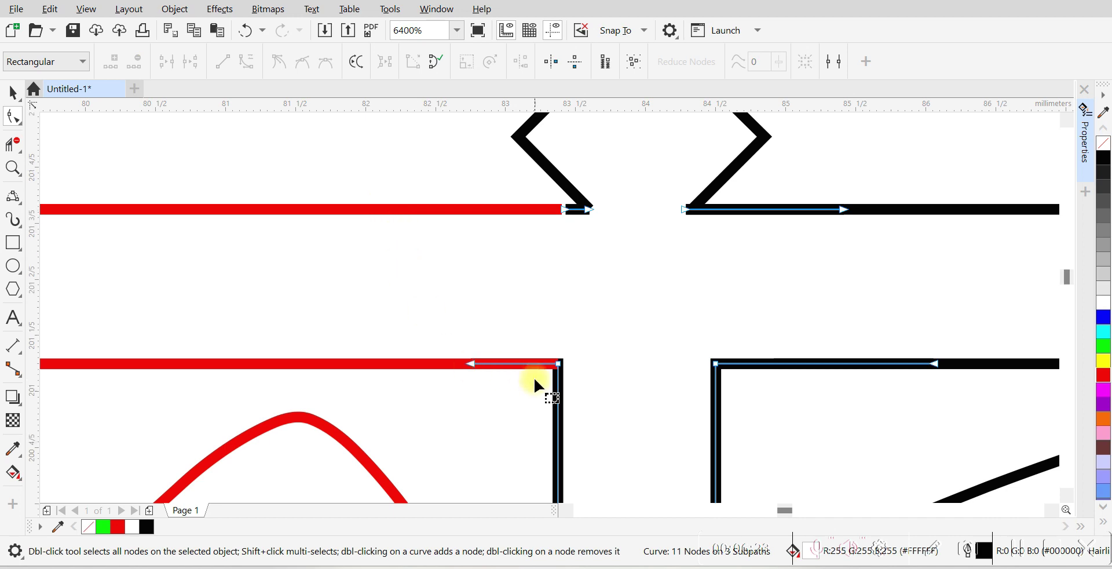
pyautogui.scroll(1, 535, 378)
pyautogui.doubleClick(407, 350)
pyautogui.scroll(-1, 557, 292)
pyautogui.scroll(-2, 557, 298)
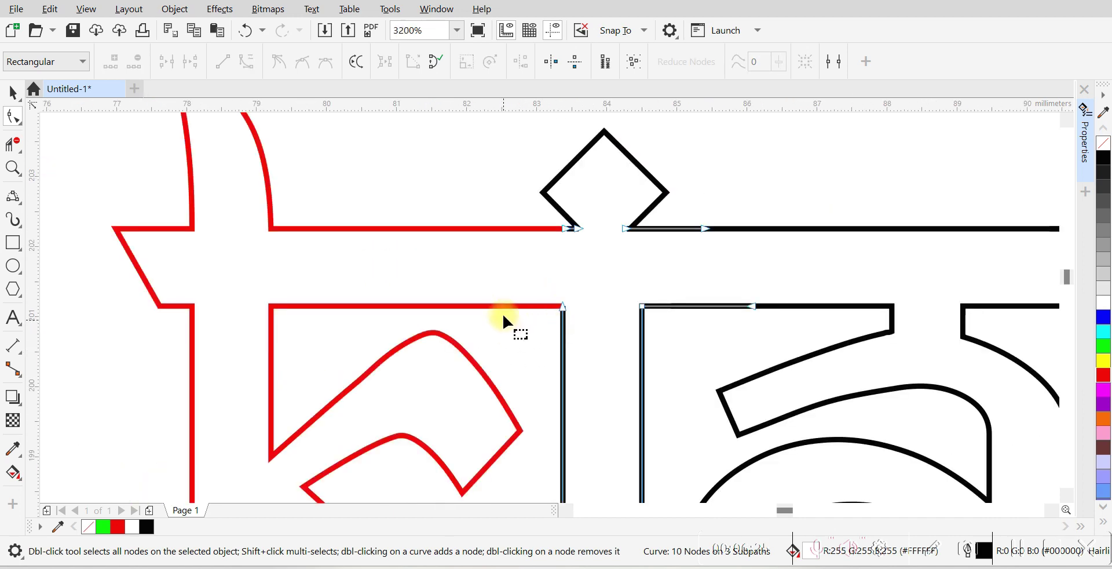
# Step: Combine the k and i into one curve and join their facing end nodes on the upper and lower header lines
pyautogui.keyDown('shift'); pyautogui.click(502, 306); pyautogui.keyUp('shift')
pyautogui.scroll(-1, 514, 253)
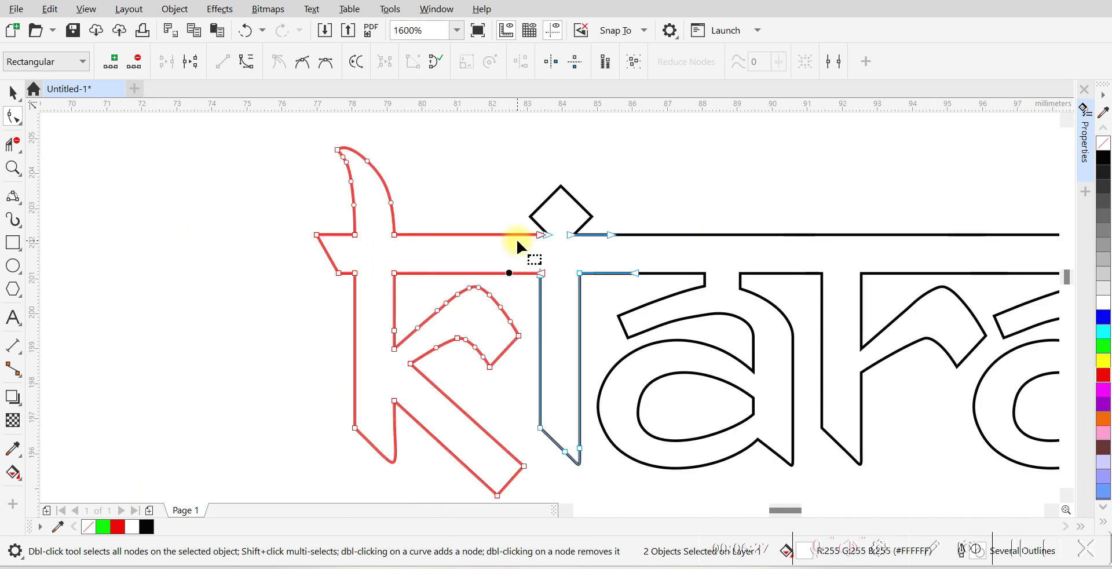
pyautogui.scroll(1, 518, 245)
pyautogui.hotkey('ctrl', 'l')
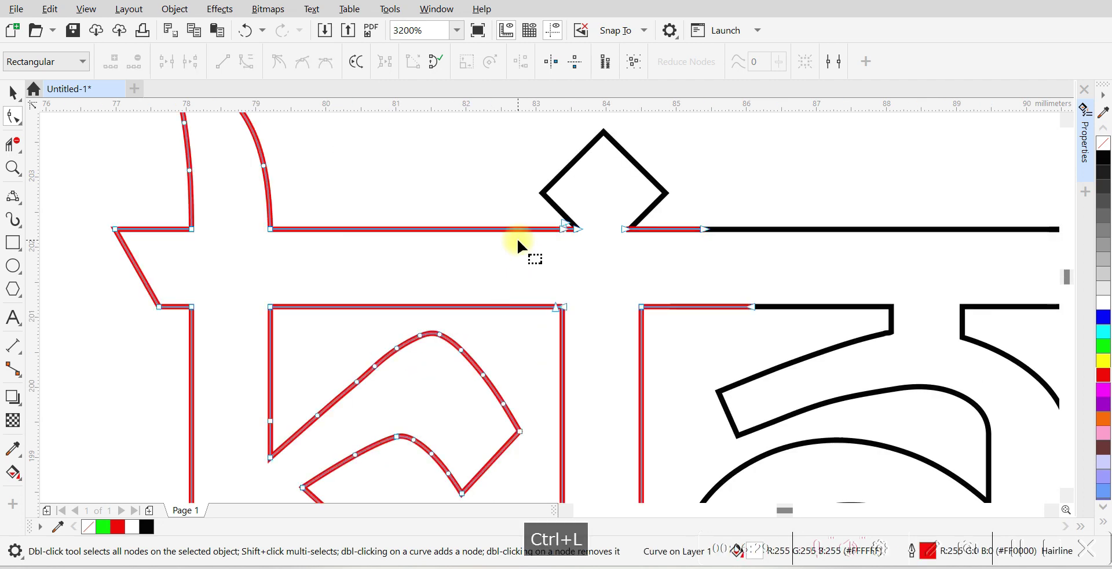
pyautogui.moveTo(533, 248); pyautogui.dragTo(590, 331)
pyautogui.click(165, 64)
pyautogui.scroll(2, 609, 236)
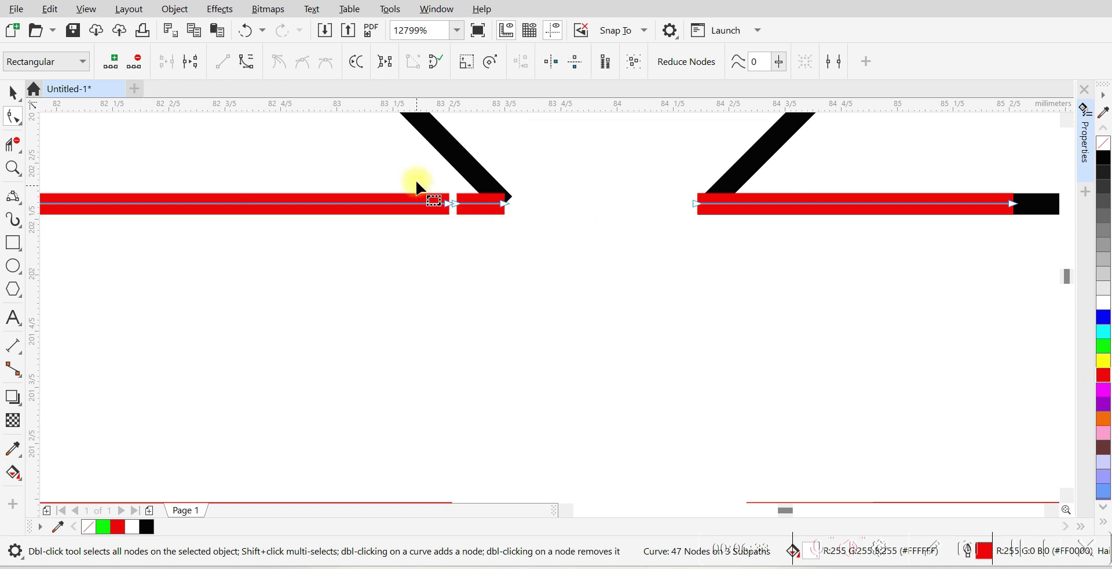
pyautogui.click(166, 64)
pyautogui.scroll(-1, 485, 236)
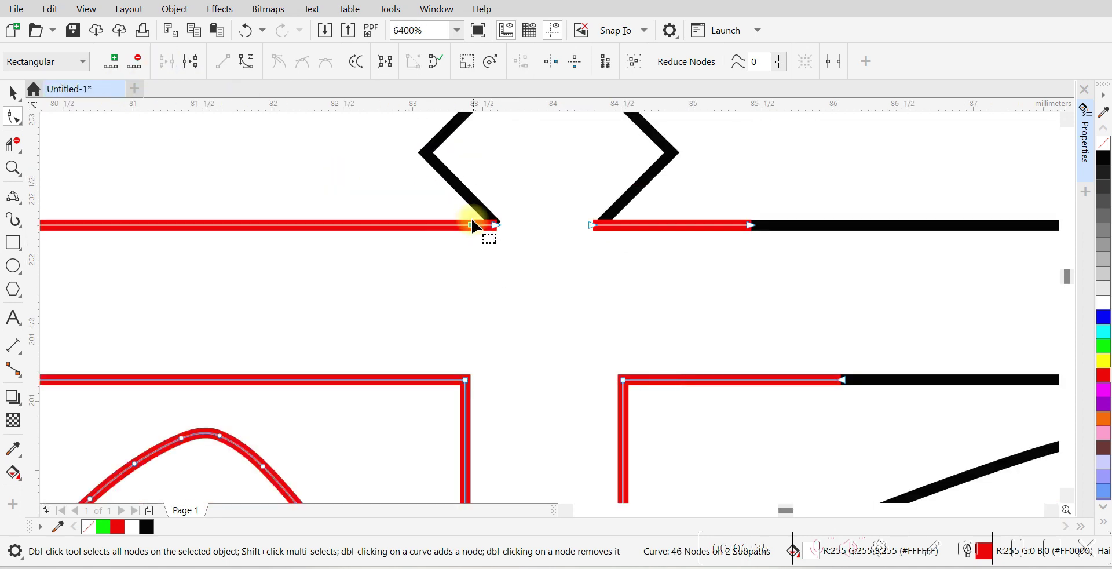
pyautogui.scroll(-1, 496, 247)
# Step: Combine the diamond above the i with the joined k and i curve and join the touching end nodes on both sides
pyautogui.keyDown('shift'); pyautogui.click(483, 226); pyautogui.keyUp('shift')
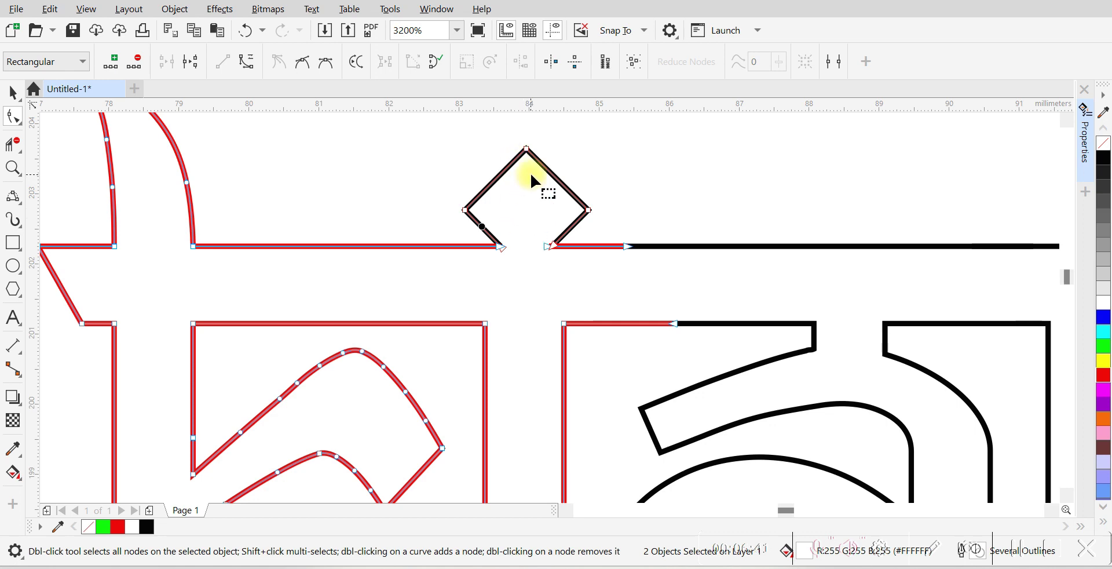
pyautogui.hotkey('ctrl', 'l')
pyautogui.scroll(1, 503, 232)
pyautogui.moveTo(408, 235); pyautogui.dragTo(521, 302)
pyautogui.click(167, 61)
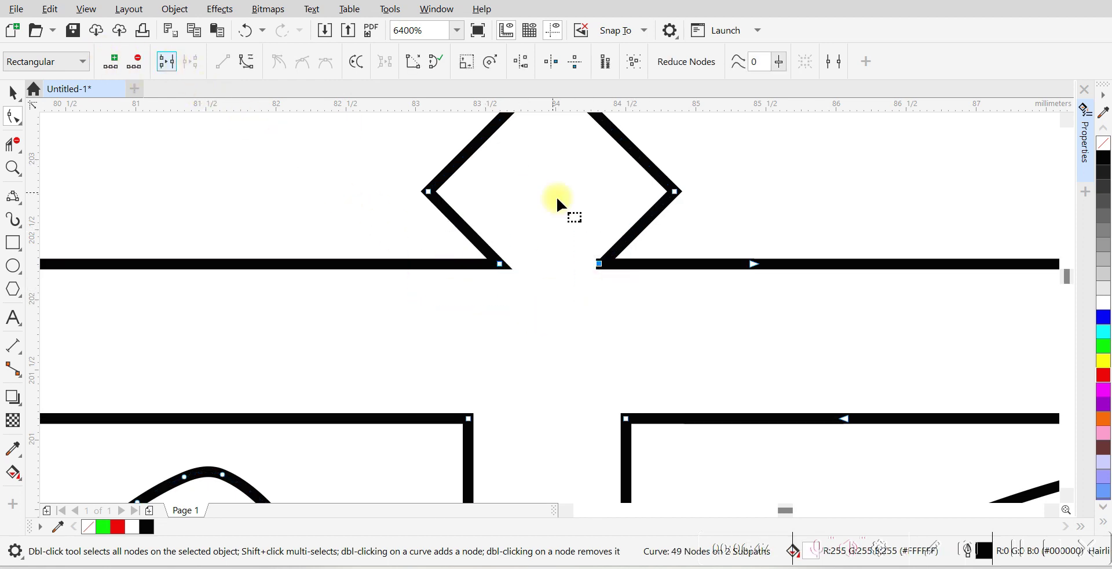
pyautogui.scroll(-2, 572, 232)
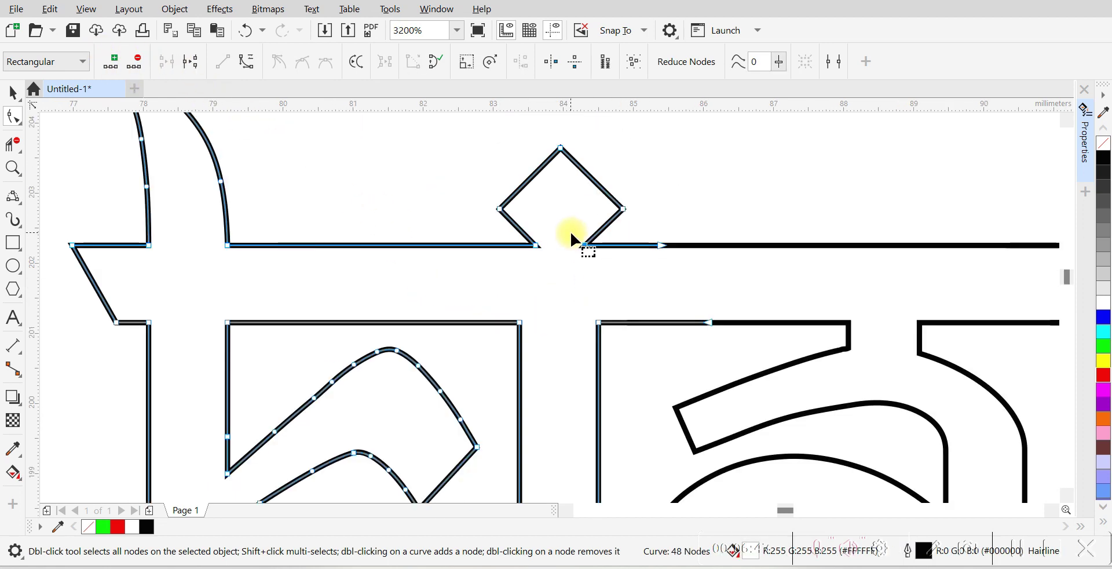
# Step: Select the first a with the joined curve and trim its lower header line near the i's end by adding a node and deleting the overlapping end node
pyautogui.keyDown('shift'); pyautogui.click(666, 238); pyautogui.keyUp('shift')
pyautogui.scroll(2, 666, 260)
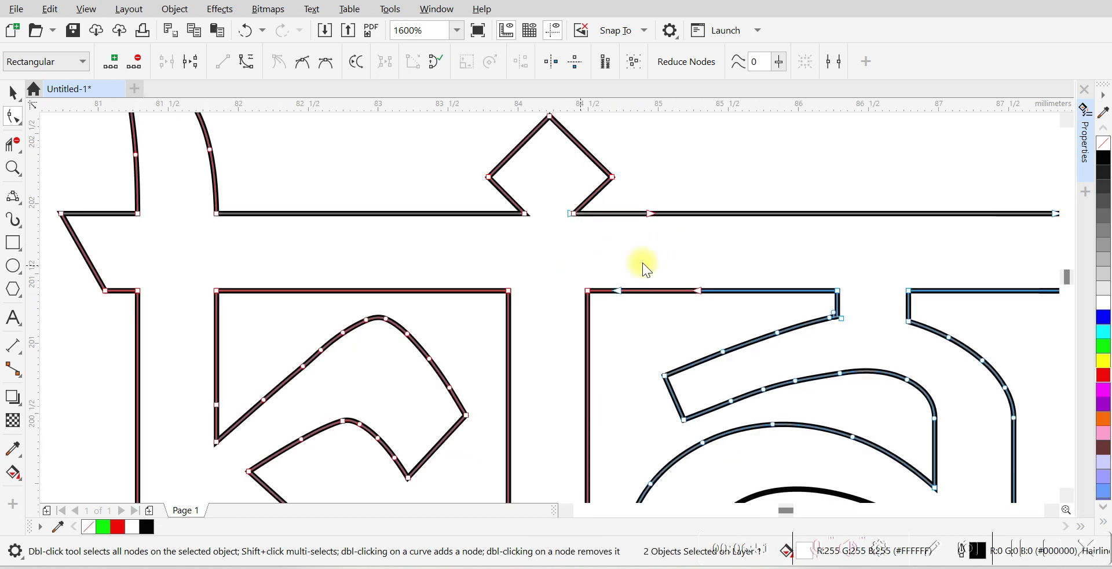
pyautogui.doubleClick(797, 323)
pyautogui.click(653, 324)
pyautogui.click(652, 331)
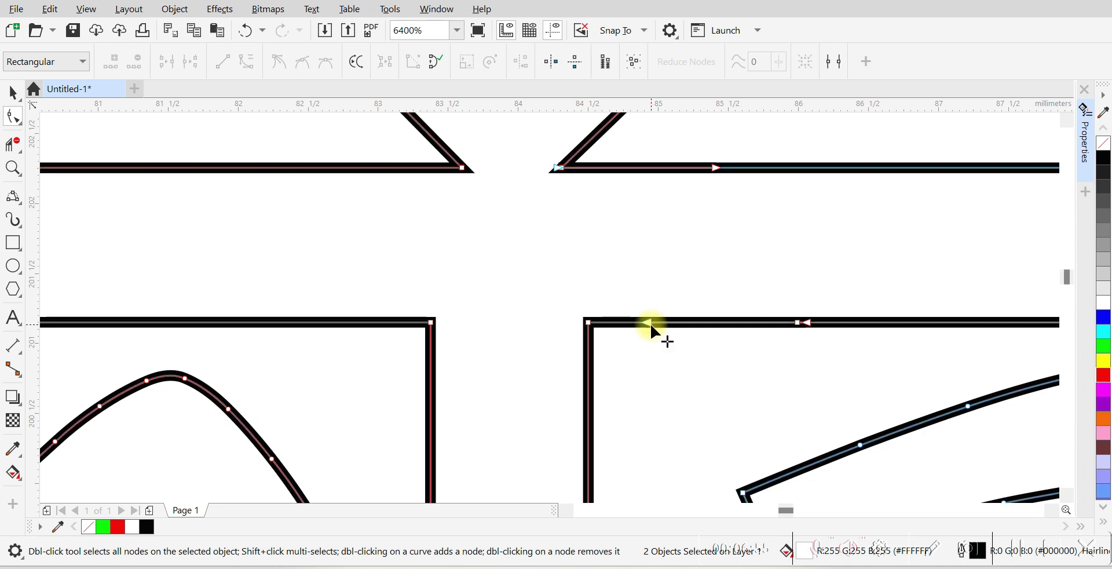
pyautogui.scroll(-4, 533, 309)
pyautogui.hotkey('ctrl', 'z')
pyautogui.scroll(3, 614, 330)
pyautogui.scroll(3, 605, 339)
pyautogui.doubleClick(607, 277)
pyautogui.click(287, 281)
pyautogui.click(613, 335)
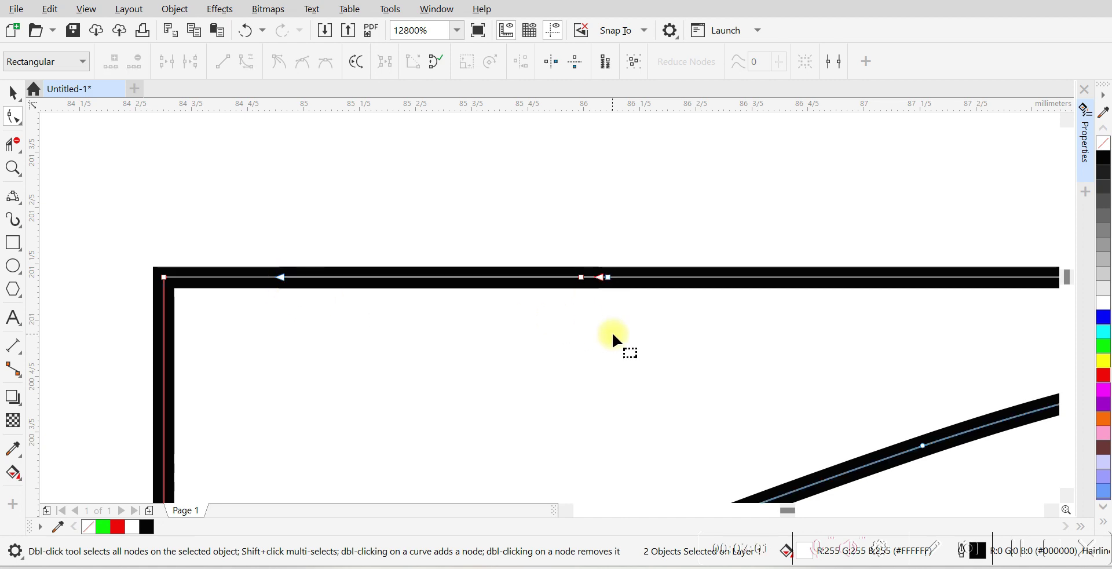
pyautogui.click(279, 278)
pyautogui.scroll(-2, 568, 350)
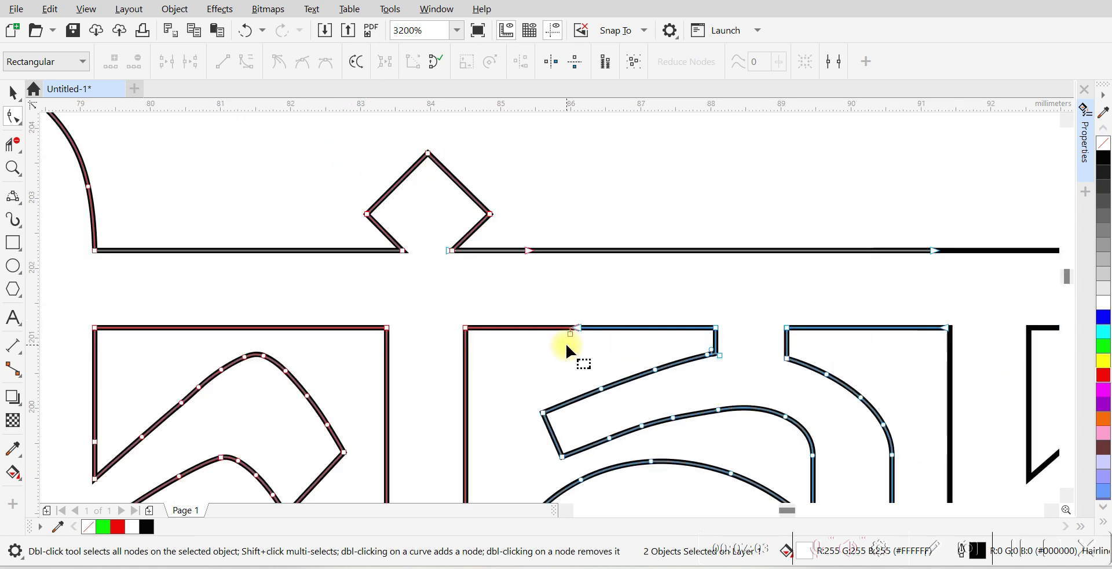
# Step: Trim the first a's upper header line to just past the i's line end by adding a node and deleting its overlapping end node
pyautogui.scroll(1, 509, 268)
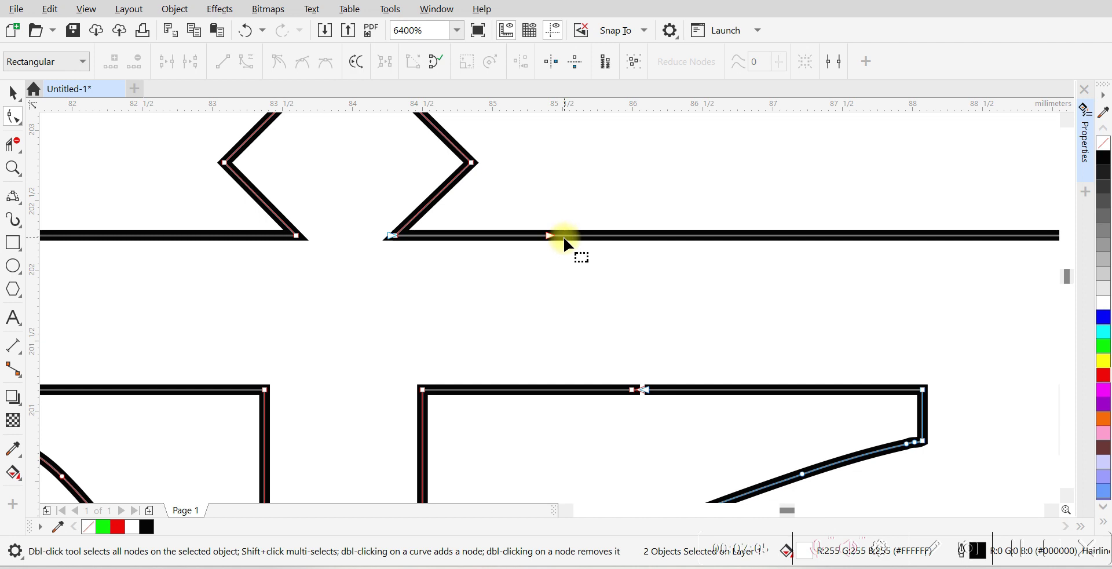
pyautogui.click(18, 90)
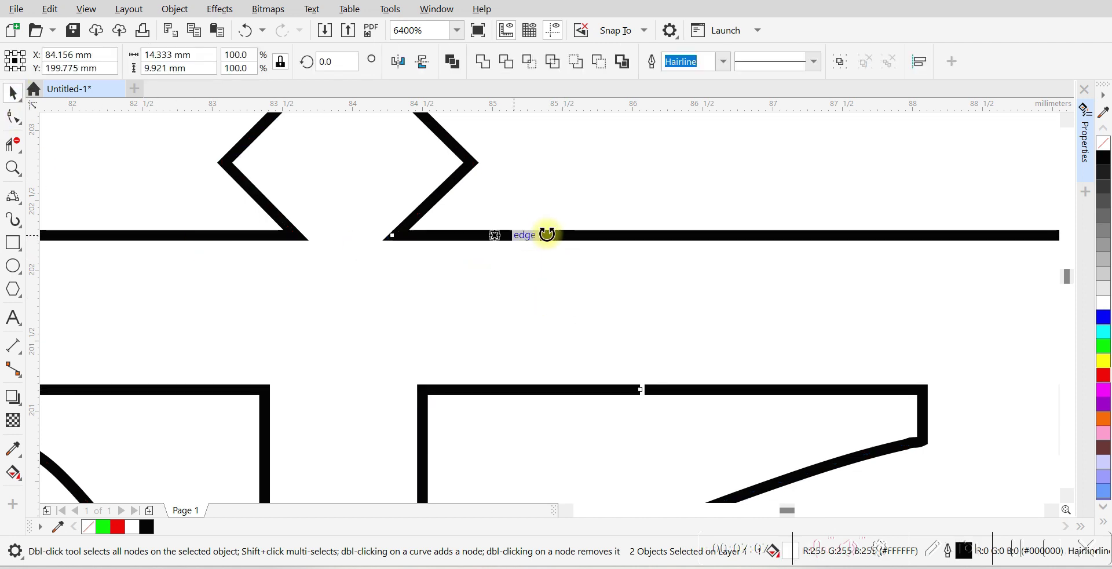
pyautogui.doubleClick(589, 238)
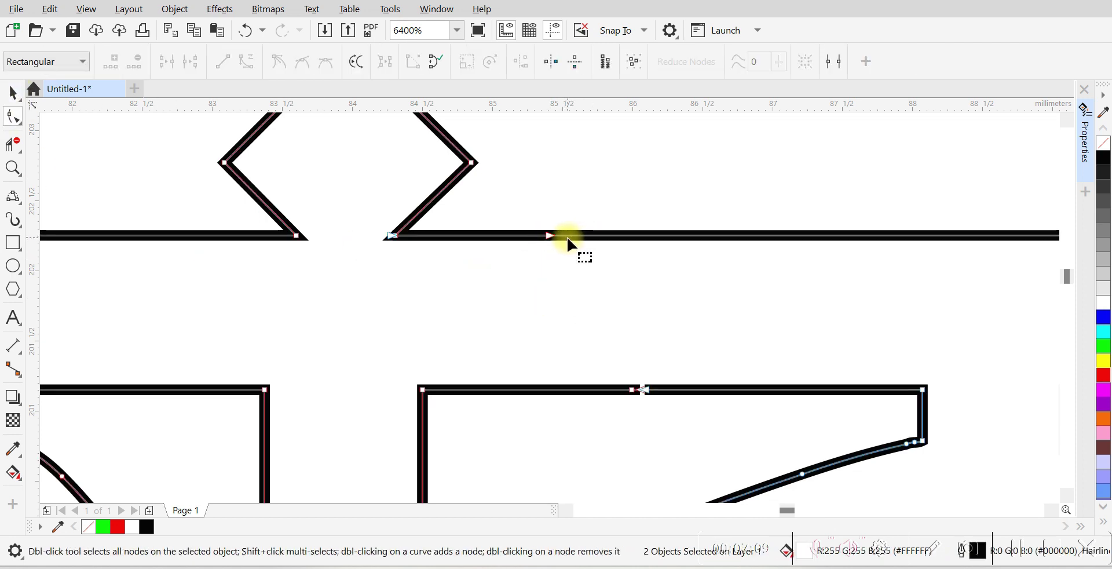
pyautogui.scroll(-1, 565, 238)
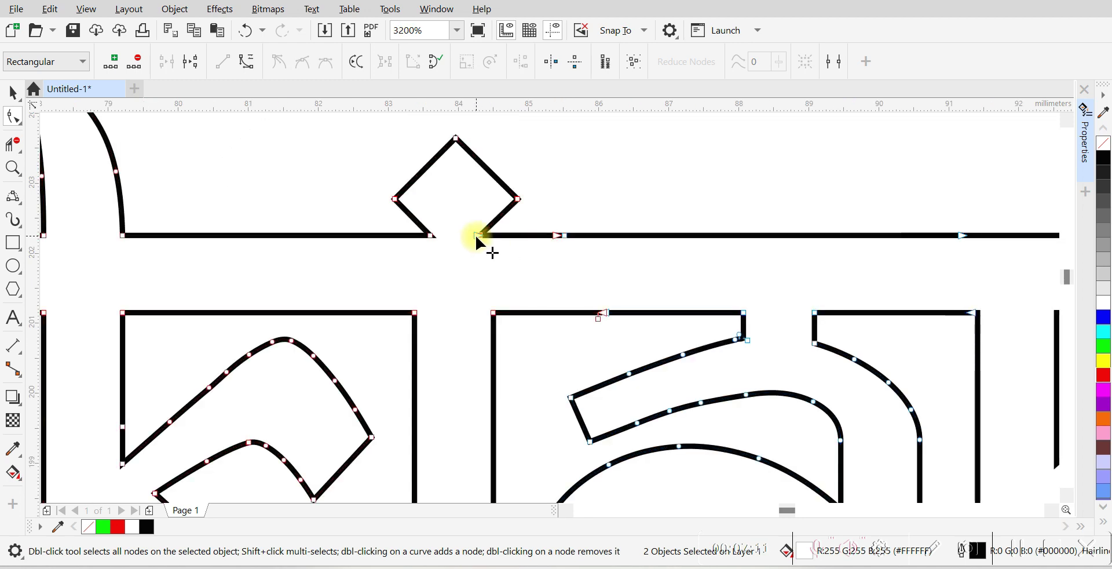
pyautogui.hotkey('ctrl', 'z')
pyautogui.doubleClick(478, 236)
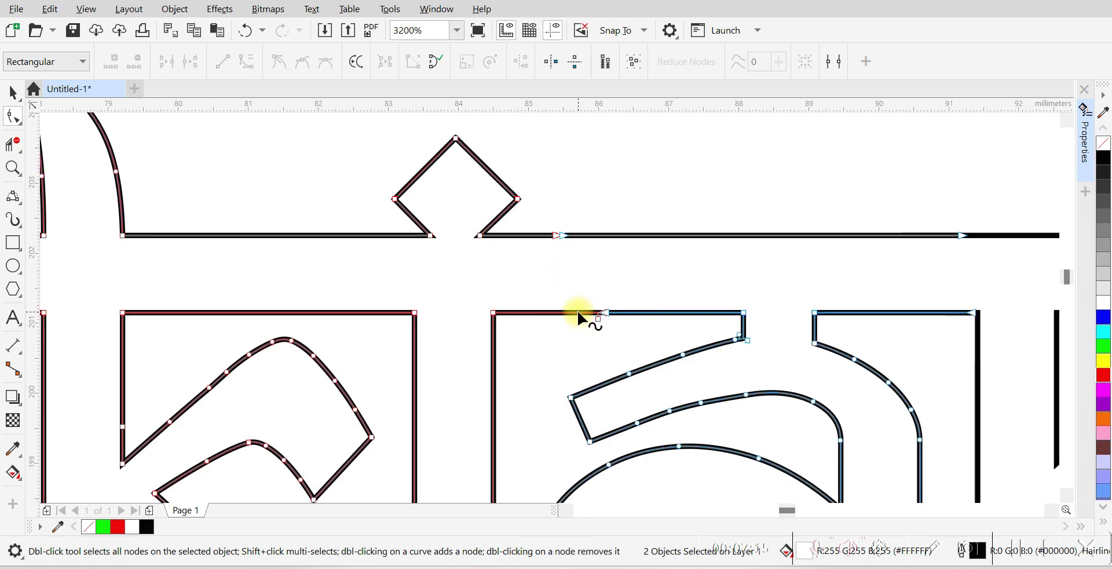
# Step: Combine the first a with the joined curve, join both pairs of header-line ends and delete the leftover node on the lower line
pyautogui.scroll(-2, 580, 315)
pyautogui.scroll(2, 489, 280)
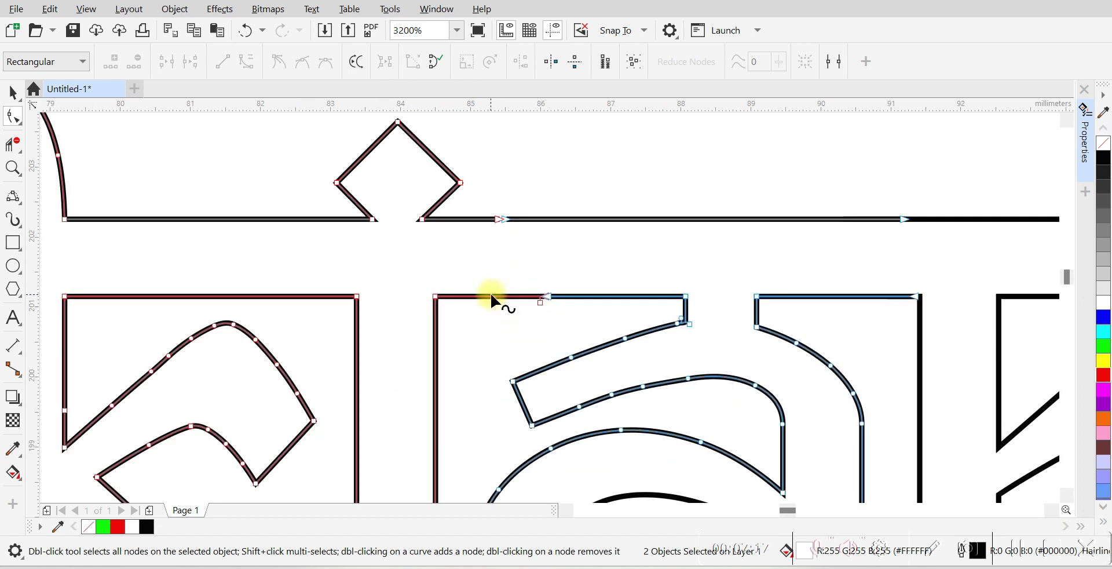
pyautogui.hotkey('ctrl', 'l')
pyautogui.click(167, 61)
pyautogui.moveTo(521, 268); pyautogui.dragTo(564, 307)
pyautogui.click(167, 62)
pyautogui.press('Delete')
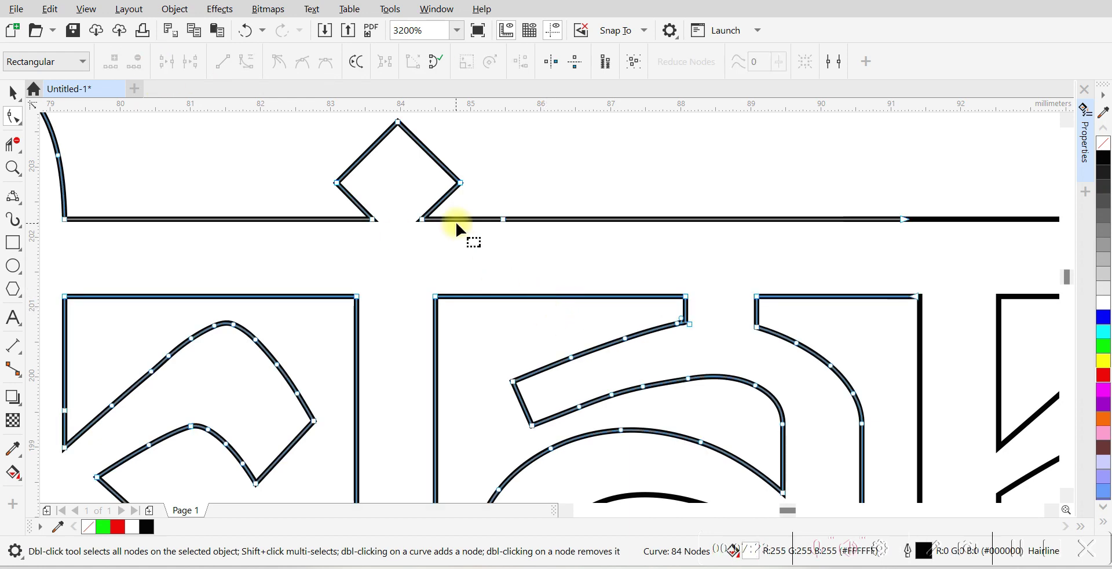
# Step: Select the joined r and last a curve and delete its lower header line's overlapping end node beside the first a
pyautogui.scroll(-1, 455, 221)
pyautogui.scroll(1, 674, 263)
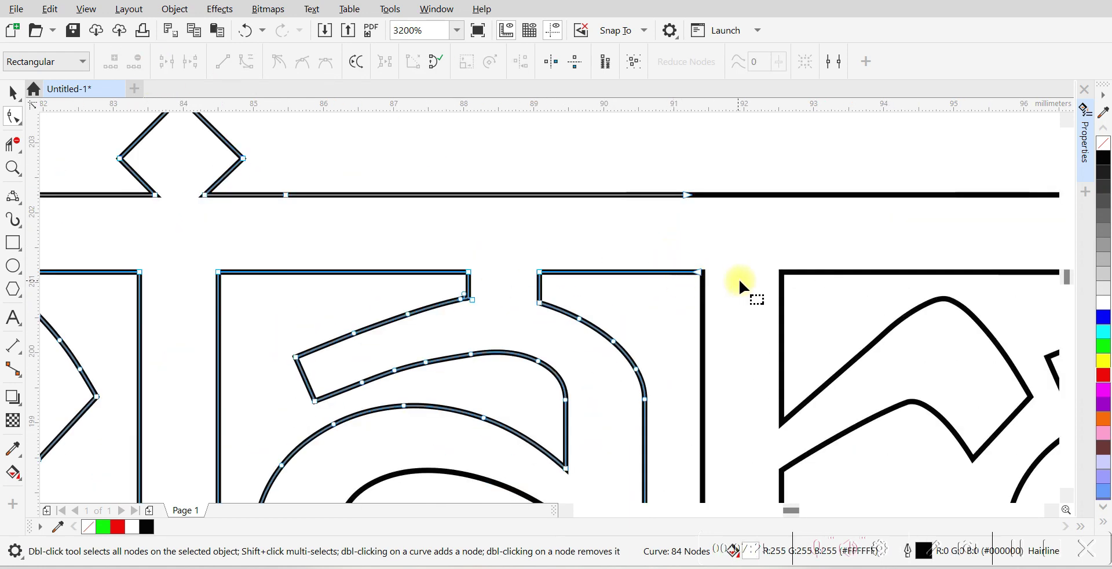
pyautogui.keyDown('shift'); pyautogui.click(779, 284); pyautogui.keyUp('shift')
pyautogui.scroll(1, 649, 266)
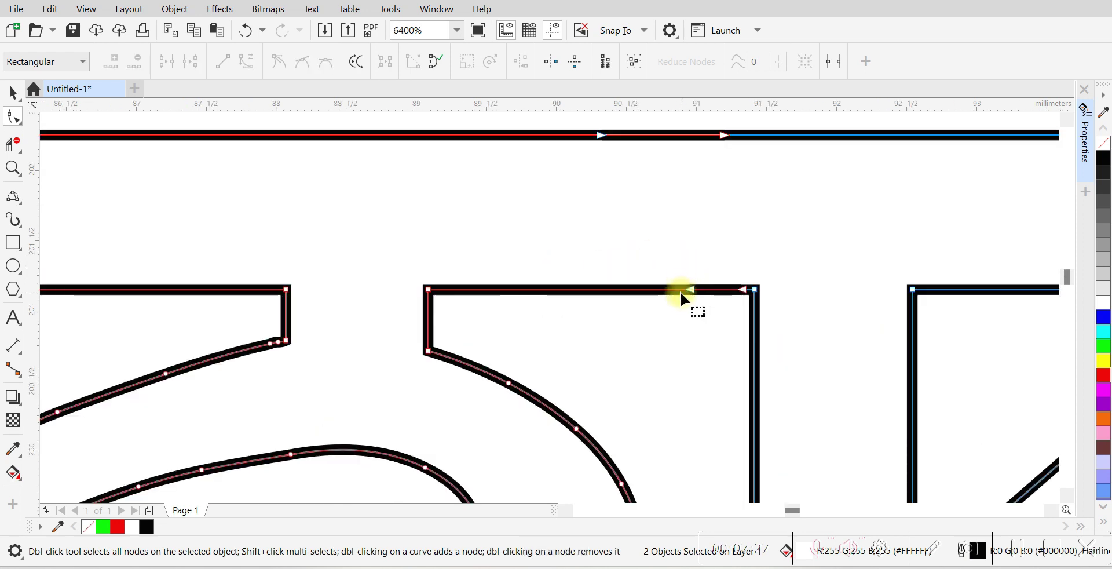
pyautogui.click(12, 92)
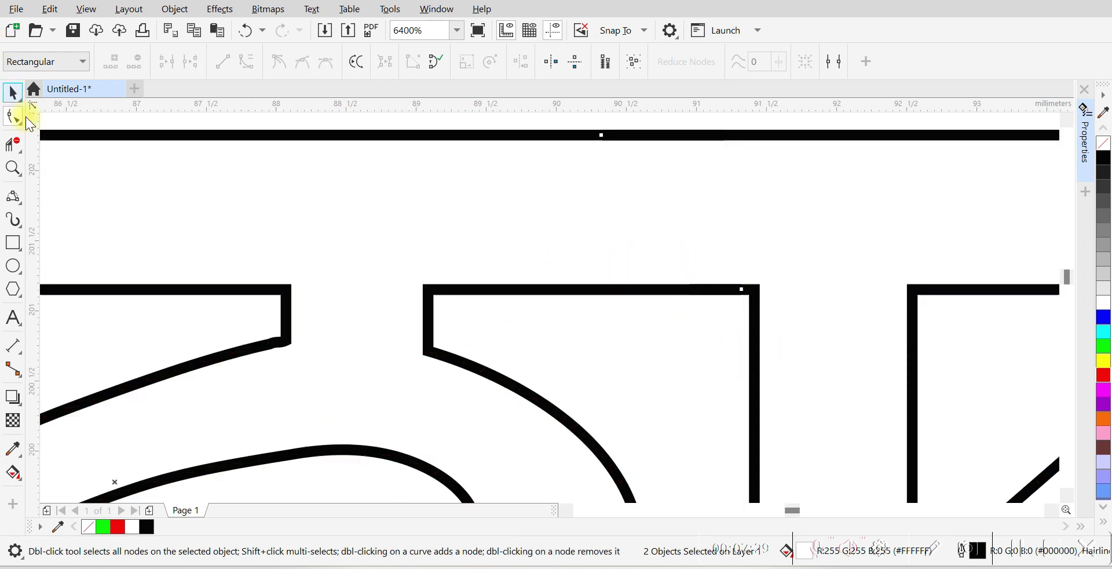
pyautogui.click(757, 363)
pyautogui.press('F10')
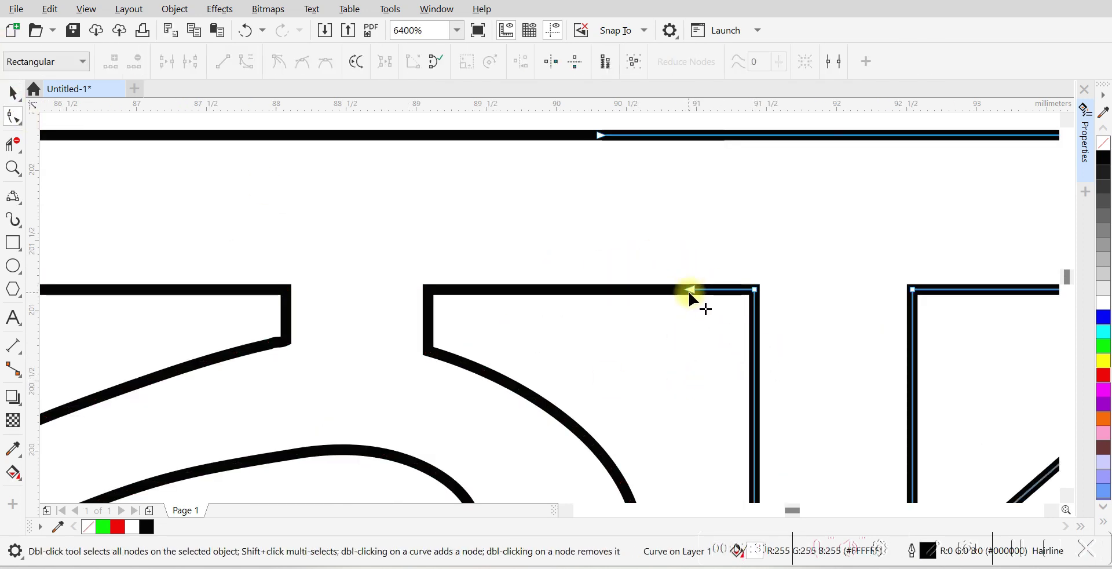
pyautogui.scroll(-2, 638, 203)
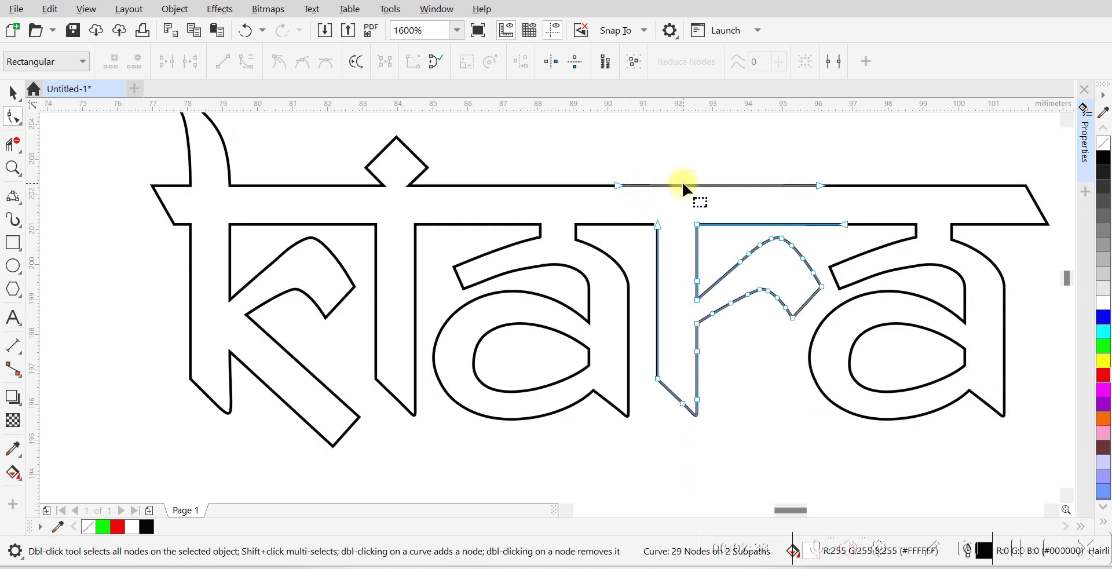
# Step: Trim the r's upper header line to the first a's line end by adding a node and deleting the overlapping end node
pyautogui.scroll(1, 667, 190)
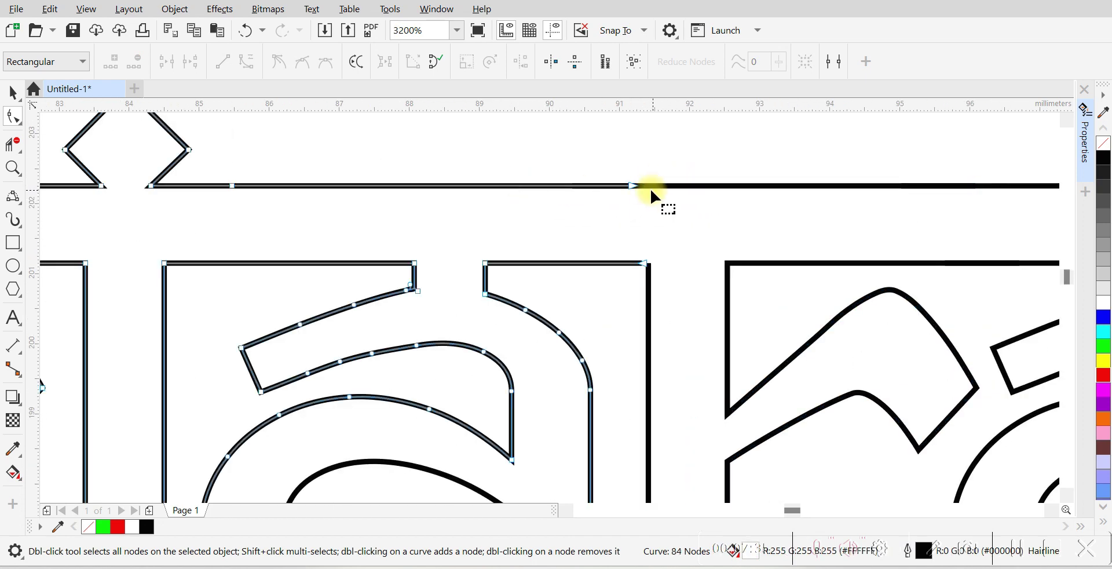
pyautogui.doubleClick(633, 186)
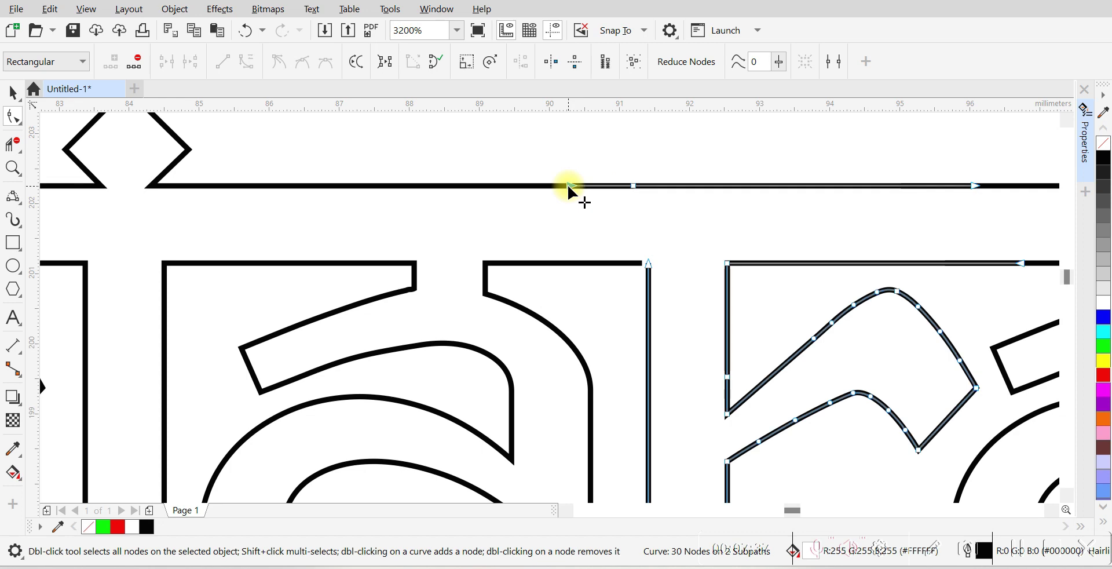
pyautogui.doubleClick(570, 186)
# Step: Combine the r and last a curve with the rest of the word and join both pairs of header-line end nodes
pyautogui.keyDown('shift'); pyautogui.click(555, 186); pyautogui.keyUp('shift')
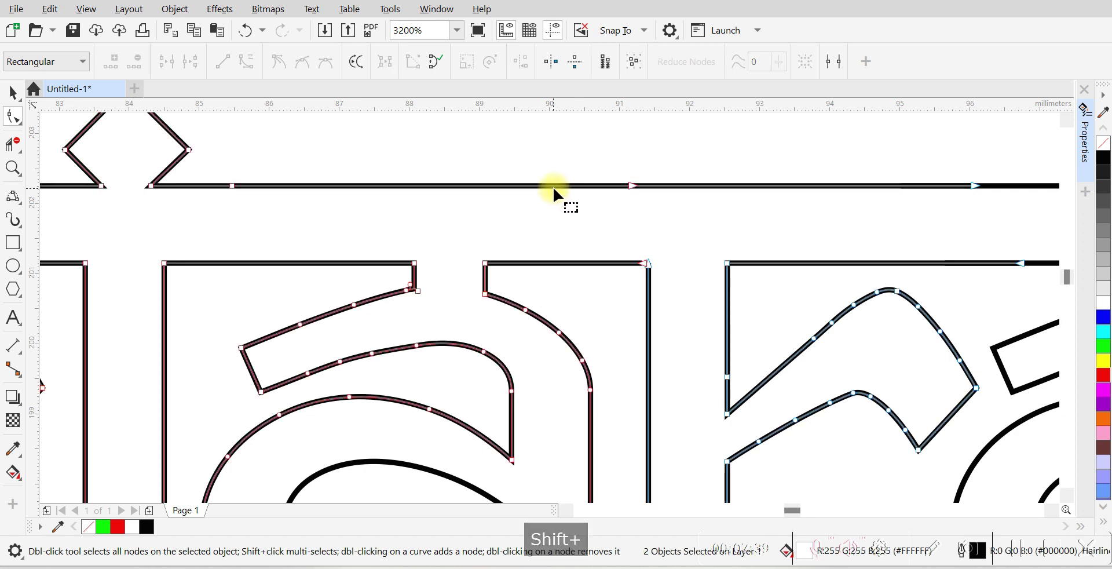
pyautogui.hotkey('ctrl', 'l')
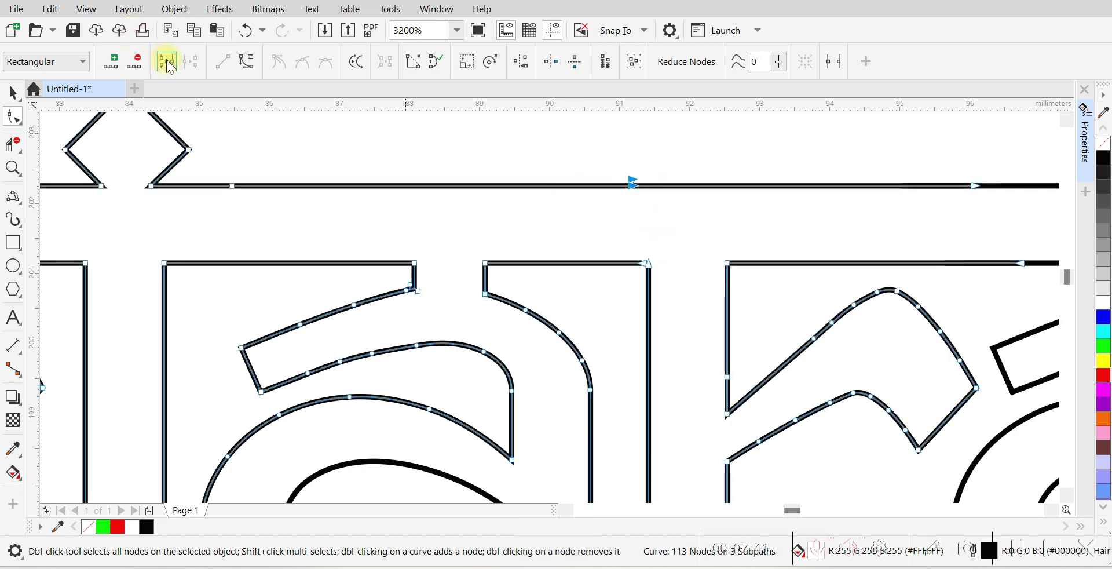
pyautogui.moveTo(633, 251); pyautogui.dragTo(671, 293)
pyautogui.click(172, 62)
pyautogui.scroll(-1, 310, 180)
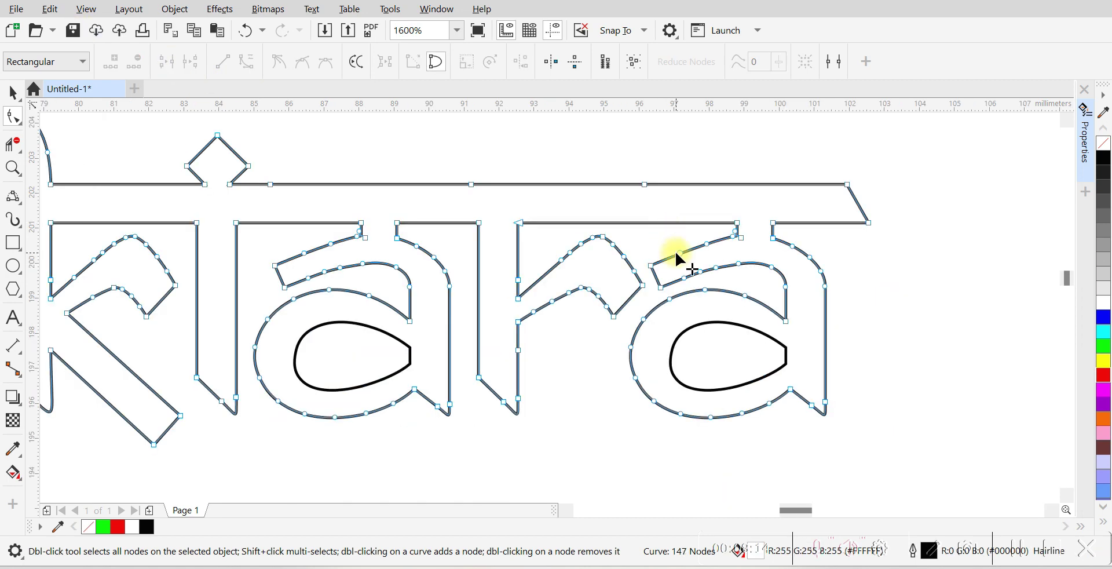
pyautogui.scroll(-1, 679, 258)
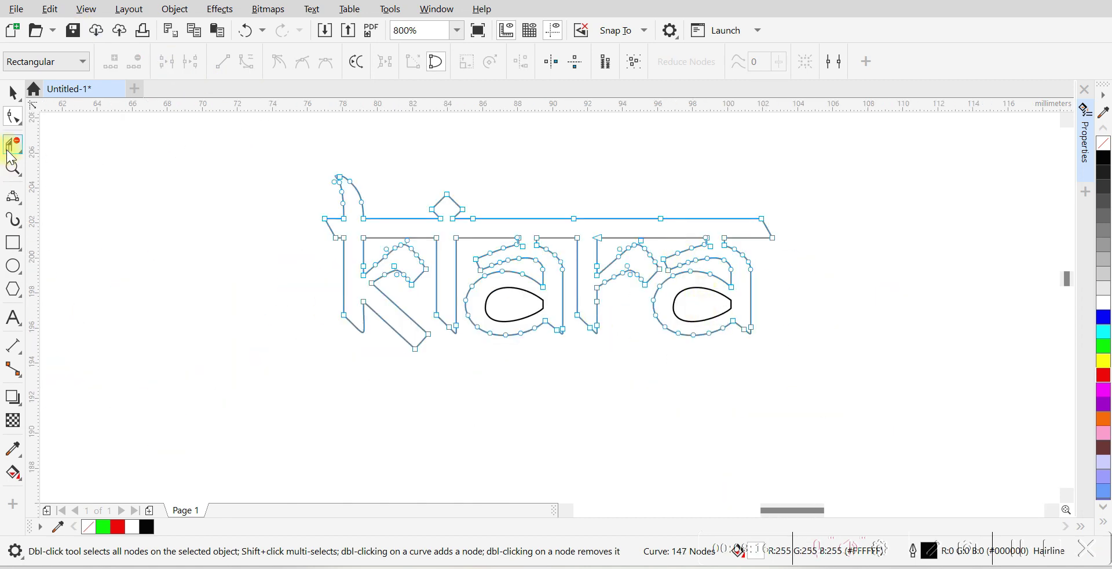
pyautogui.click(13, 93)
pyautogui.click(504, 315)
pyautogui.scroll(1, 514, 301)
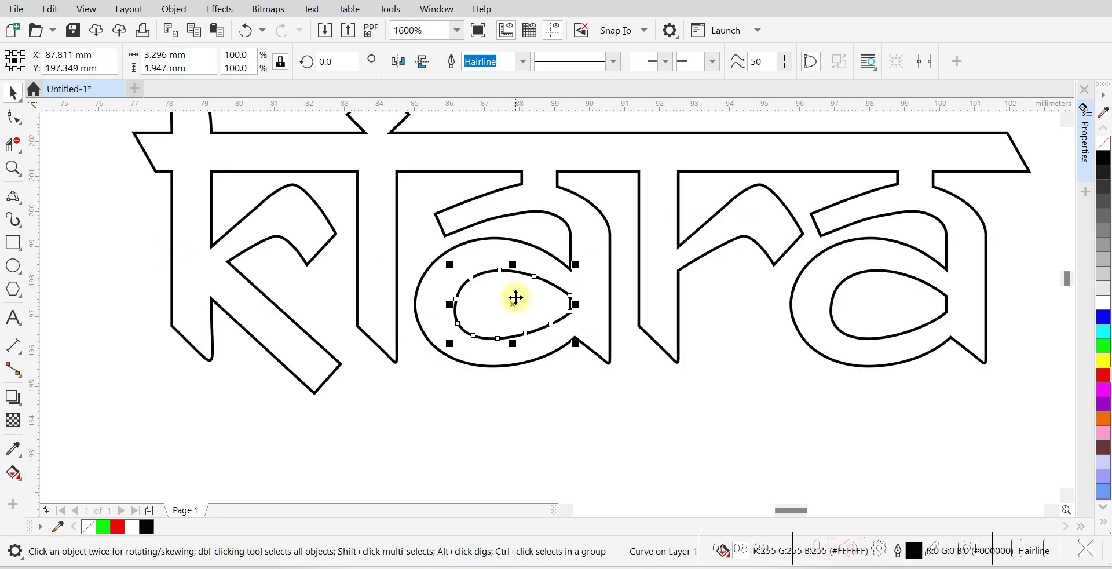
pyautogui.scroll(-1, 516, 297)
pyautogui.moveTo(516, 255); pyautogui.dragTo(504, 410)
pyautogui.hotkey('ctrl', 'z')
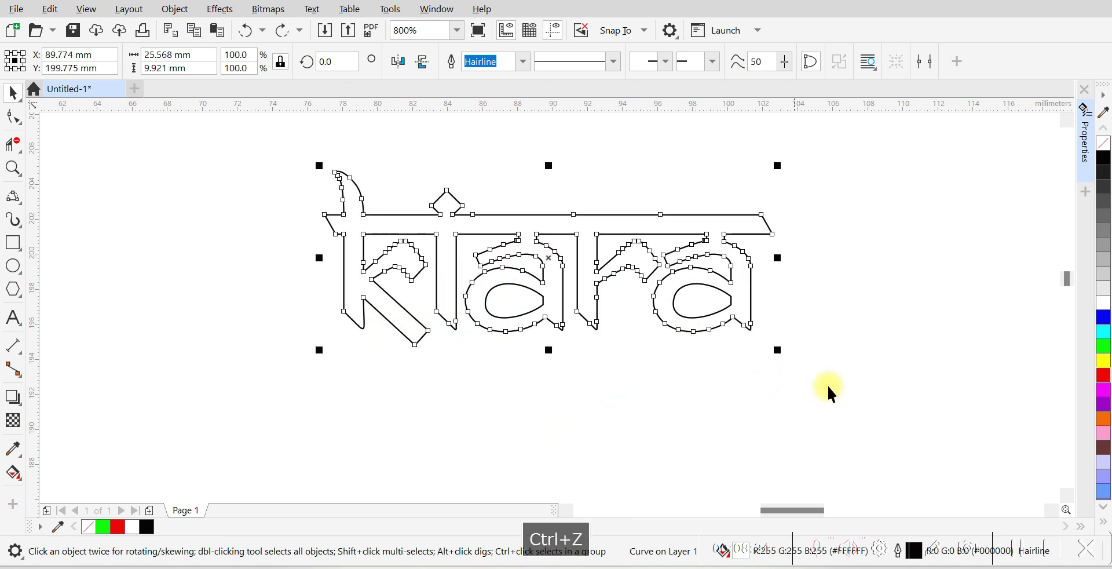
# Step: Fill the joined outline black and combine it with the two inner counters of the a letters
pyautogui.click(1104, 158)
pyautogui.click(759, 385)
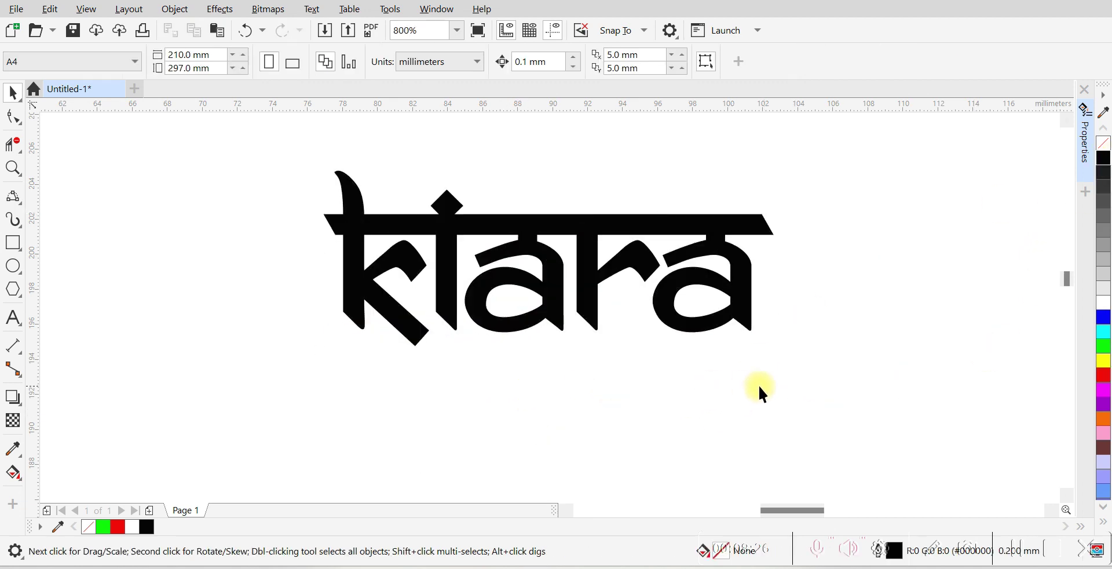
pyautogui.moveTo(255, 141); pyautogui.dragTo(235, 129)
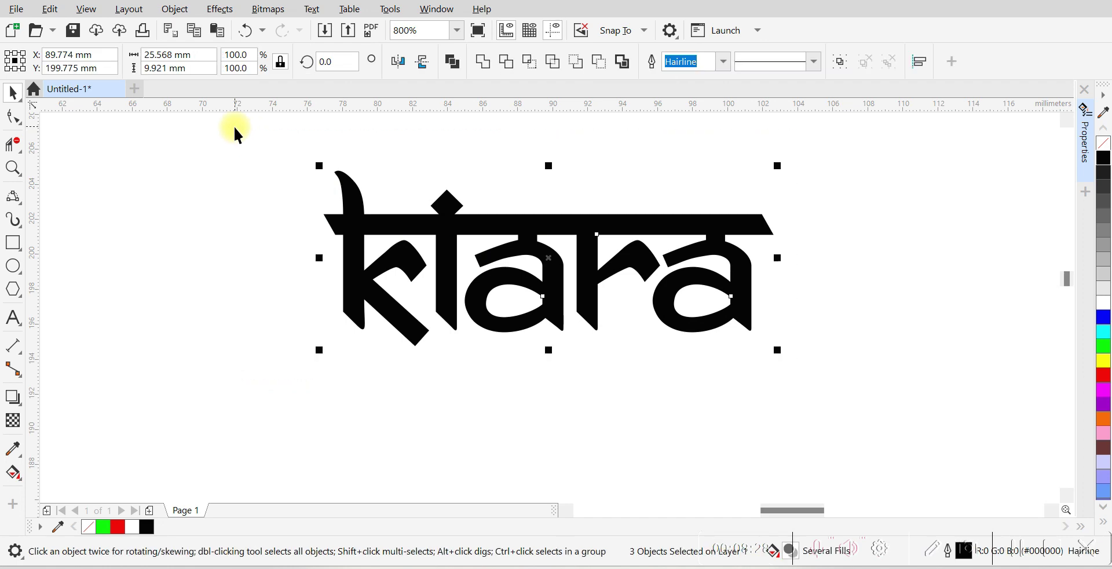
pyautogui.click(454, 67)
pyautogui.click(162, 236)
pyautogui.scroll(-2, 492, 252)
pyautogui.scroll(1, 501, 260)
pyautogui.moveTo(505, 264); pyautogui.dragTo(497, 179)
pyautogui.hotkey('ctrl', 'z')
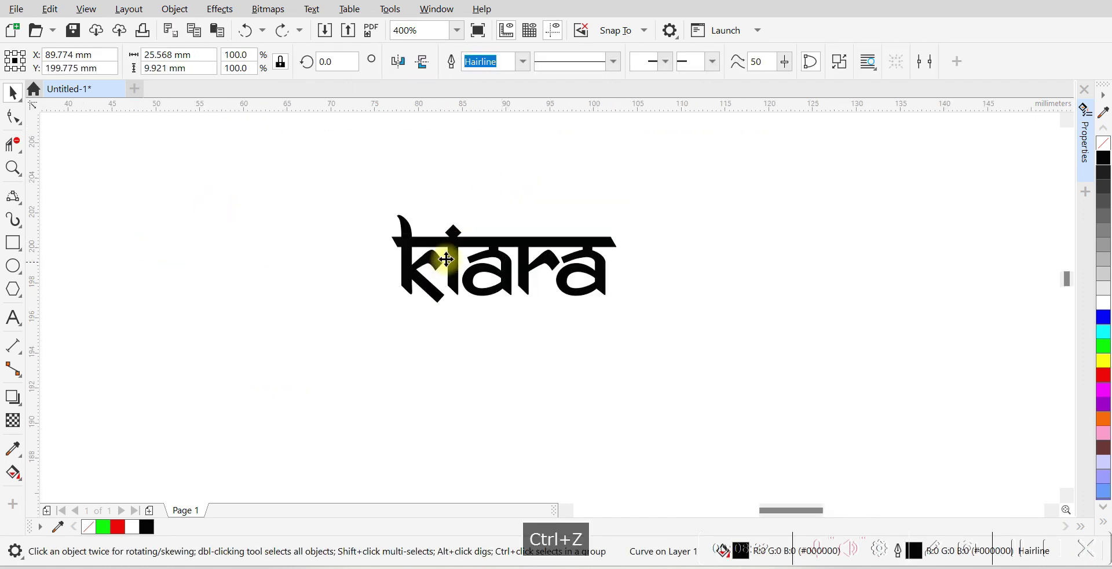
# Step: Draw a circle about 3.2 mm across beside the k's upper stem and set its outline width to 0.5 mm
pyautogui.scroll(2, 446, 259)
pyautogui.click(106, 276)
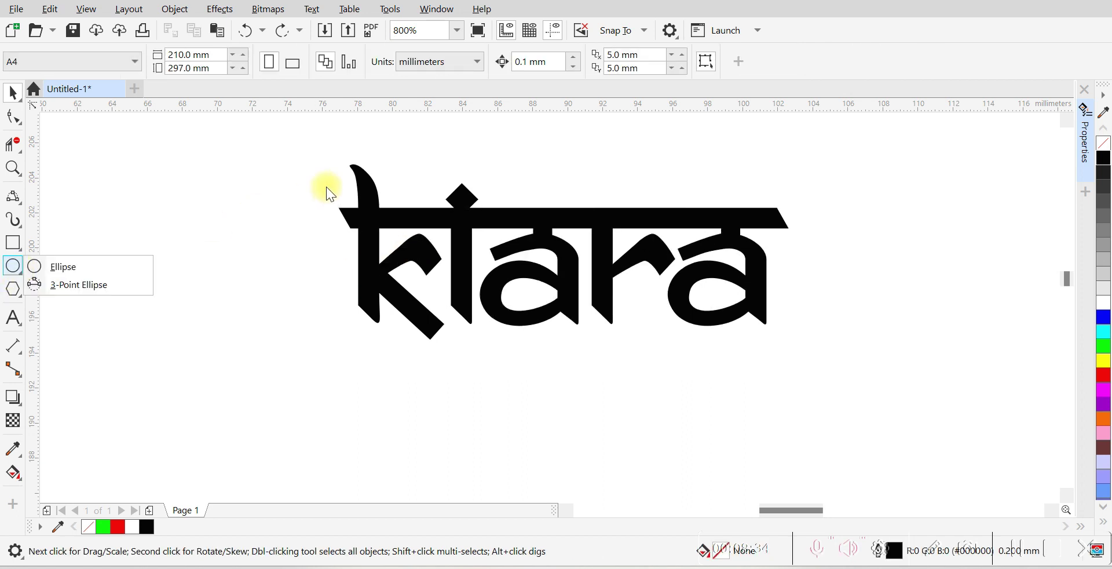
pyautogui.click(302, 183)
pyautogui.click(12, 266)
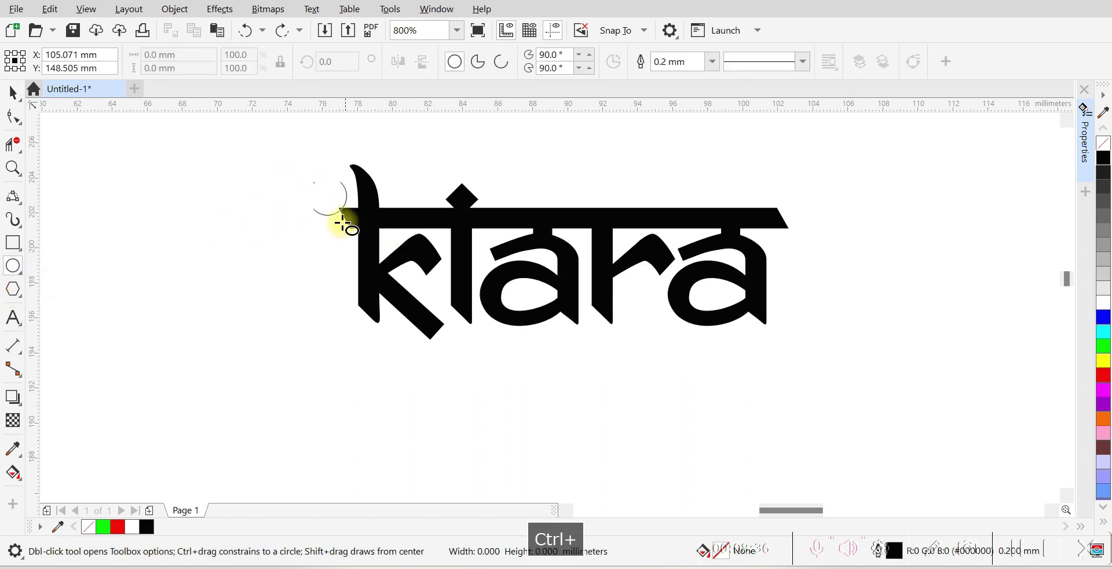
pyautogui.moveTo(294, 163); pyautogui.dragTo(360, 228)
pyautogui.click(712, 62)
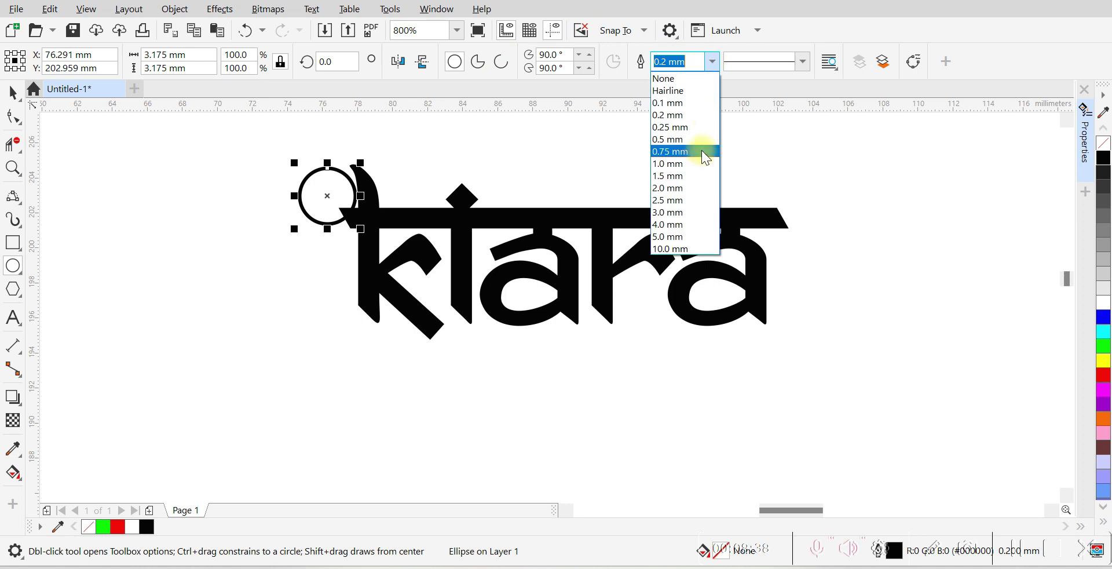
pyautogui.click(684, 136)
# Step: Shrink the circle to about 1.75 mm, colour its outline red and position it in the corner between the k's stem and header line
pyautogui.click(12, 93)
pyautogui.scroll(3, 345, 256)
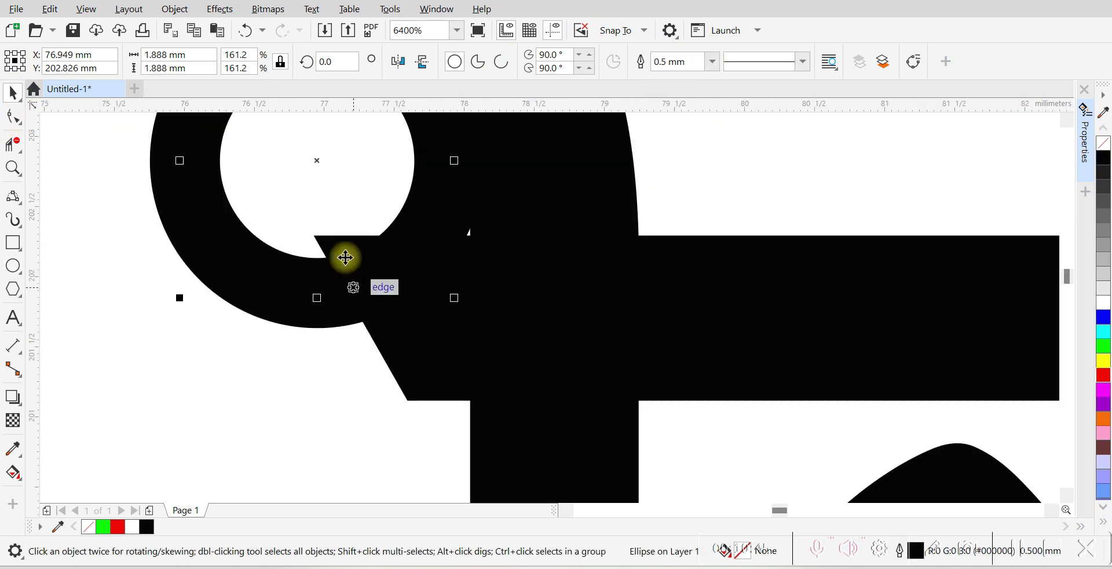
pyautogui.scroll(-1, 422, 367)
pyautogui.moveTo(445, 200); pyautogui.dragTo(436, 204)
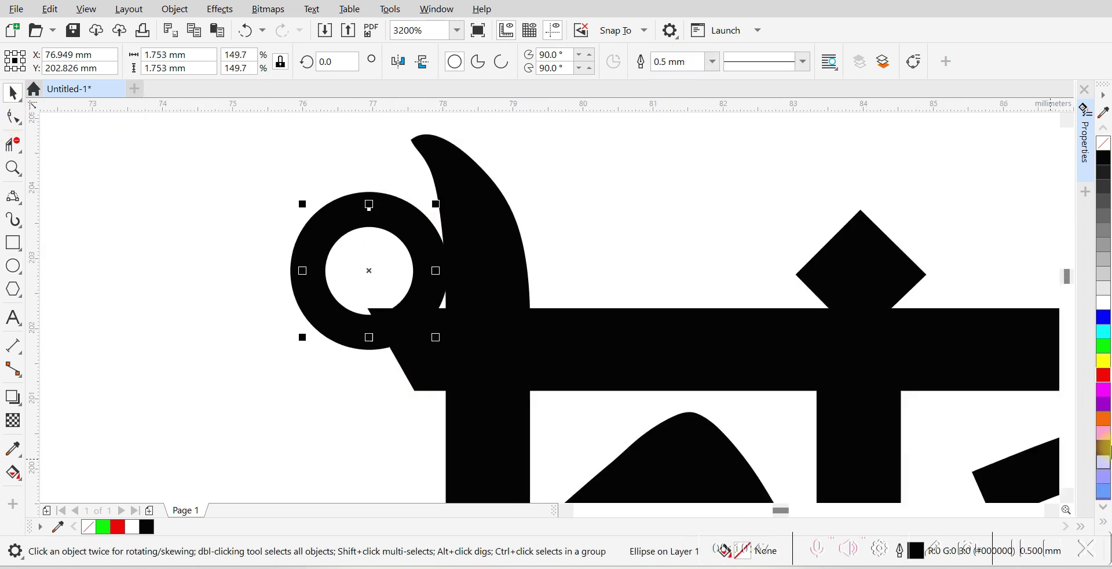
pyautogui.click(1104, 375)
pyautogui.moveTo(405, 323); pyautogui.dragTo(432, 302)
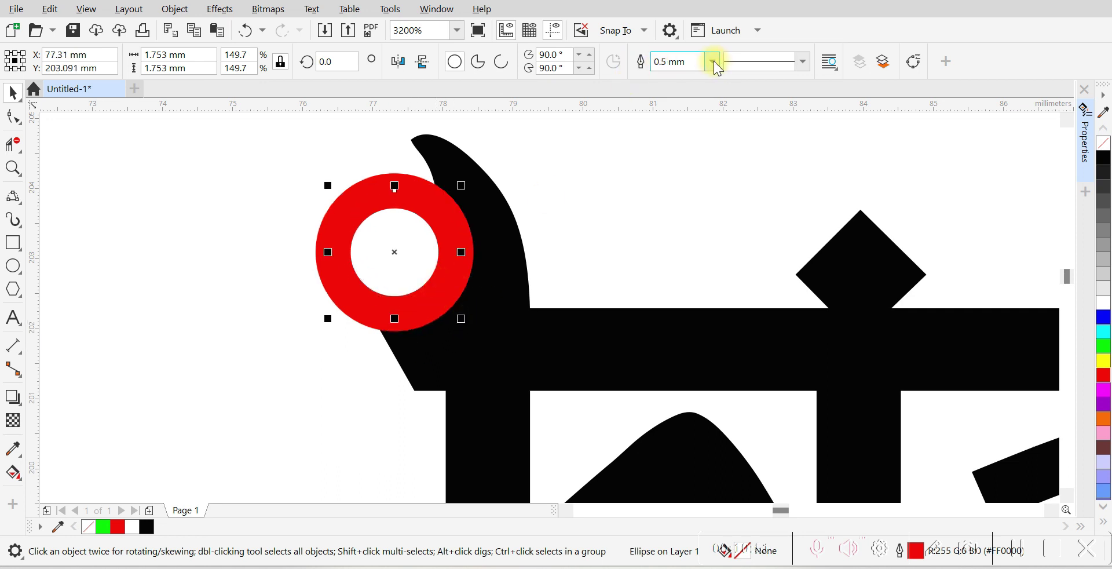
# Step: Convert the red outline into separate outer and inner circle objects and bring the inner one to the front with a white fill
pyautogui.hotkey('ctrl', 'shift', 'q')
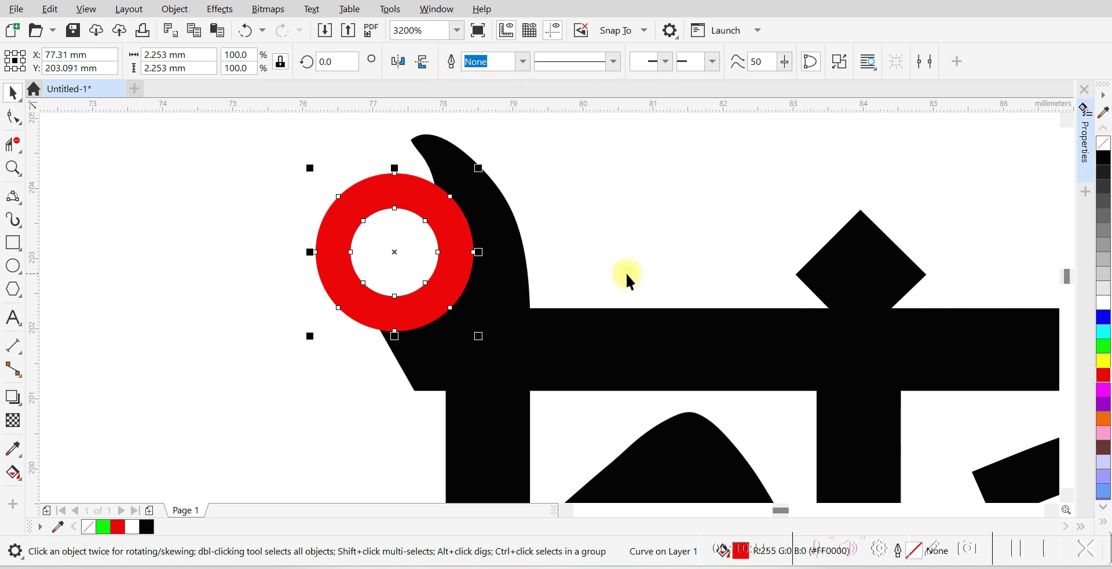
pyautogui.click(841, 63)
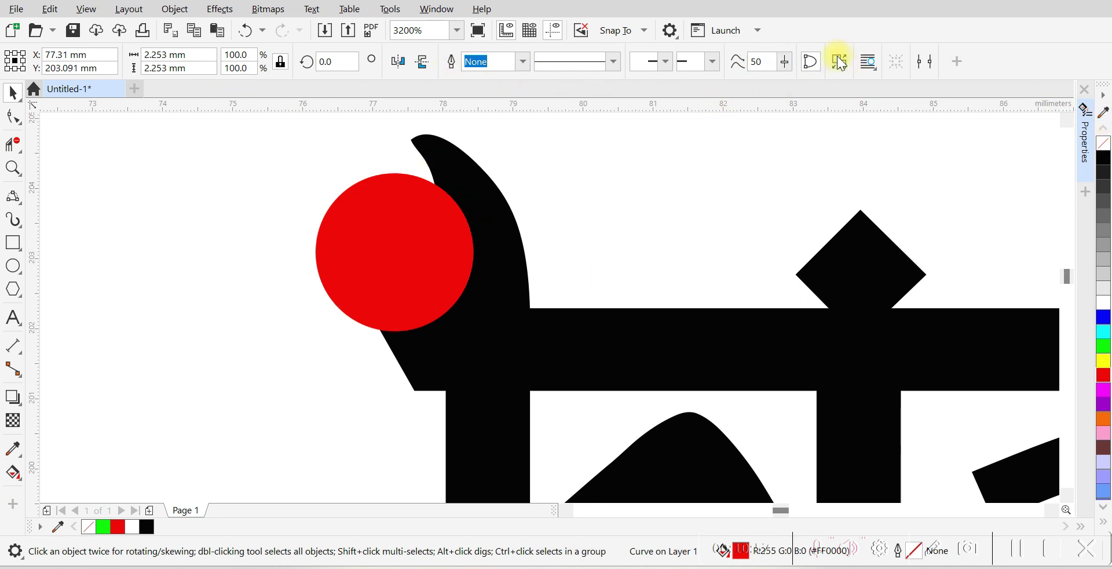
pyautogui.moveTo(231, 164); pyautogui.dragTo(469, 330)
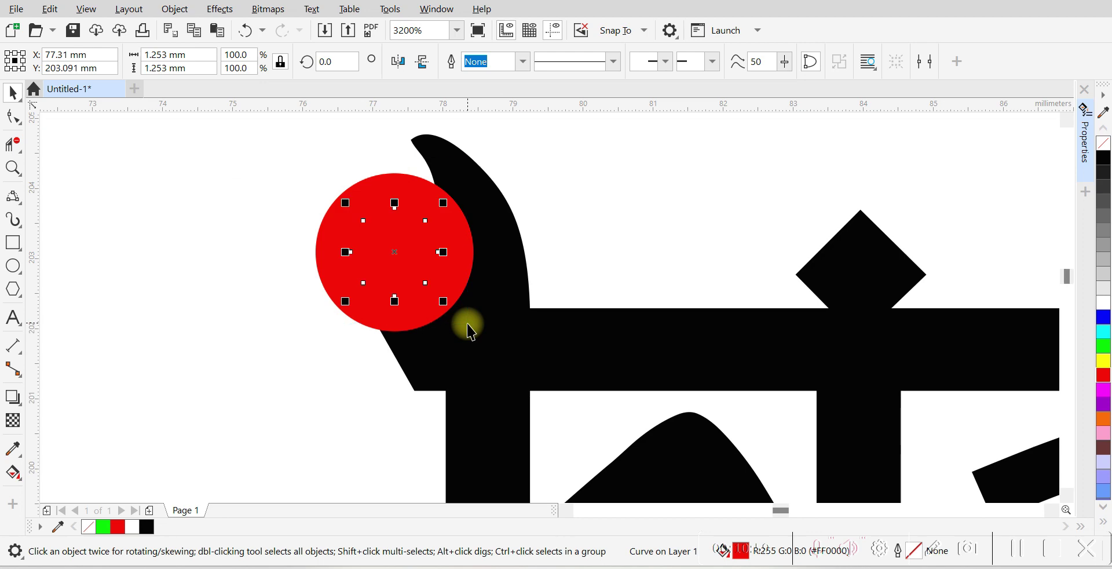
pyautogui.hotkey('ctrl', 'home')
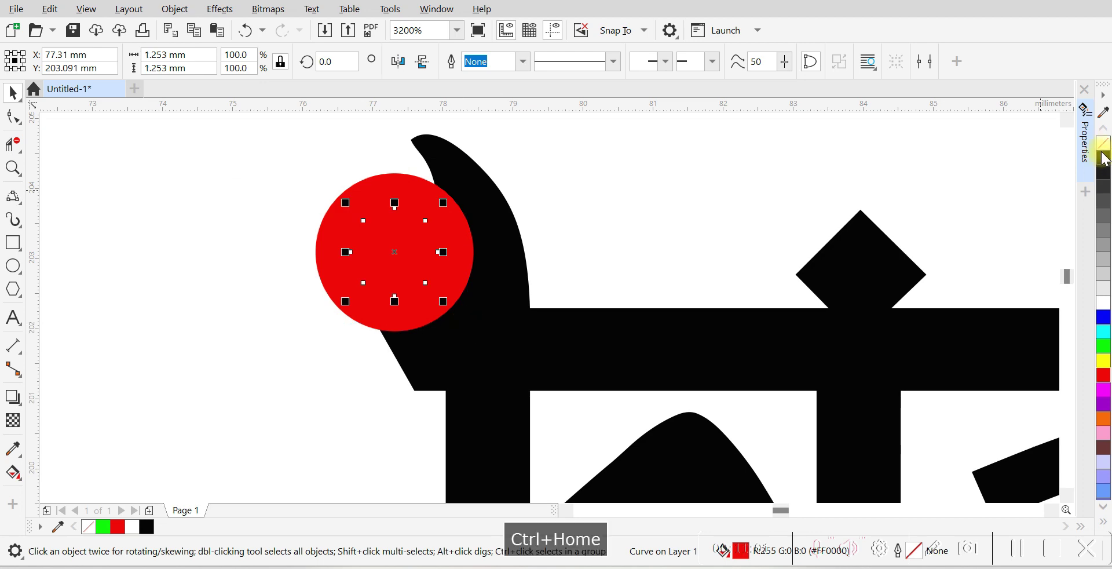
pyautogui.click(1103, 302)
pyautogui.click(655, 206)
# Step: Open the outer red circle into an arc by breaking it and deleting the nodes that overlap the k's stem
pyautogui.click(435, 213)
pyautogui.click(436, 214)
pyautogui.press('F10')
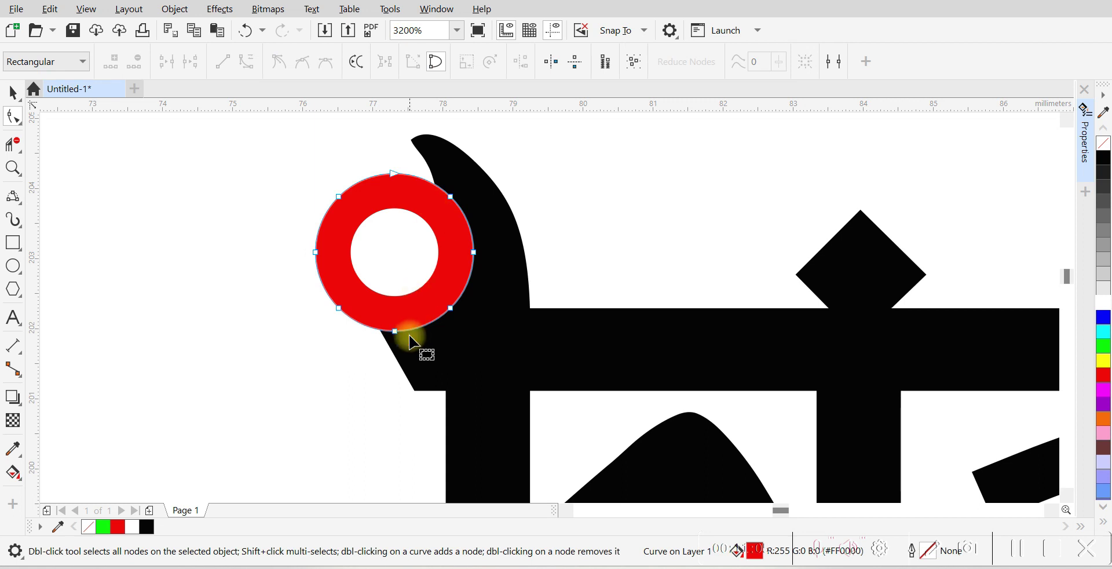
pyautogui.click(450, 310)
pyautogui.press('b')
pyautogui.doubleClick(450, 310)
pyautogui.doubleClick(450, 309)
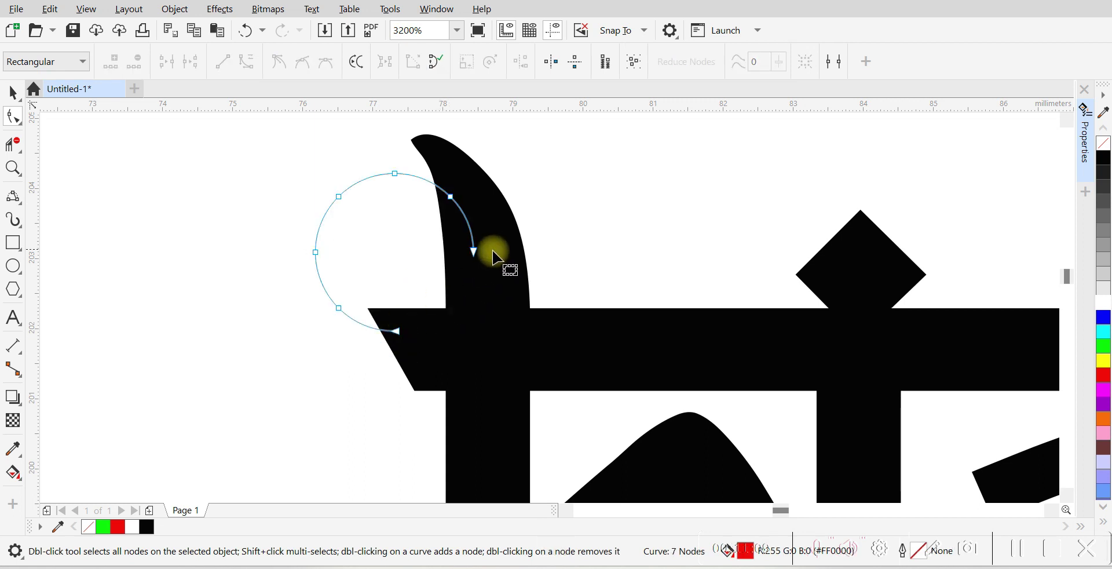
pyautogui.press('Delete')
# Step: Give the inner circle and the open outer arc black outlines
pyautogui.click(425, 259)
pyautogui.click(455, 297)
pyautogui.click(392, 281)
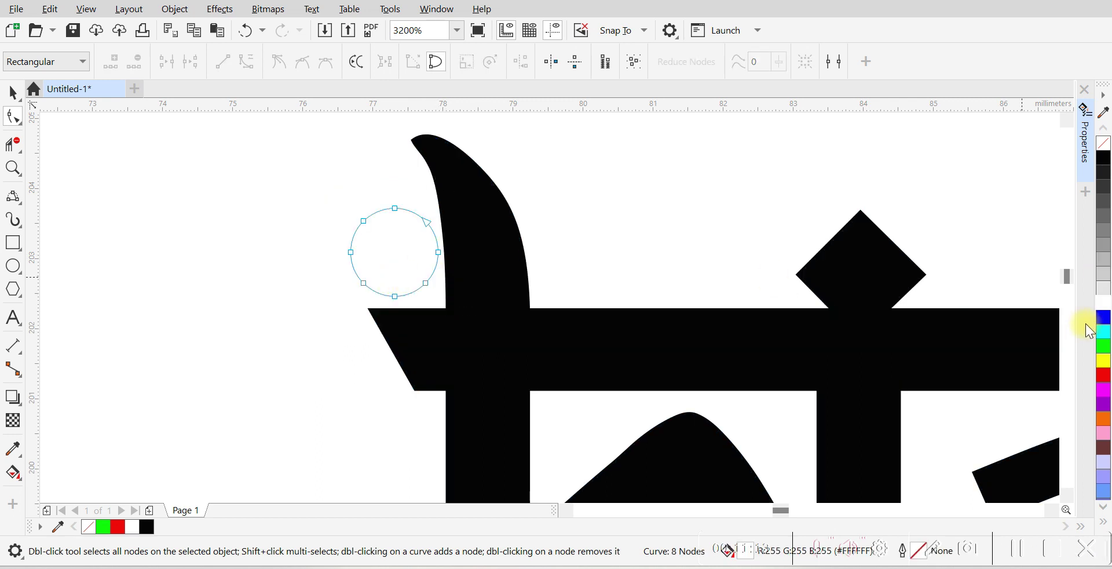
pyautogui.rightClick(1105, 160)
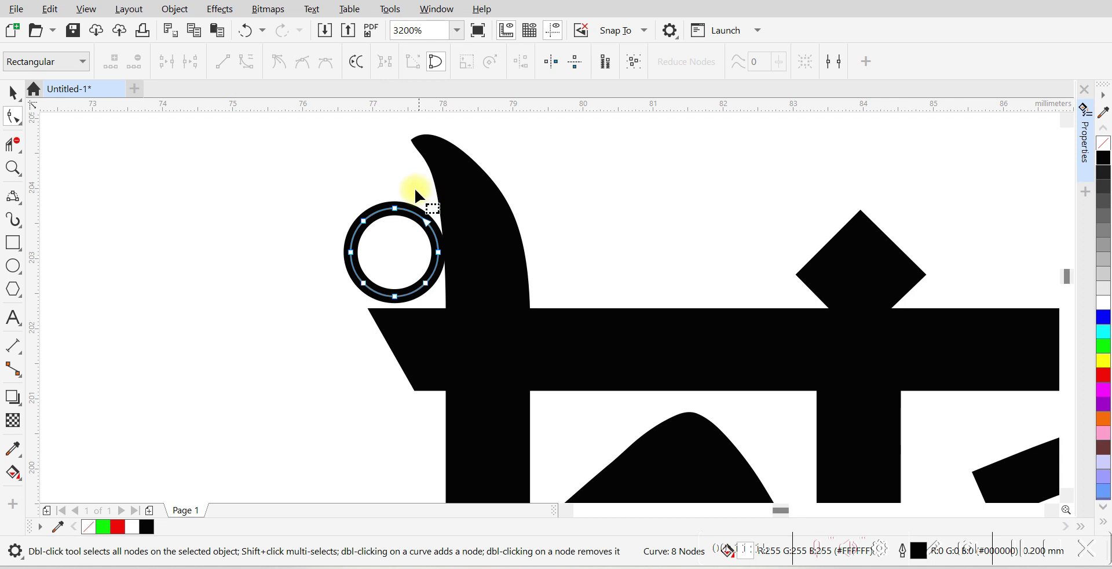
pyautogui.click(440, 187)
pyautogui.rightClick(1104, 172)
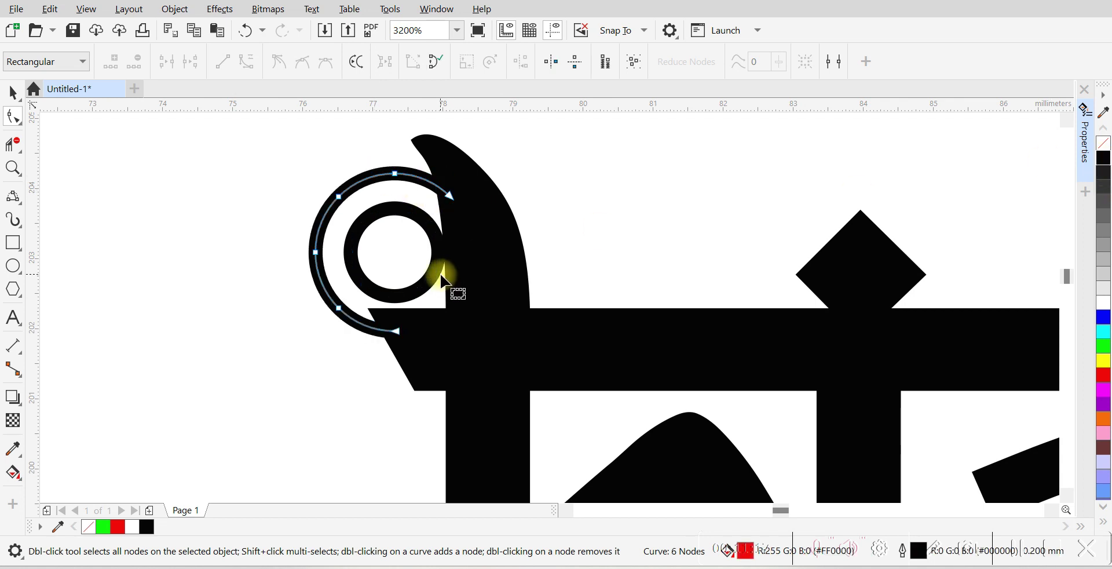
# Step: Add nodes to the word's outline where the arc meets the header line's slanted end and the k's stem
pyautogui.click(464, 246)
pyautogui.click(438, 190)
pyautogui.click(443, 316)
pyautogui.scroll(2, 385, 330)
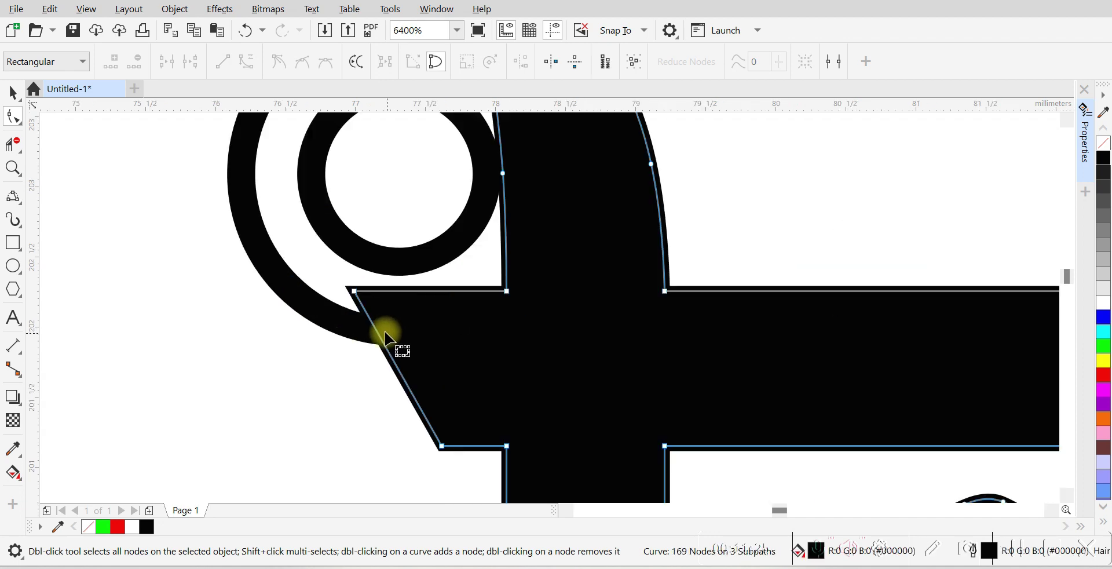
pyautogui.doubleClick(373, 326)
pyautogui.scroll(-2, 427, 319)
pyautogui.doubleClick(459, 168)
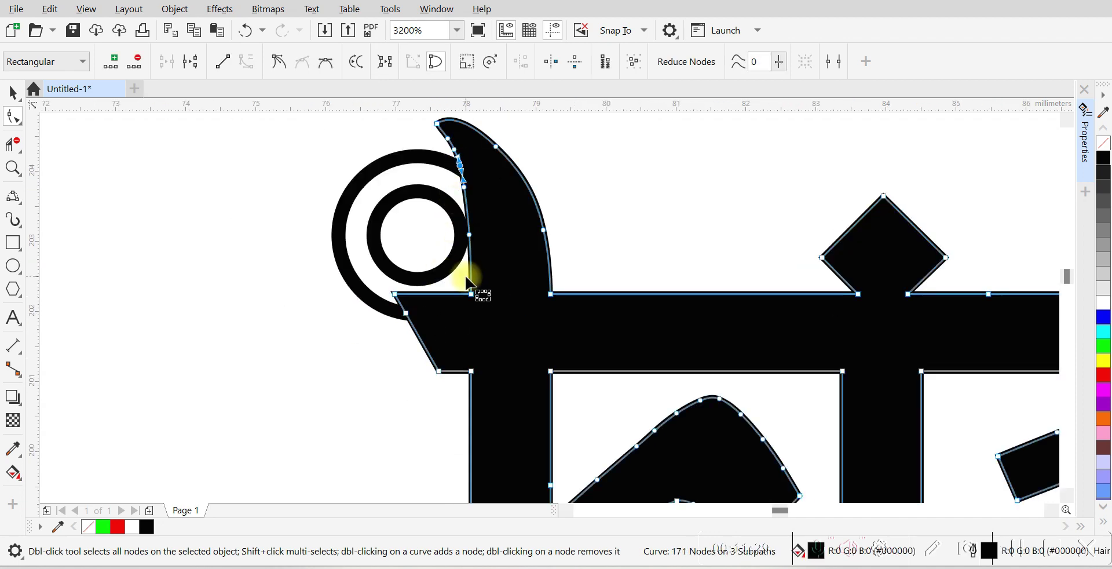
# Step: Delete the outline's nodes between the two arc crossings to leave it open there, and add the outer arc to the selection
pyautogui.doubleClick(470, 294)
pyautogui.doubleClick(470, 236)
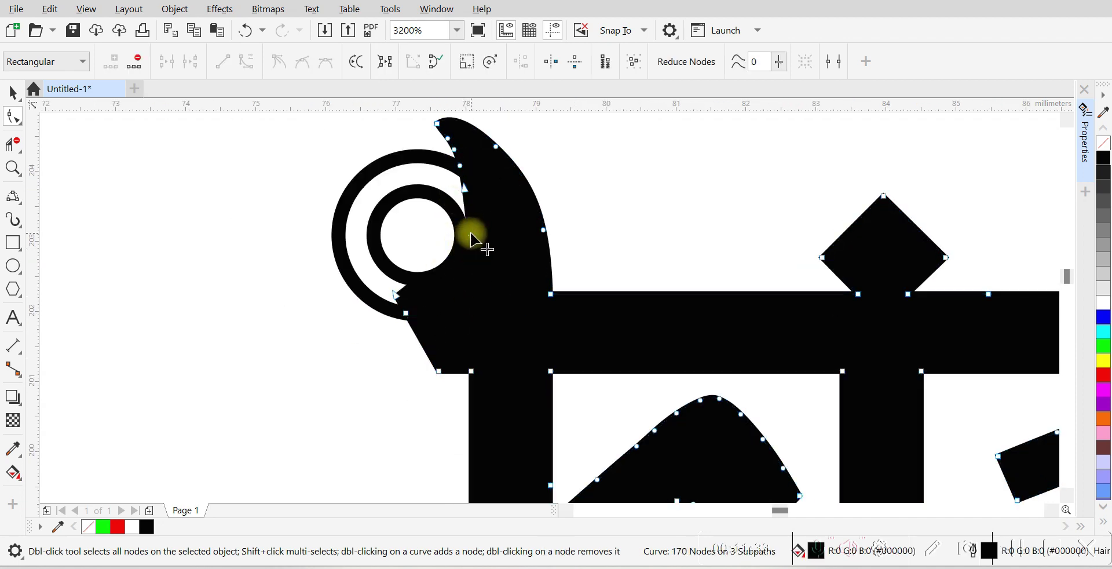
pyautogui.doubleClick(467, 188)
pyautogui.keyDown('shift'); pyautogui.click(382, 305); pyautogui.keyUp('shift')
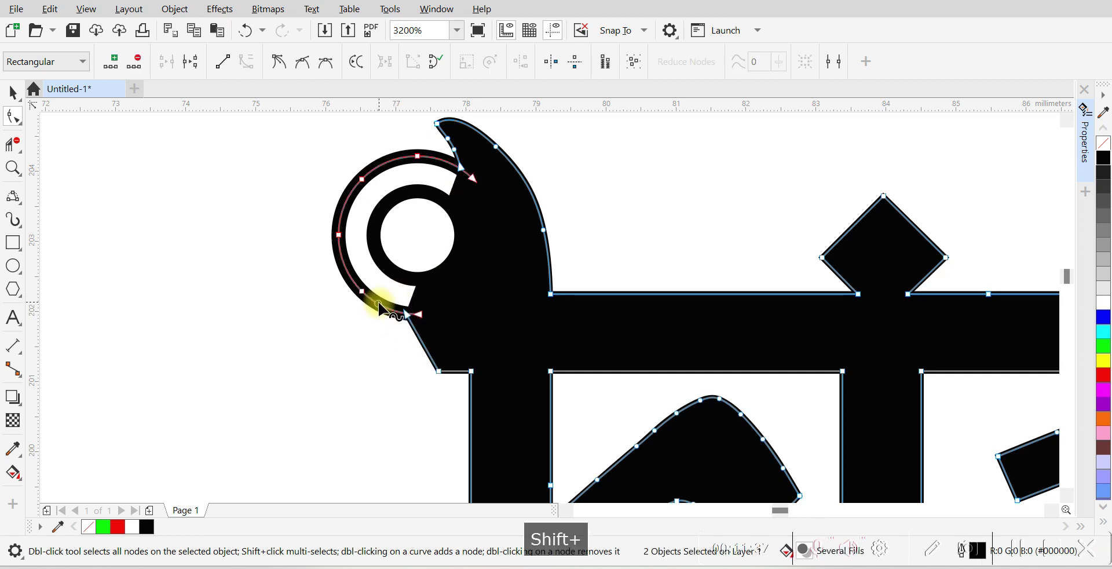
# Step: Combine the outer arc with the word's outline and join their open ends at both crossings to close the shape
pyautogui.hotkey('ctrl', 'l')
pyautogui.click(412, 313)
pyautogui.press('j')
pyautogui.moveTo(490, 207); pyautogui.dragTo(444, 162)
pyautogui.press('j')
pyautogui.scroll(1, 448, 165)
pyautogui.scroll(-2, 449, 162)
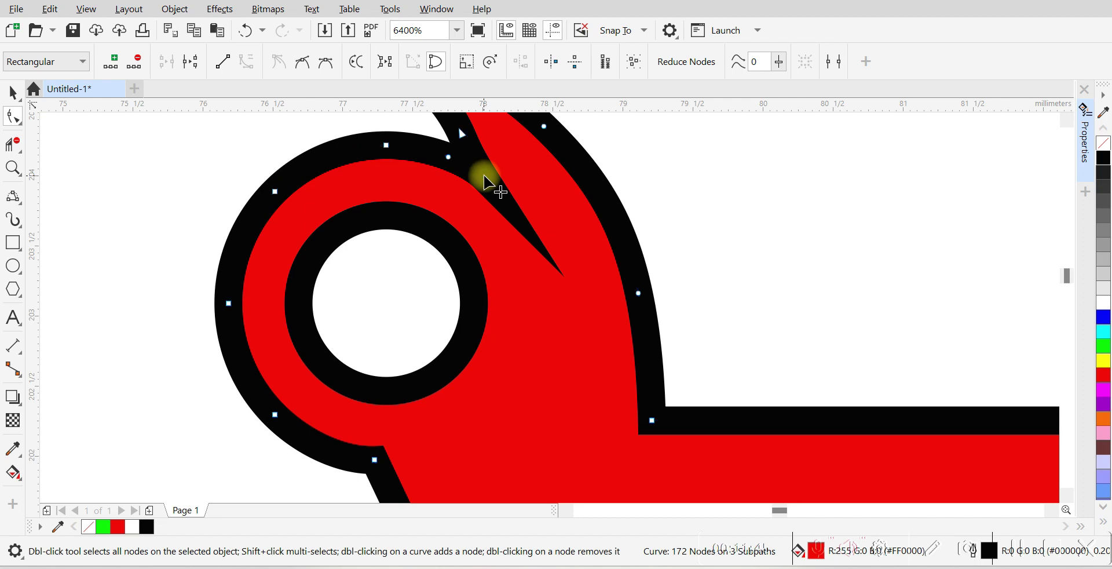
# Step: Create an enlarged concentric copy of the ring's inner circle, about 2.25 mm wide, following the ring's outer edge
pyautogui.click(13, 92)
pyautogui.click(124, 186)
pyautogui.scroll(-2, 382, 283)
pyautogui.scroll(1, 298, 259)
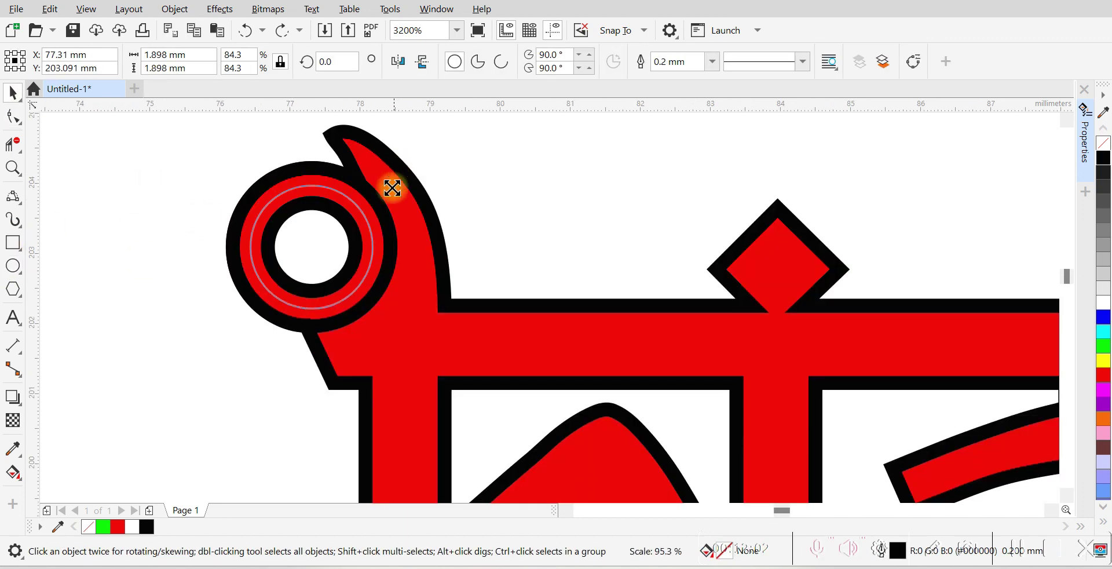
pyautogui.rightClick(398, 200)
pyautogui.moveTo(391, 187); pyautogui.dragTo(395, 202)
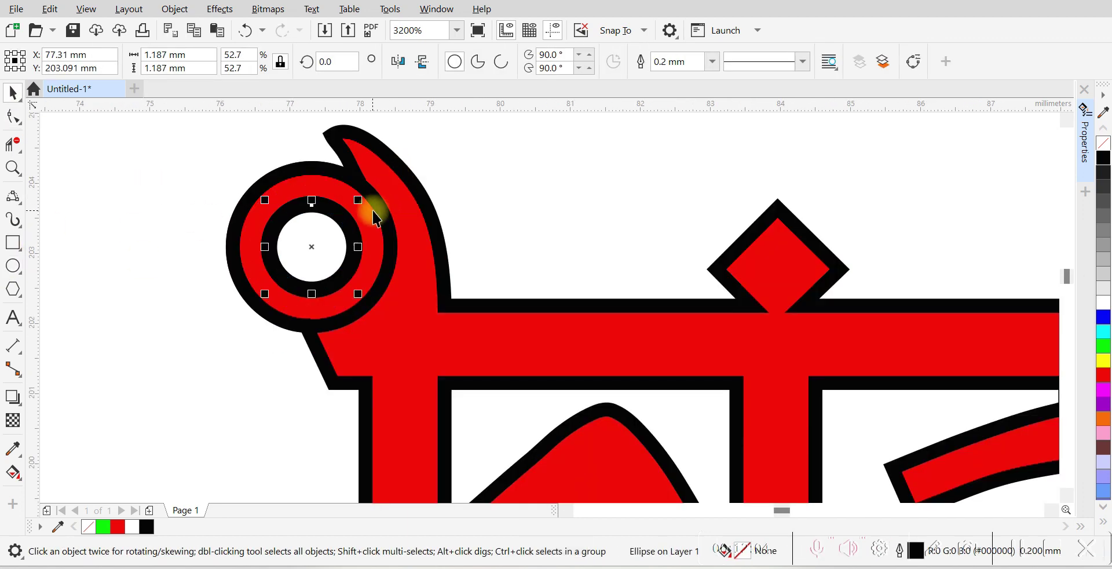
# Step: Copy the two concentric circles to the far end of the header line after the last a, overlapping its corner
pyautogui.keyDown('shift'); pyautogui.click(371, 212); pyautogui.keyUp('shift')
pyautogui.scroll(-2, 288, 270)
pyautogui.moveTo(291, 269); pyautogui.dragTo(725, 269)
pyautogui.scroll(2, 730, 261)
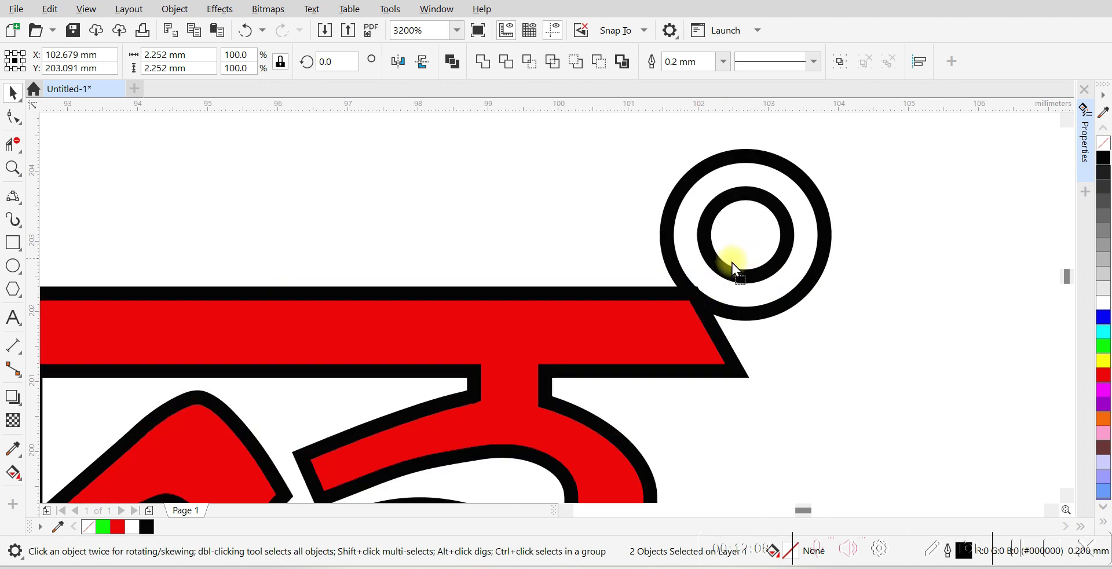
pyautogui.click(745, 313)
pyautogui.click(704, 310)
# Step: Convert the copied outer circle to curves, break it where it meets the header line, and delete the overlapping part
pyautogui.hotkey('ctrl', 'q')
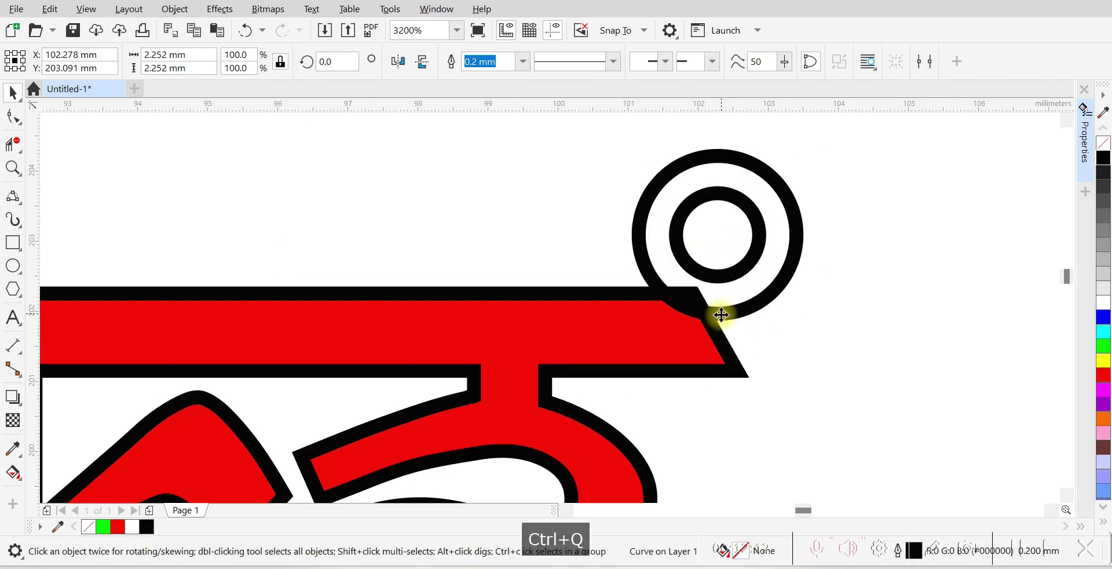
pyautogui.press('F10')
pyautogui.doubleClick(662, 291)
pyautogui.click(193, 62)
pyautogui.press('Delete')
# Step: Open the word's outline at the header line's end by adding nodes at the arc crossings and removing the corner between them
pyautogui.click(692, 305)
pyautogui.doubleClick(706, 316)
pyautogui.doubleClick(661, 293)
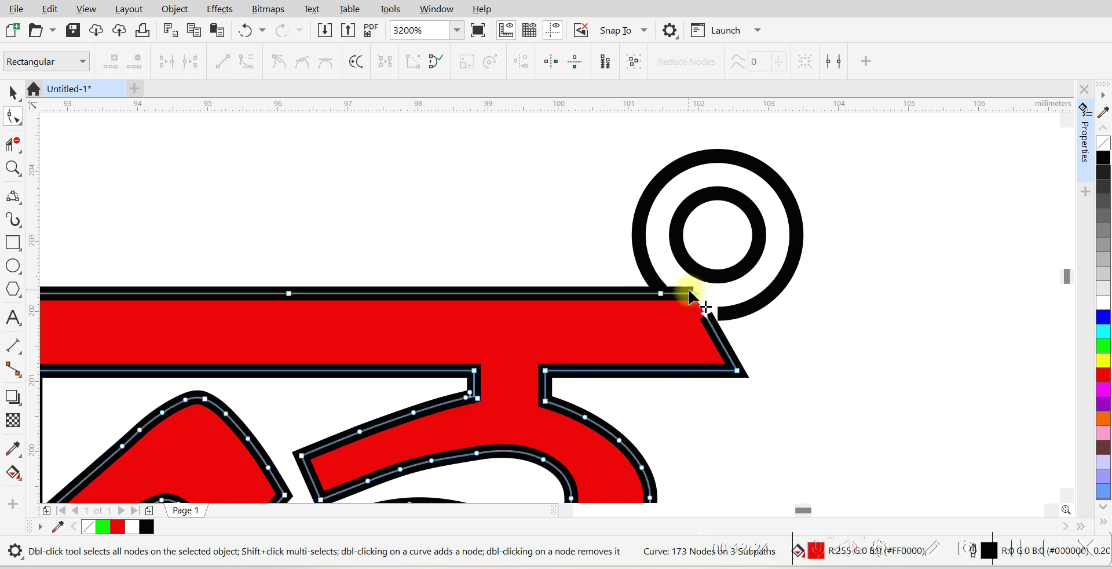
pyautogui.doubleClick(694, 294)
# Step: Combine the second outer arc with the word's outline and join their open ends
pyautogui.keyDown('shift'); pyautogui.click(728, 308); pyautogui.keyUp('shift')
pyautogui.hotkey('ctrl', 'l')
pyautogui.moveTo(672, 295); pyautogui.dragTo(638, 265)
pyautogui.press('j')
pyautogui.press('j')
# Step: Soften both junctions of the second ring by adding nodes on either side and deleting the sharp corner nodes
pyautogui.doubleClick(647, 267)
pyautogui.doubleClick(634, 292)
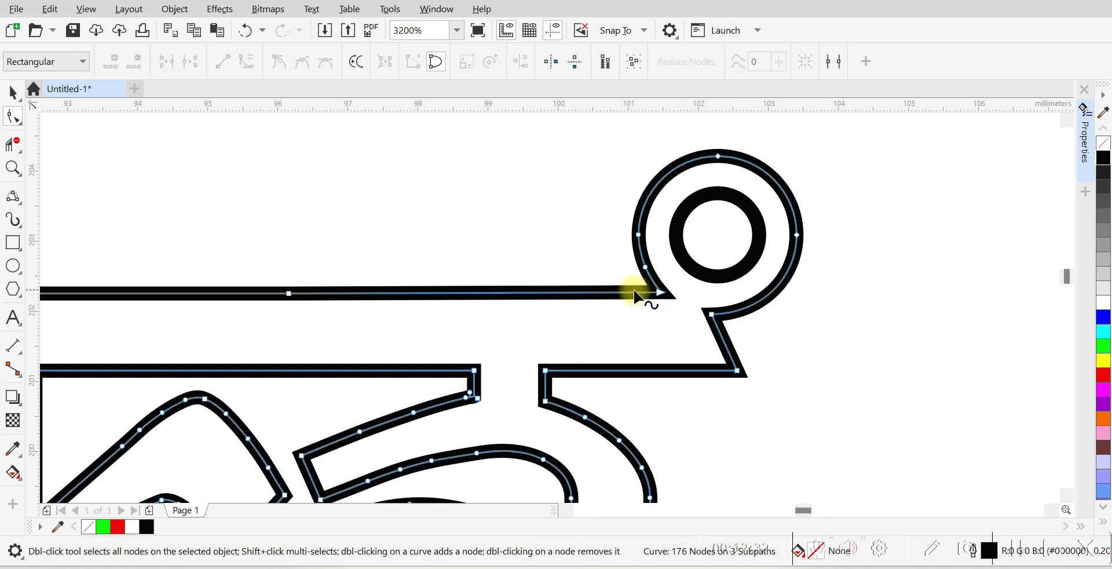
pyautogui.doubleClick(660, 292)
pyautogui.doubleClick(731, 312)
pyautogui.doubleClick(717, 325)
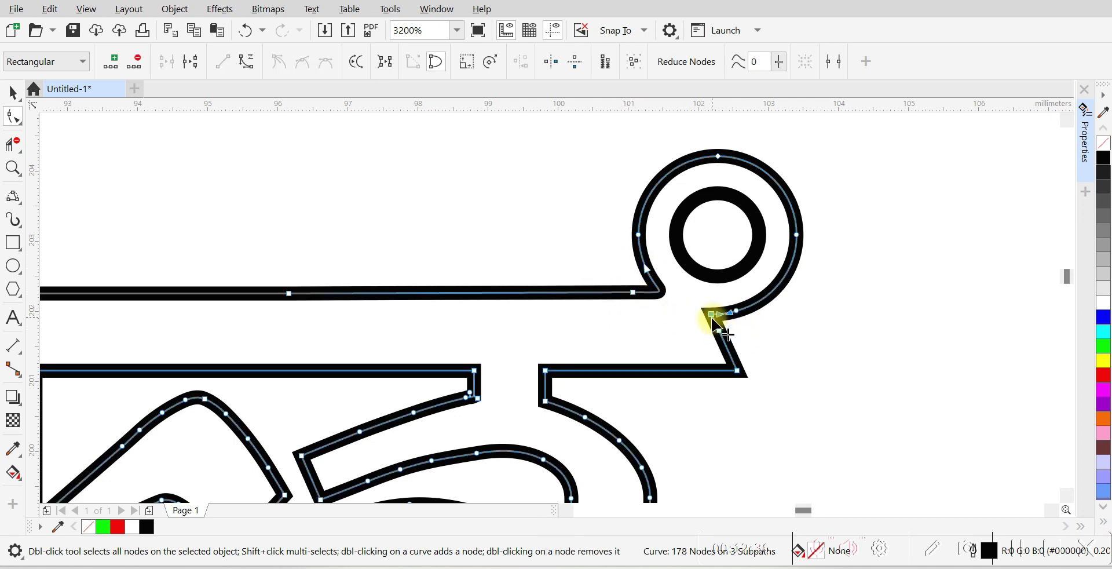
pyautogui.doubleClick(711, 314)
# Step: Combine the word's outline and the rings' inner circles into one curve and fill it black
pyautogui.scroll(-2, 802, 309)
pyautogui.click(16, 91)
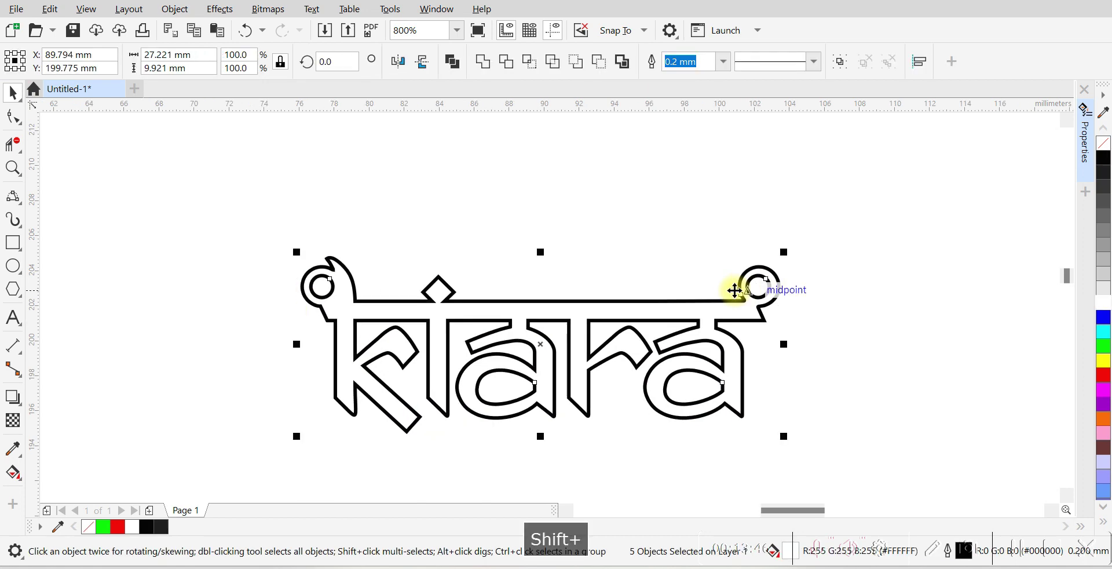
pyautogui.click(452, 63)
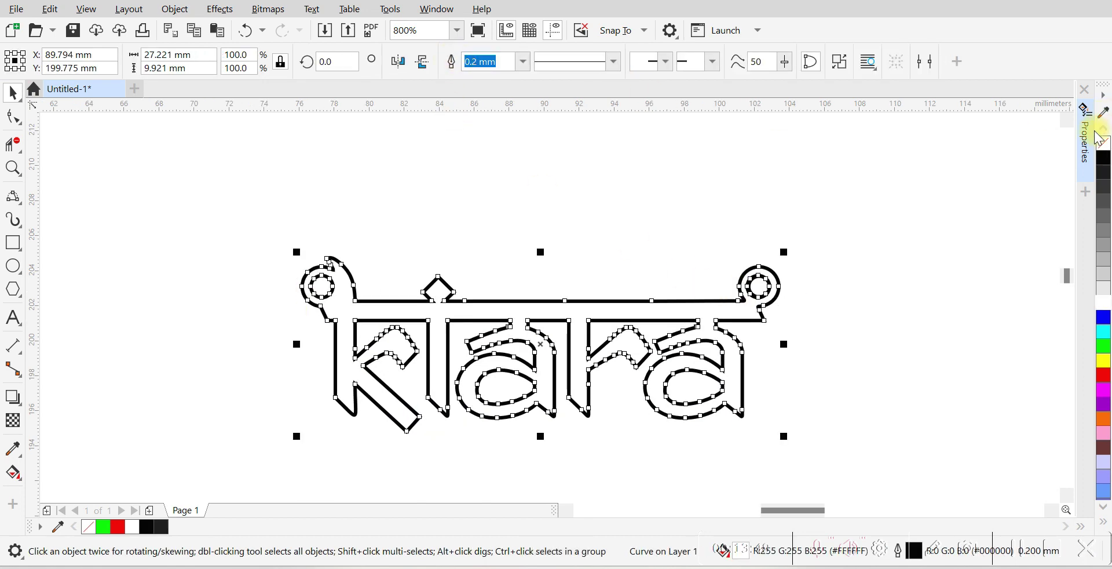
pyautogui.click(1104, 159)
pyautogui.click(693, 248)
pyautogui.scroll(-1, 693, 248)
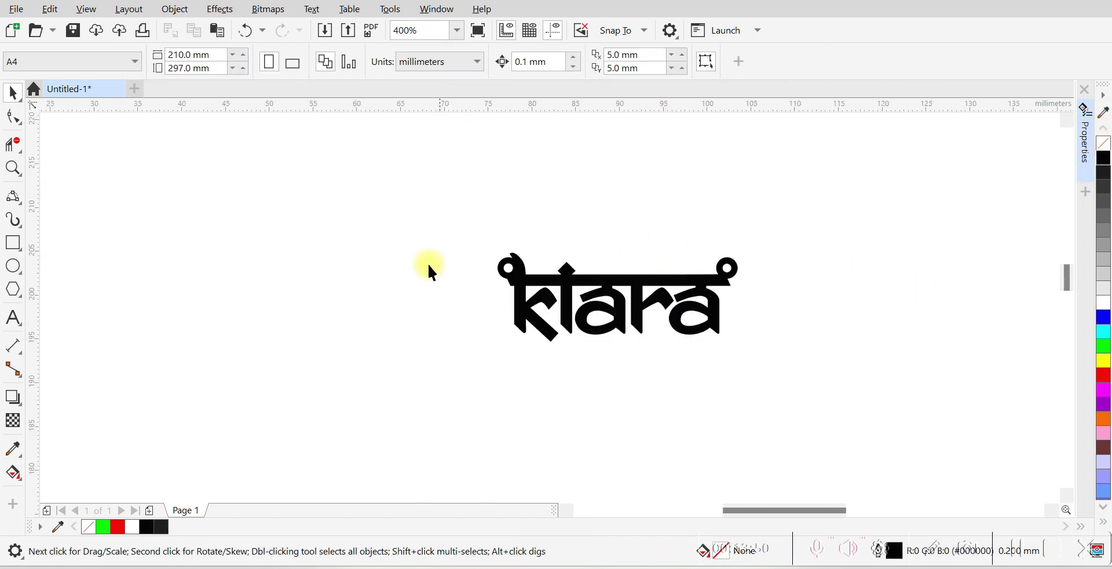
pyautogui.moveTo(859, 423); pyautogui.dragTo(858, 423)
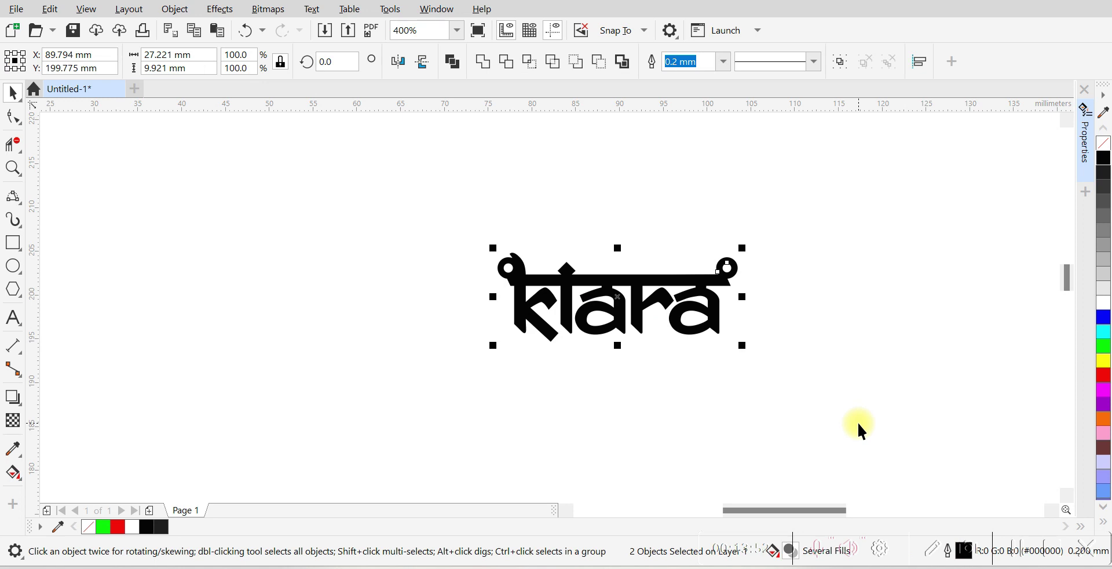
pyautogui.scroll(-1, 653, 230)
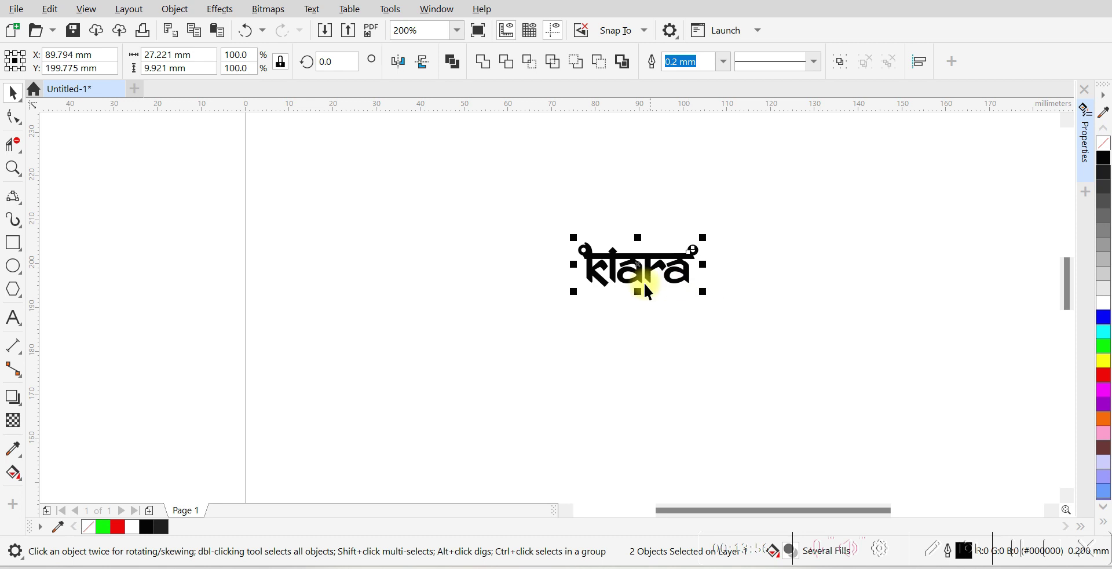
pyautogui.scroll(1, 635, 269)
pyautogui.click(676, 353)
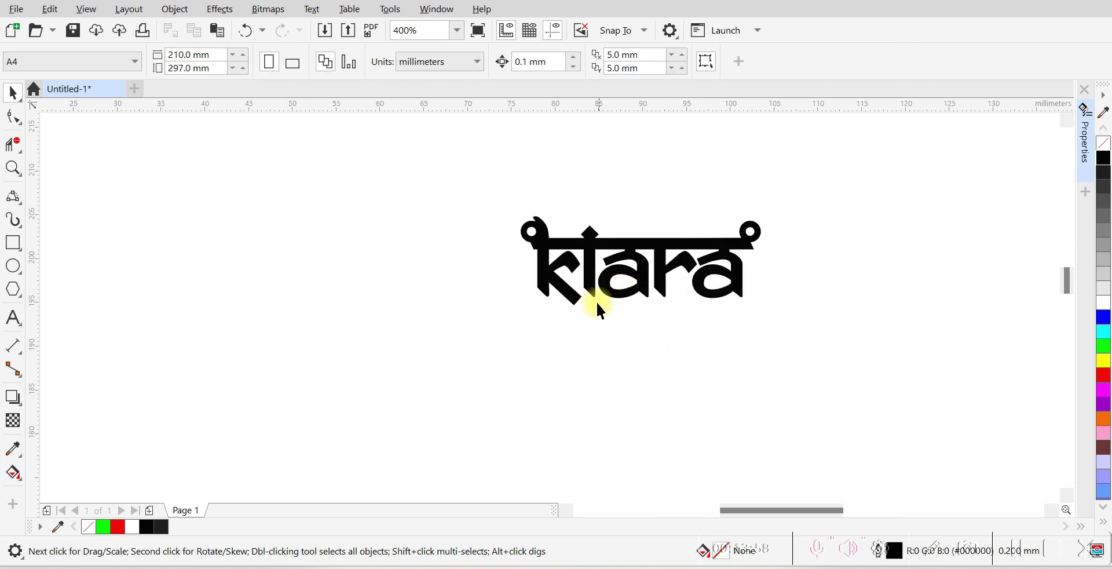
# Step: Dimension the name's overall width across the rings and its letter height, with the height text above the dimension line
pyautogui.press('space')
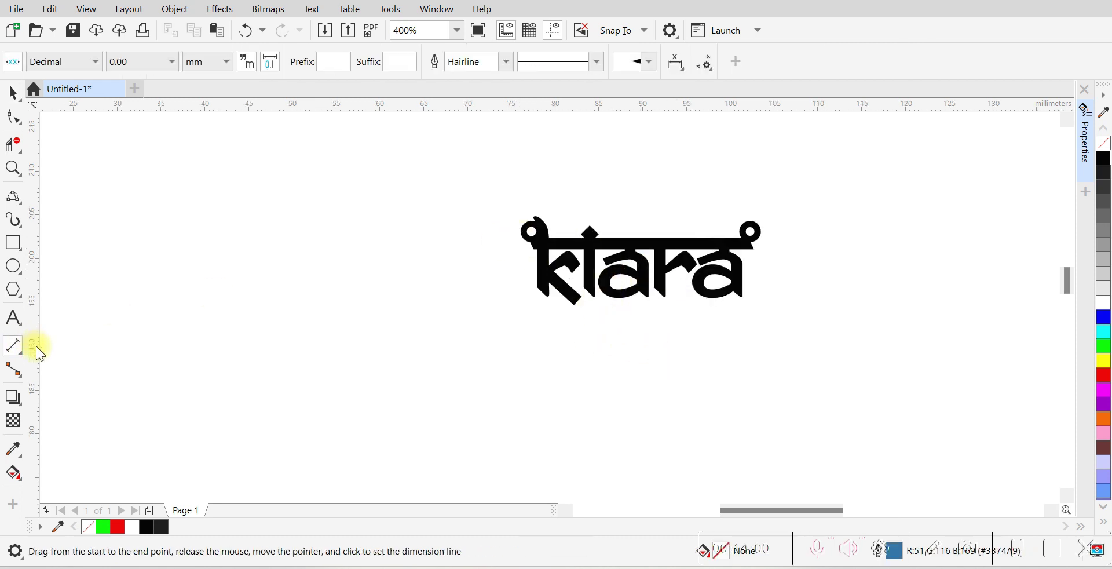
pyautogui.moveTo(519, 233); pyautogui.dragTo(759, 250)
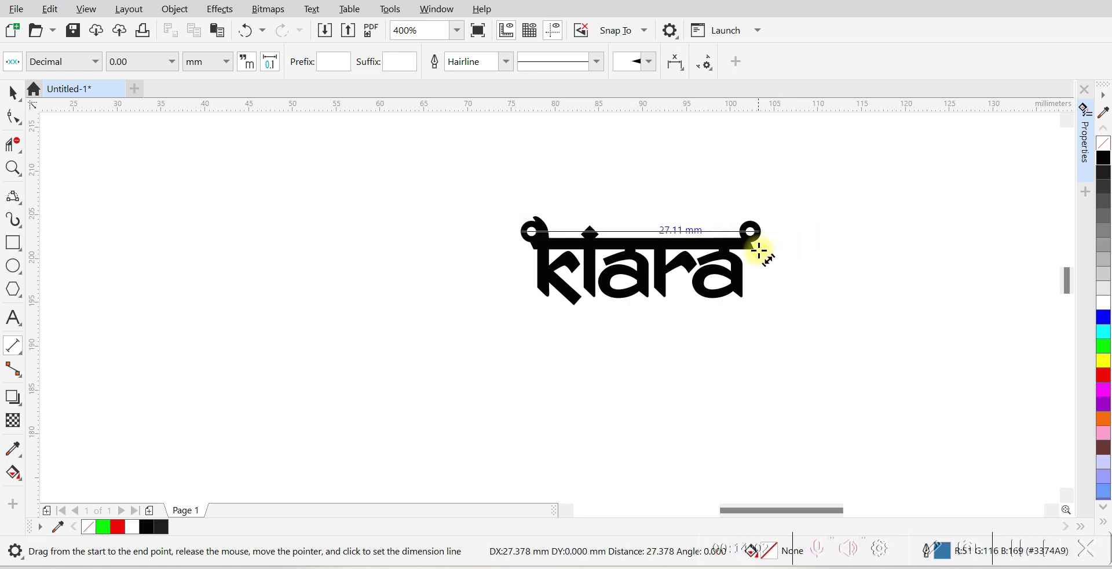
pyautogui.click(732, 138)
pyautogui.moveTo(649, 236); pyautogui.dragTo(651, 298)
pyautogui.click(926, 360)
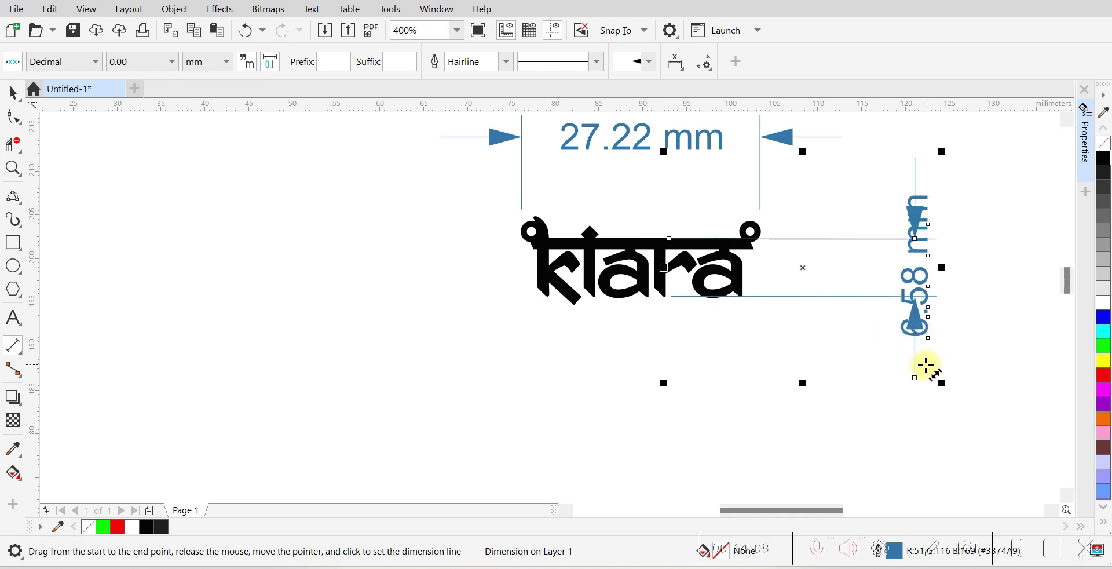
pyautogui.click(675, 62)
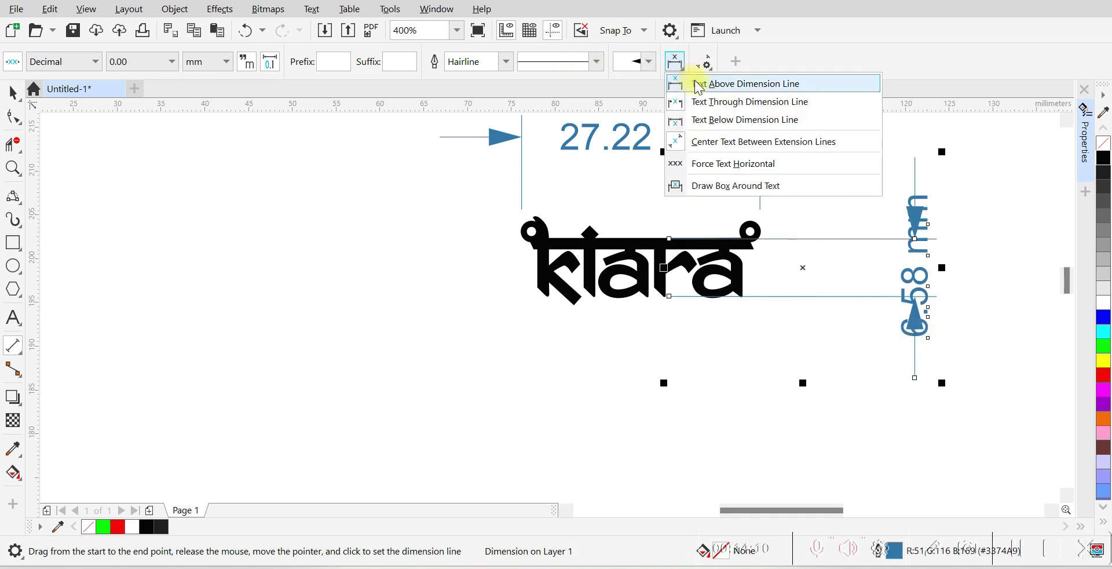
pyautogui.click(698, 82)
# Step: Delete the width and height dimensions from the name
pyautogui.click(13, 93)
pyautogui.press('BackSpace')
pyautogui.click(688, 141)
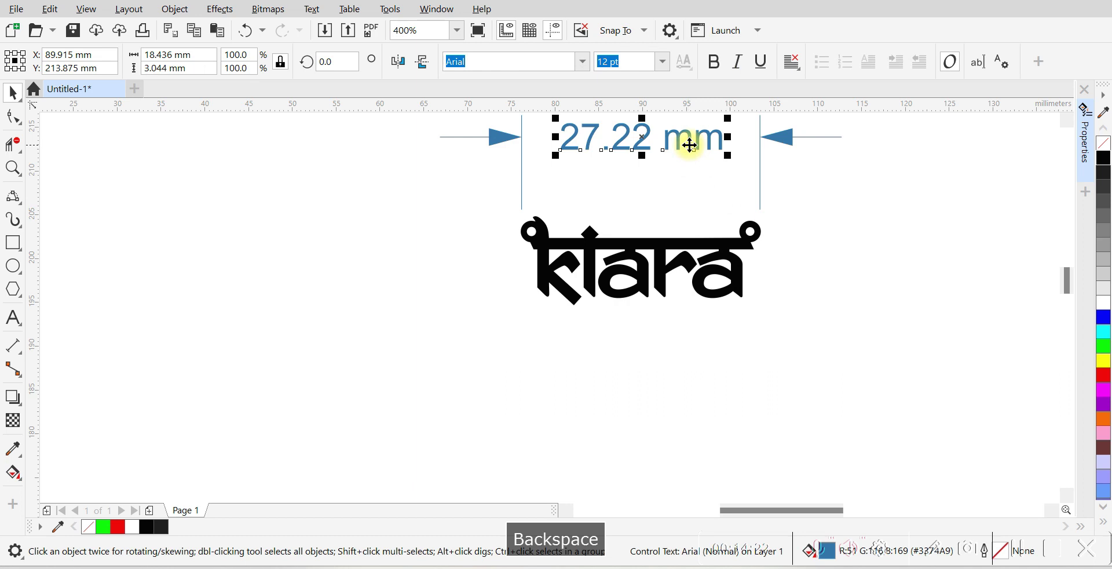
pyautogui.press('Delete')
# Step: Move the finished name up and to the left to free the working area
pyautogui.scroll(-1, 525, 226)
pyautogui.click(584, 254)
pyautogui.moveTo(583, 253); pyautogui.dragTo(347, 183)
pyautogui.click(485, 296)
# Step: Write a second first name as artistic text and move it to the empty area on the right
pyautogui.click(13, 318)
pyautogui.click(607, 320)
pyautogui.press('capslock')
pyautogui.write('A')
pyautogui.press('capslock')
pyautogui.write('nushka')
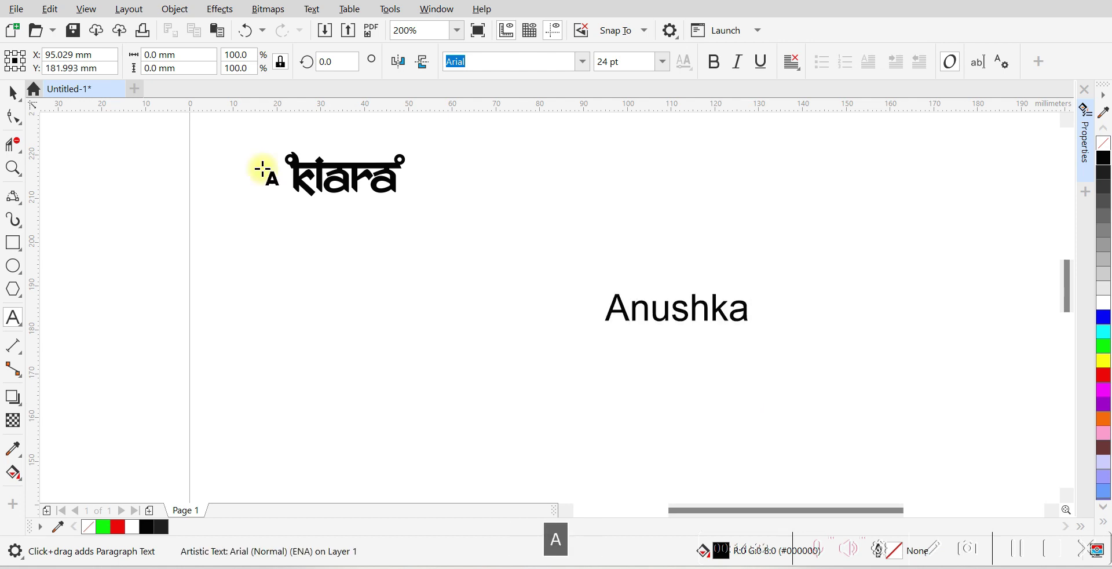
pyautogui.click(11, 94)
pyautogui.moveTo(656, 310); pyautogui.dragTo(805, 288)
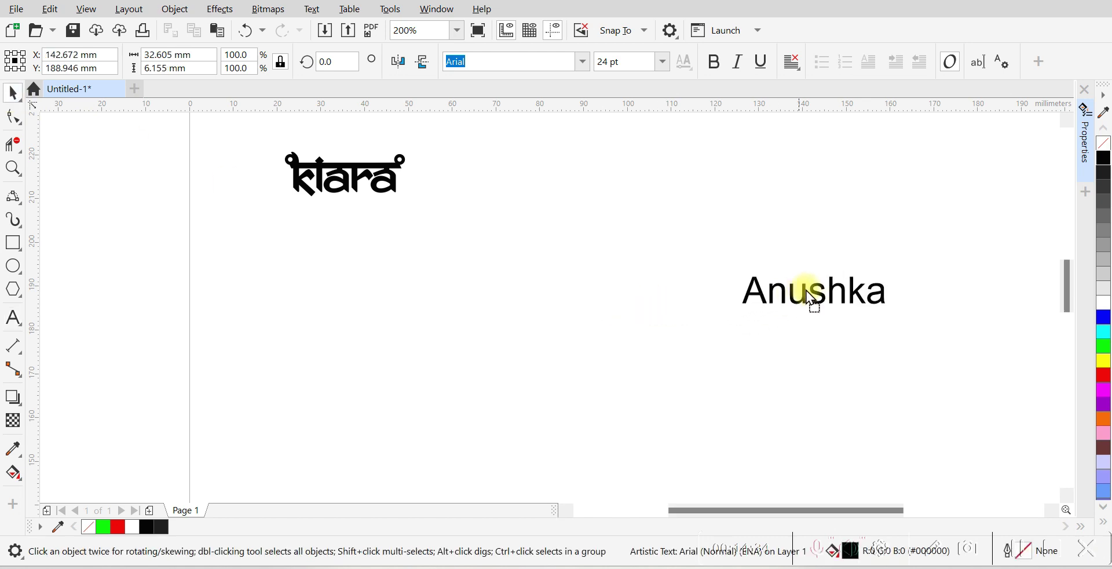
# Step: Set the new name's font to Athletic Outfit
pyautogui.click(578, 63)
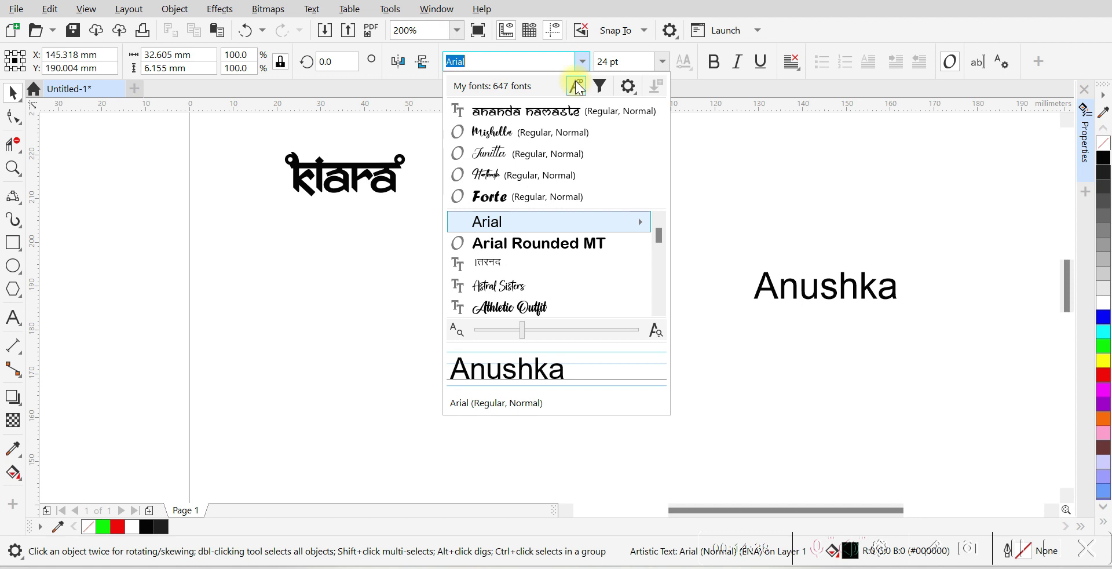
pyautogui.click(481, 61)
pyautogui.write('a')
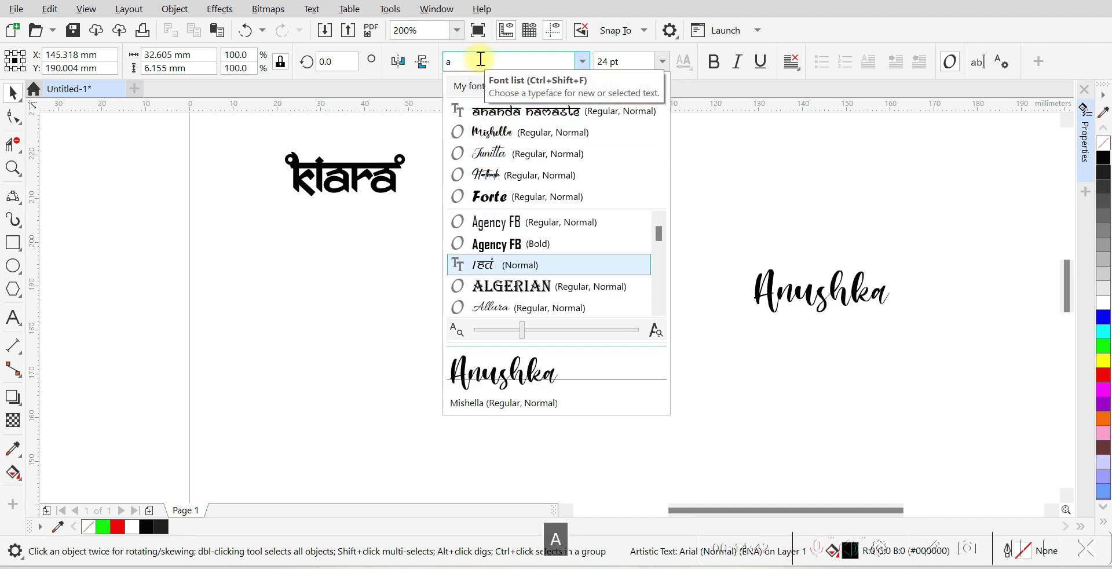
pyautogui.write('th')
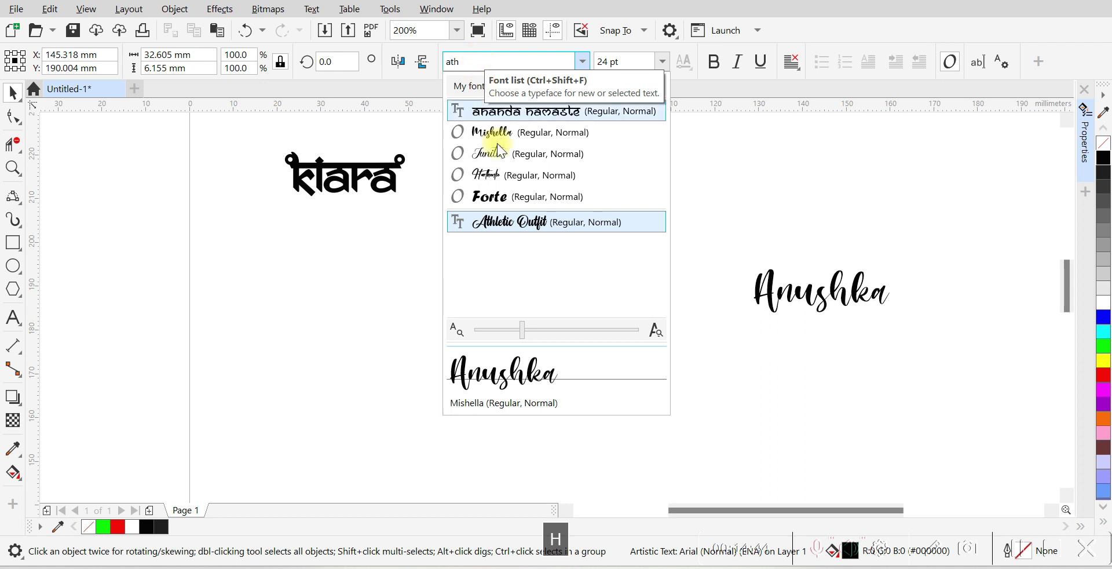
pyautogui.click(517, 221)
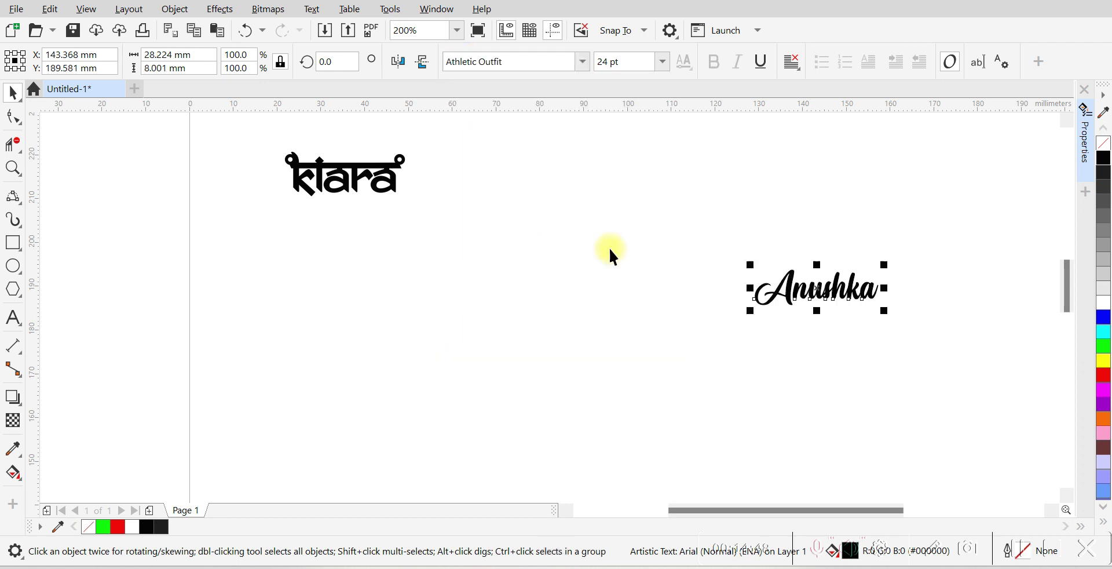
# Step: Move the new script name to the left and slightly up, and select it for editing
pyautogui.moveTo(851, 288); pyautogui.dragTo(614, 241)
pyautogui.scroll(2, 601, 222)
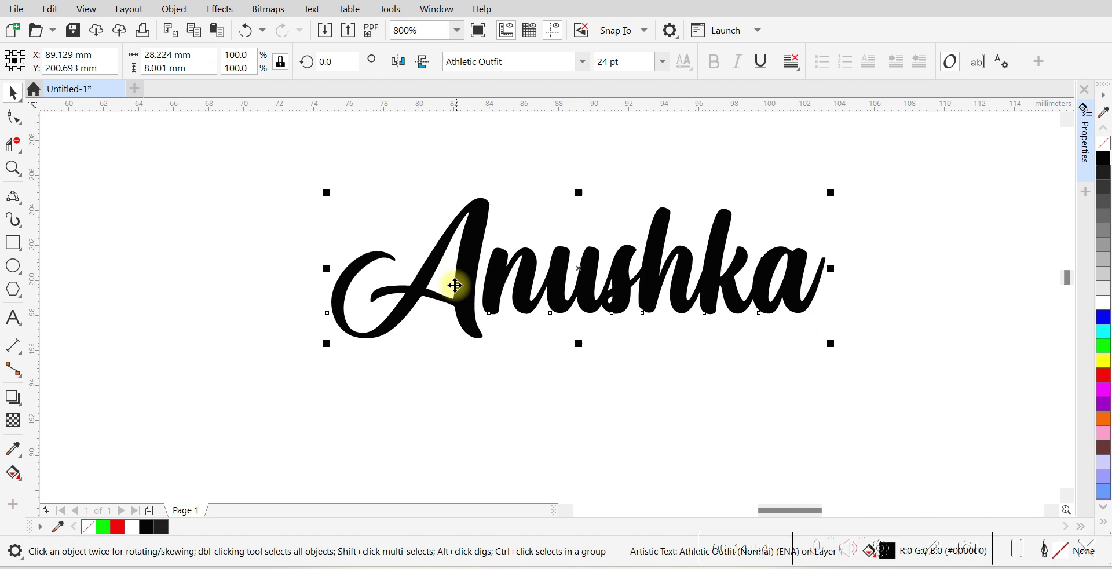
pyautogui.scroll(-1, 605, 291)
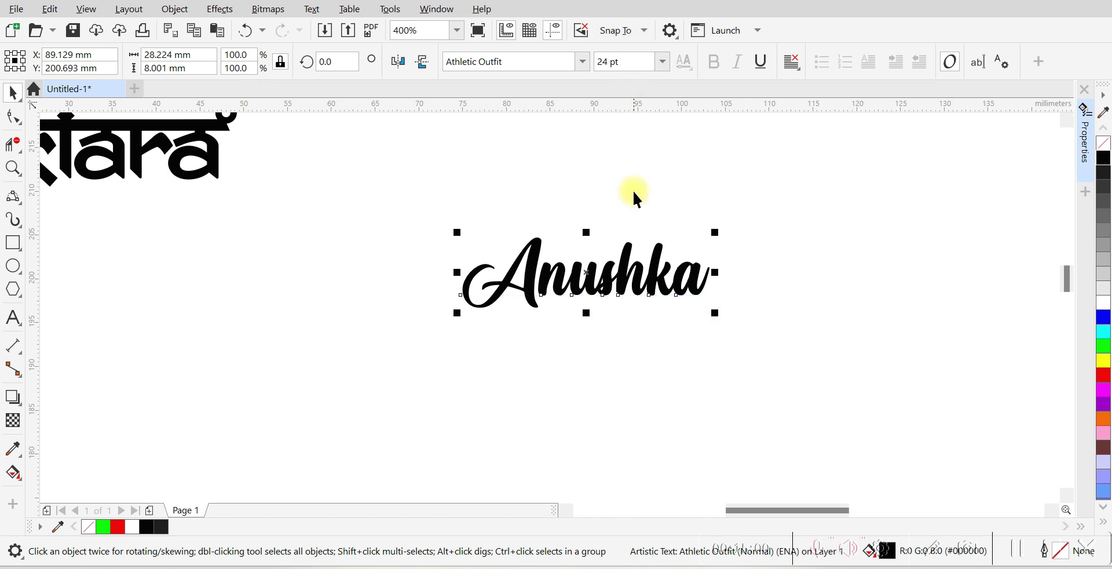
pyautogui.click(634, 261)
pyautogui.scroll(1, 602, 290)
pyautogui.scroll(1, 508, 279)
pyautogui.scroll(-1, 508, 280)
pyautogui.click(763, 229)
pyautogui.click(649, 253)
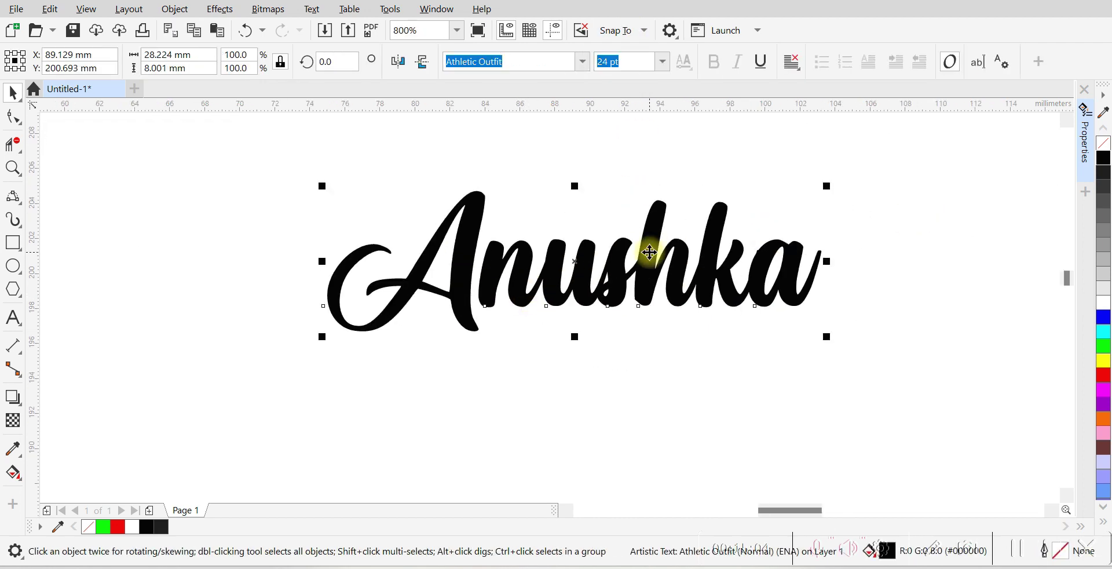
pyautogui.hotkey('ctrl', 'shift', 'q')
pyautogui.click(635, 266)
pyautogui.doubleClick(641, 259)
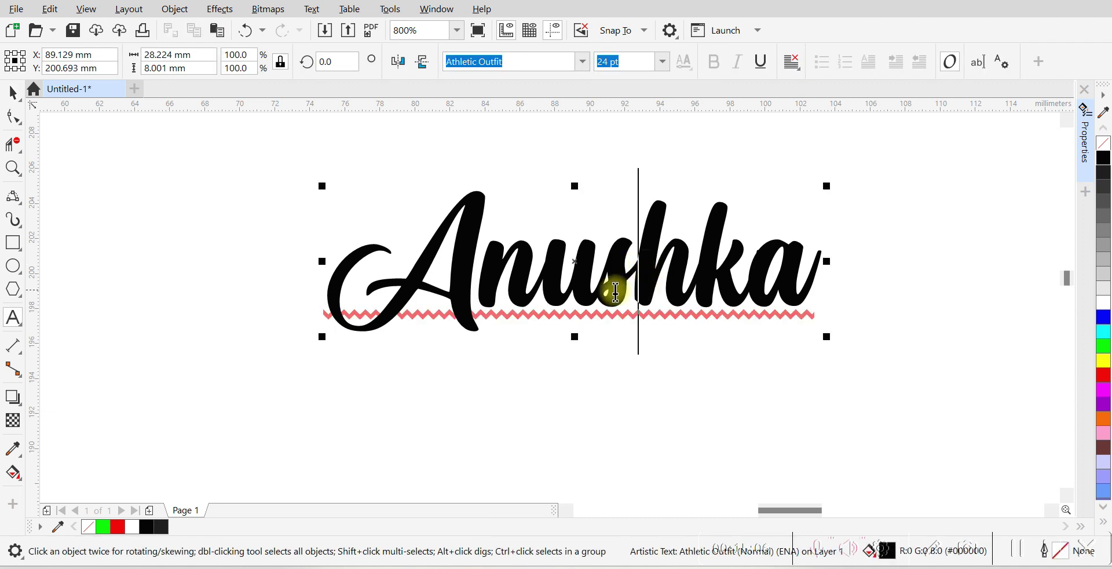
pyautogui.click(13, 93)
pyautogui.click(532, 266)
pyautogui.click(524, 310)
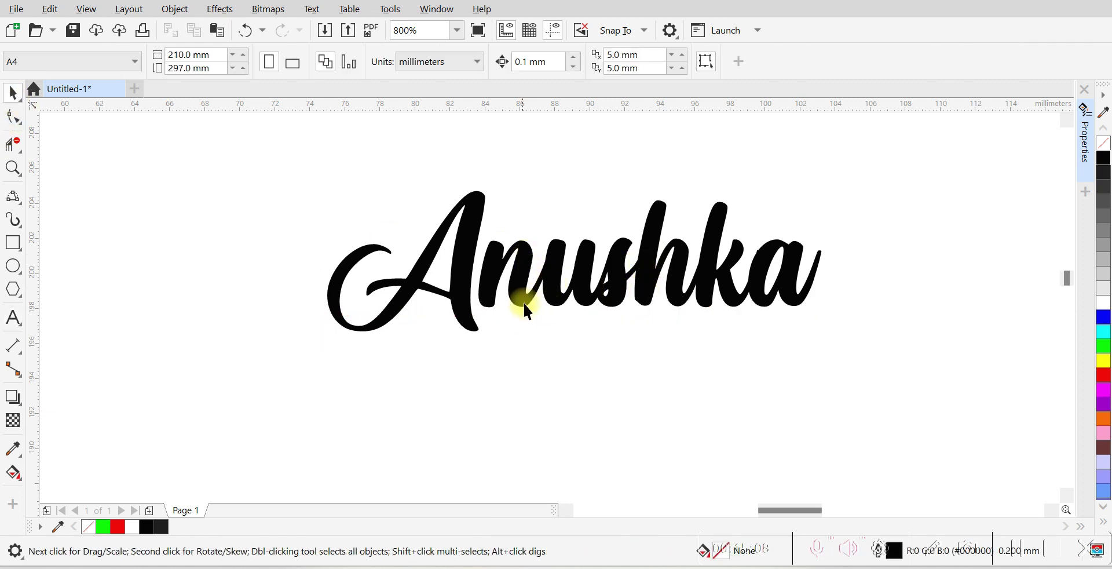
# Step: Convert the script name's text to curves
pyautogui.click(629, 280)
pyautogui.hotkey('ctrl', 'q')
pyautogui.click(626, 279)
pyautogui.click(625, 284)
# Step: Try moving the converted script name downward, and undo the move
pyautogui.click(11, 92)
pyautogui.click(95, 207)
pyautogui.moveTo(558, 279); pyautogui.dragTo(568, 374)
pyautogui.hotkey('ctrl', 'z')
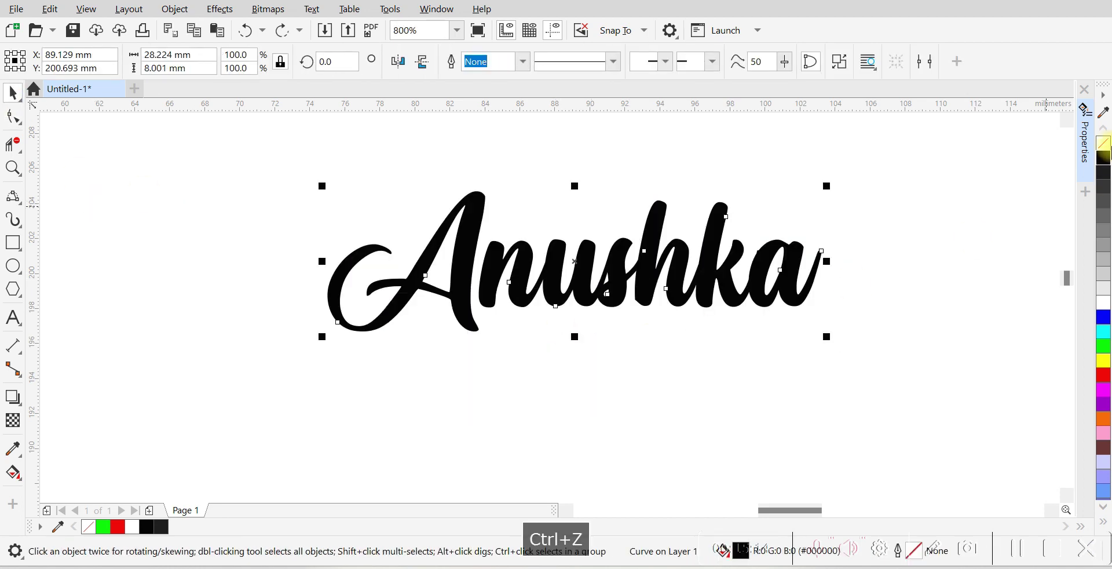
# Step: Give the converted script name a yellow outline and a red fill, and change the fill to black
pyautogui.click(1104, 375)
pyautogui.rightClick(1104, 360)
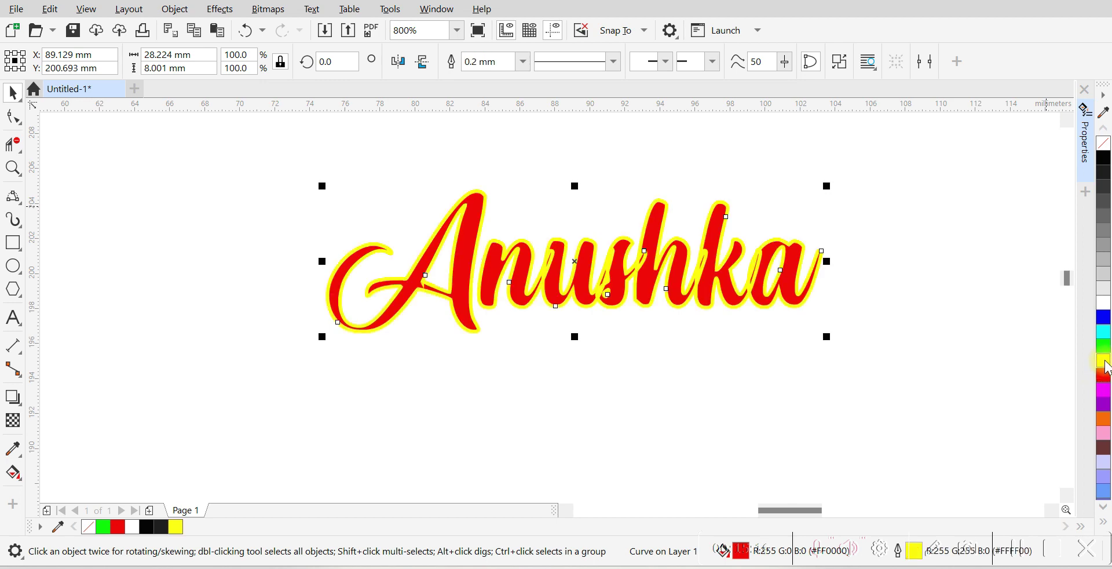
pyautogui.click(585, 254)
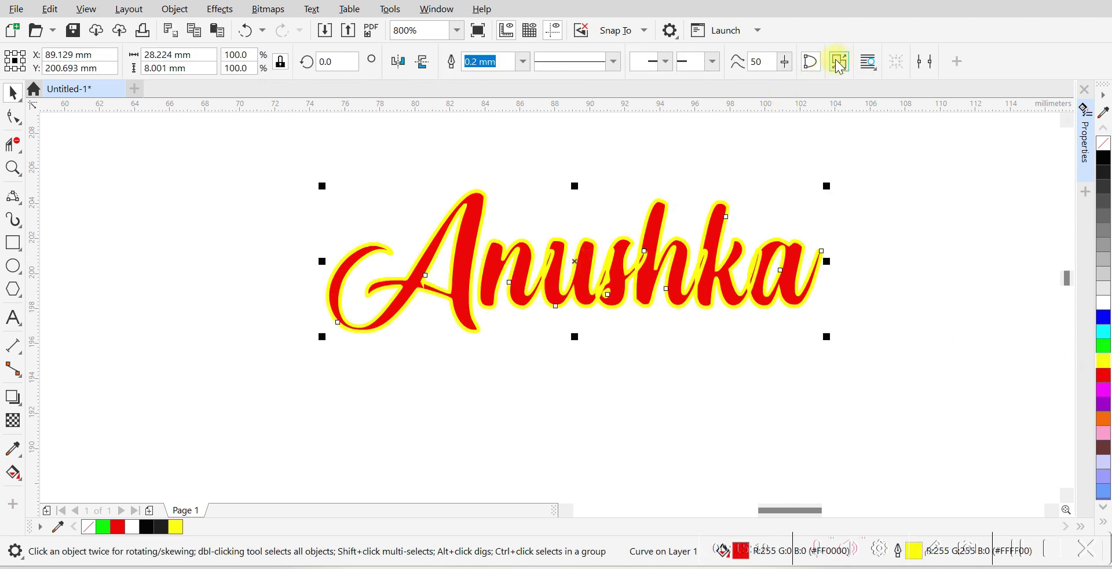
pyautogui.scroll(2, 554, 283)
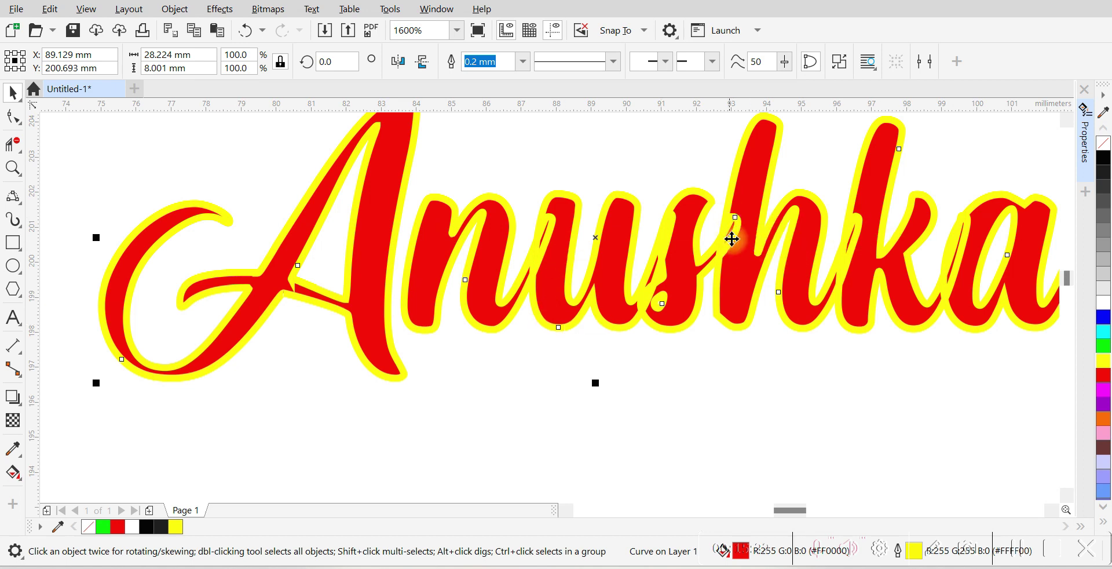
pyautogui.click(1105, 168)
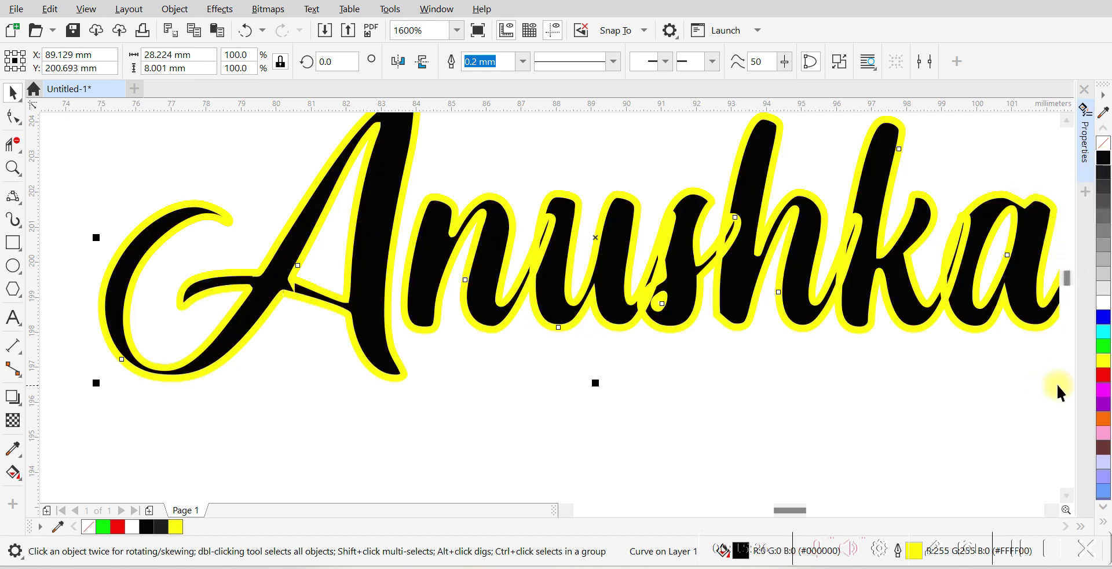
# Step: Change the script name's outline colour to red and set its outline width to Hairline
pyautogui.rightClick(1106, 376)
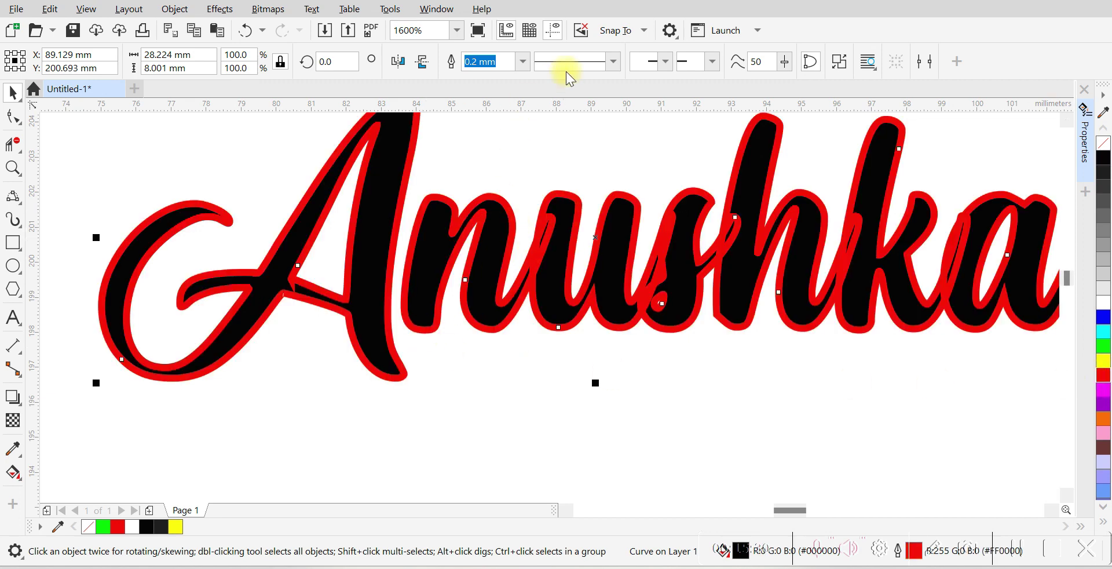
pyautogui.click(522, 61)
pyautogui.click(503, 92)
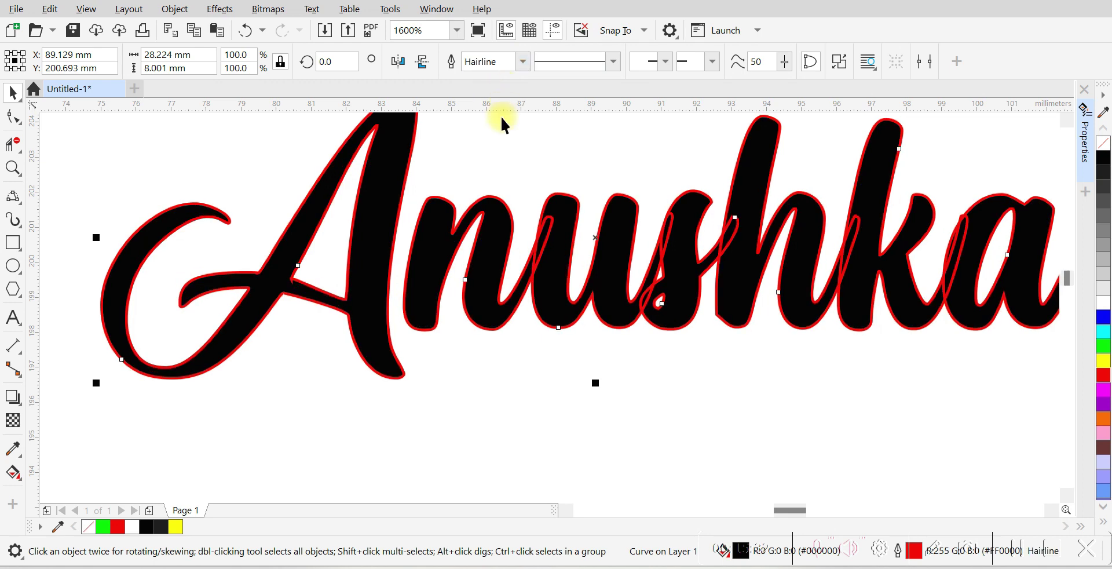
pyautogui.scroll(1, 565, 248)
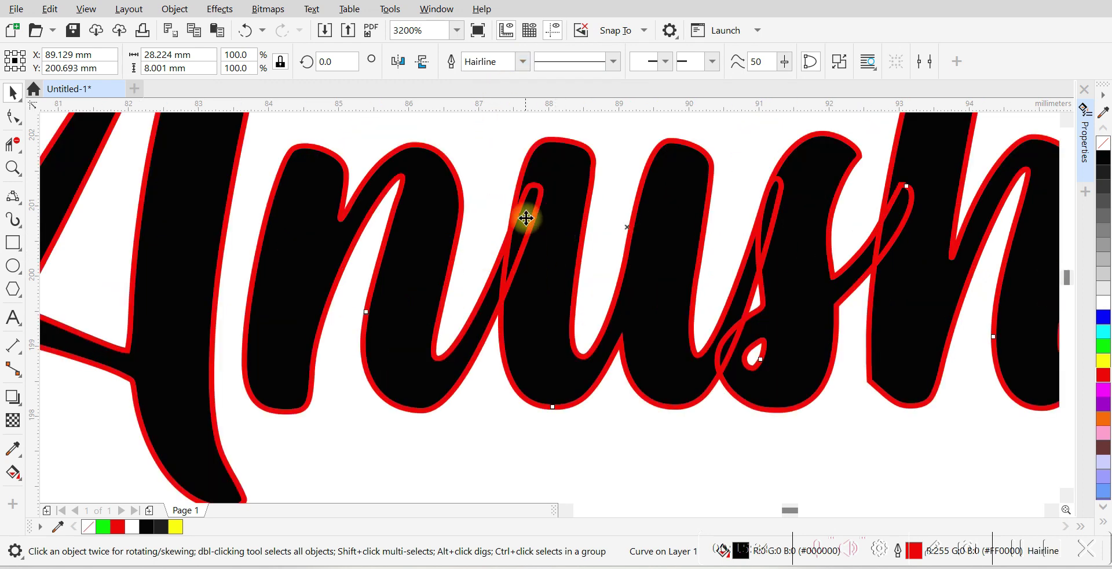
pyautogui.scroll(-1, 522, 235)
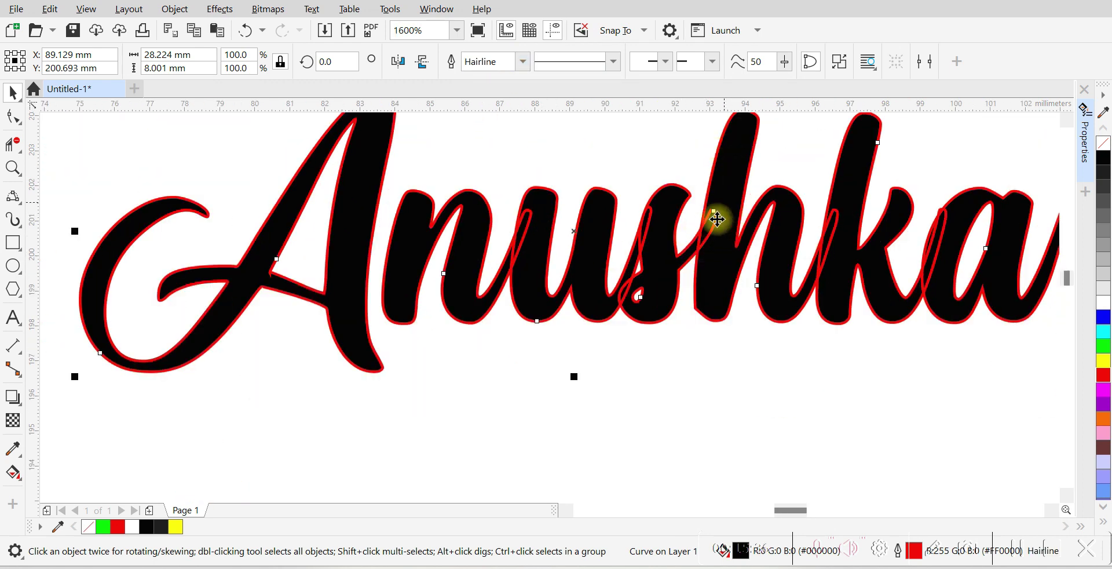
pyautogui.scroll(-1, 734, 290)
pyautogui.click(387, 287)
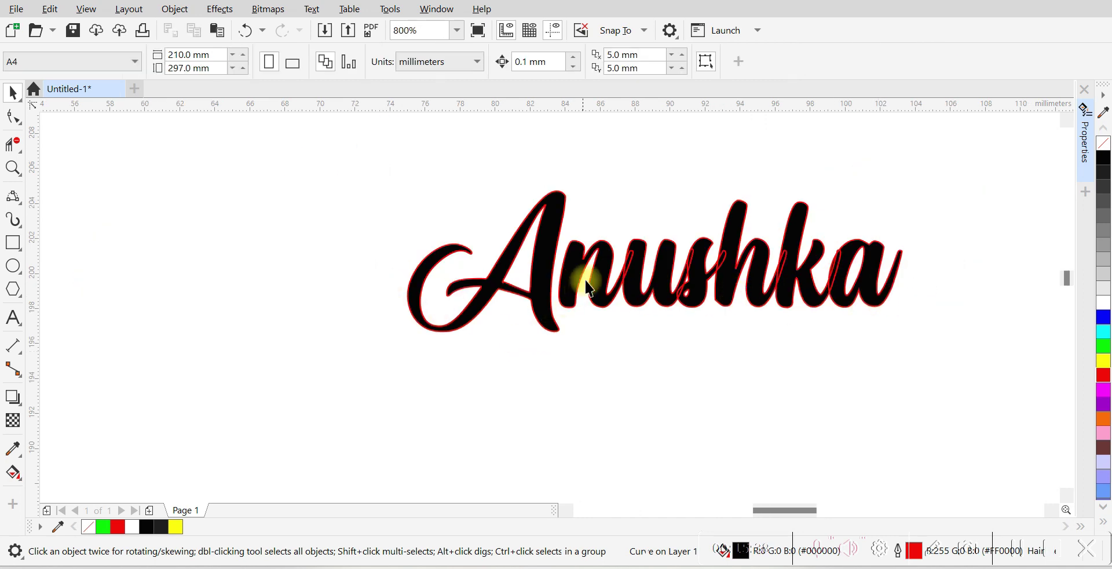
pyautogui.scroll(1, 611, 298)
pyautogui.click(607, 292)
pyautogui.press('space')
pyautogui.moveTo(515, 272); pyautogui.dragTo(548, 272)
pyautogui.click(570, 204)
pyautogui.hotkey('ctrl', 'z')
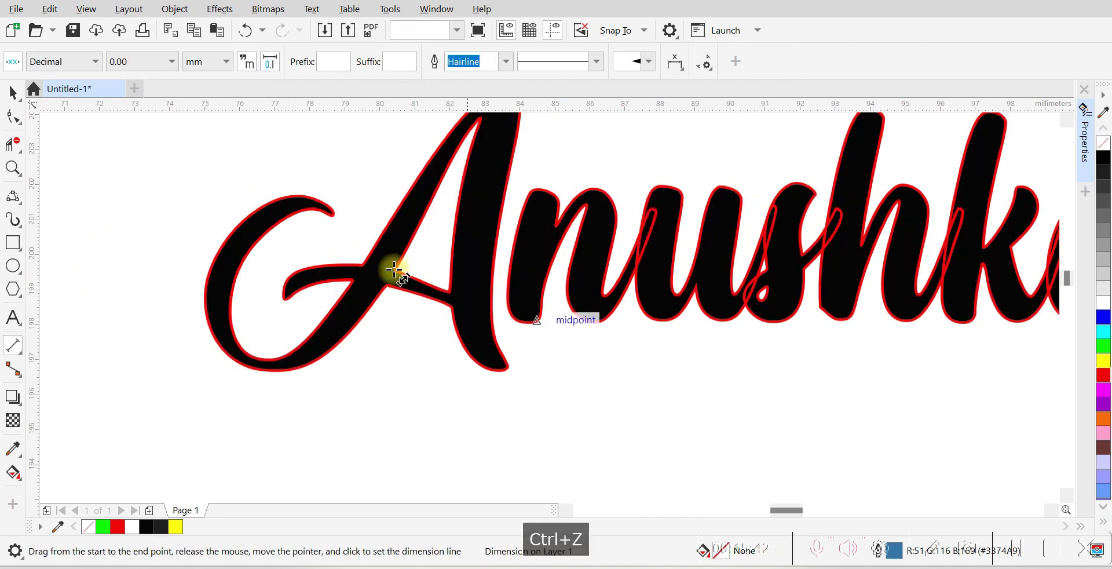
pyautogui.click(13, 92)
pyautogui.scroll(-1, 518, 285)
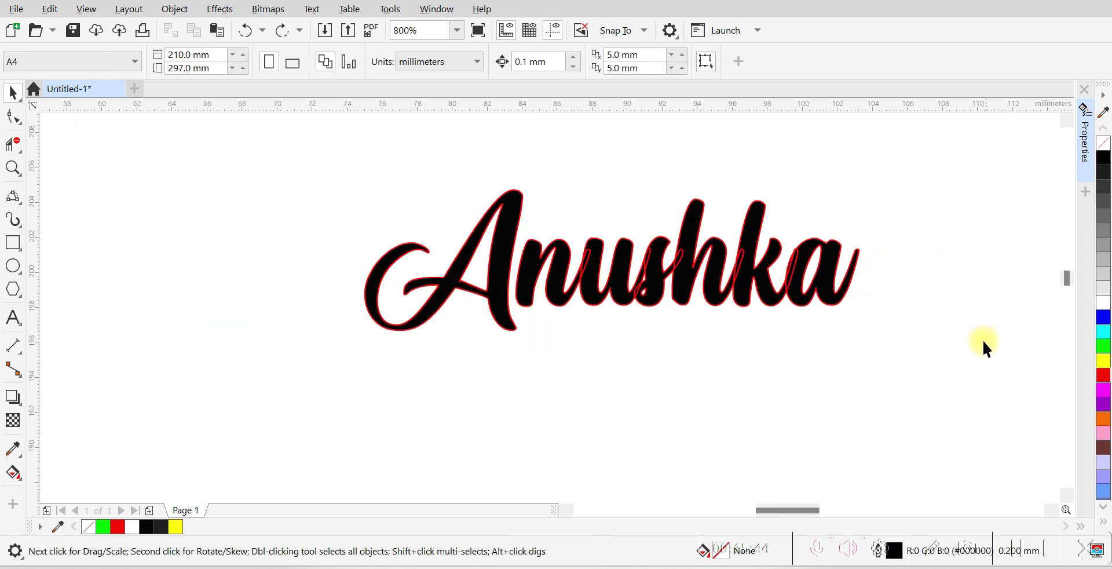
# Step: Break the converted script name apart into separate curves
pyautogui.click(577, 279)
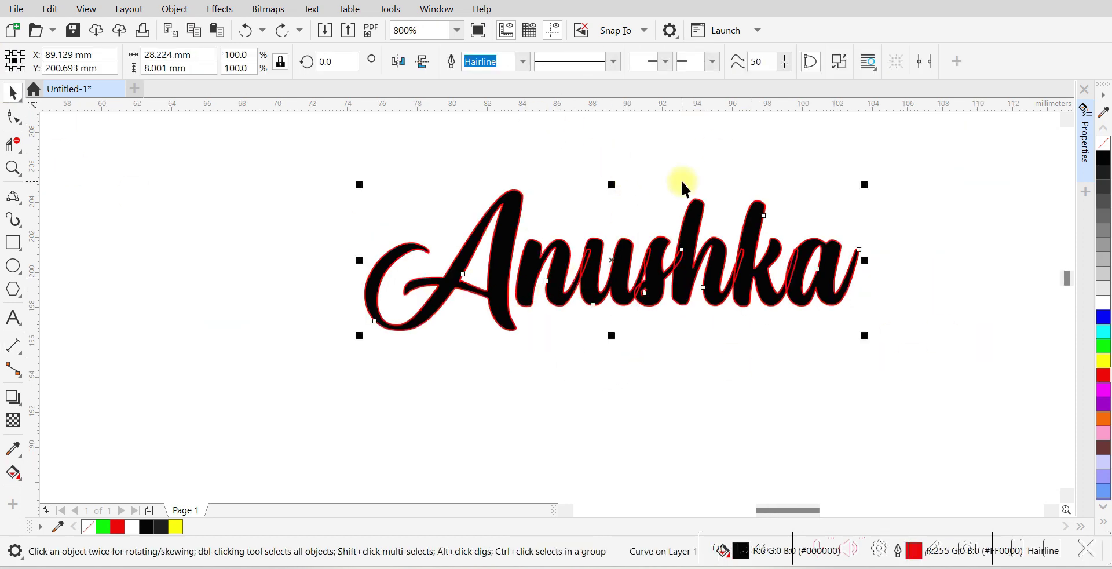
pyautogui.moveTo(664, 292); pyautogui.dragTo(680, 280)
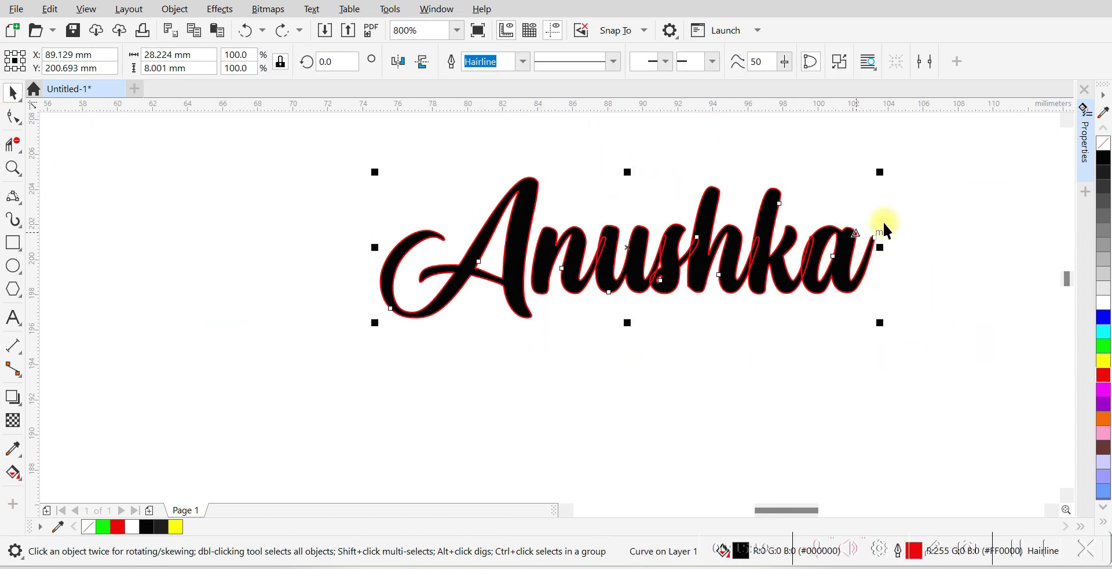
pyautogui.click(841, 62)
pyautogui.click(921, 210)
# Step: Bring the inner counter shapes of the first and last letters to the front of the page
pyautogui.moveTo(443, 136); pyautogui.dragTo(556, 299)
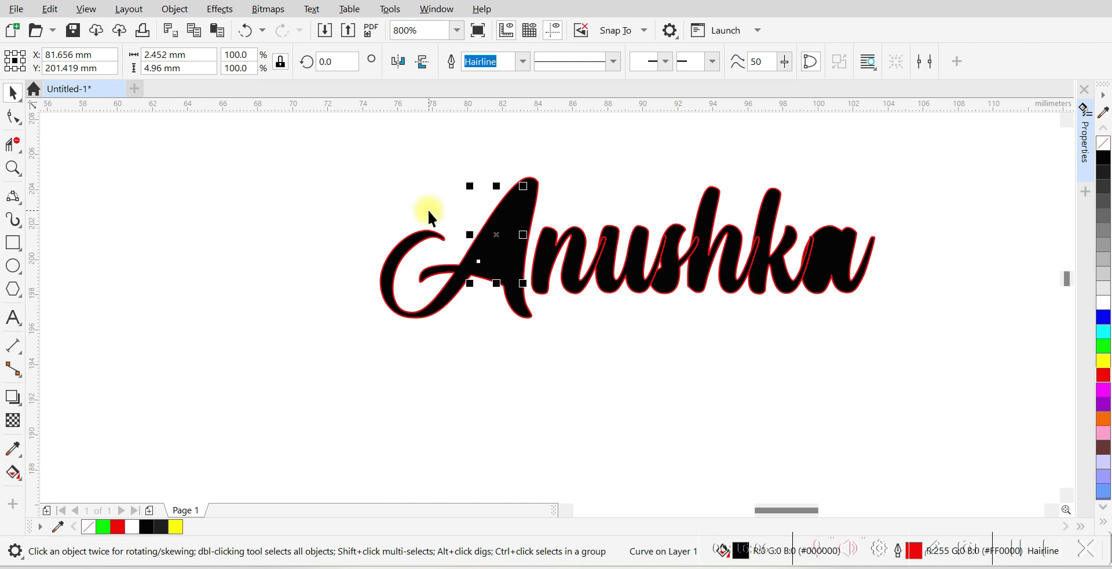
pyautogui.hotkey('ctrl', 'Home')
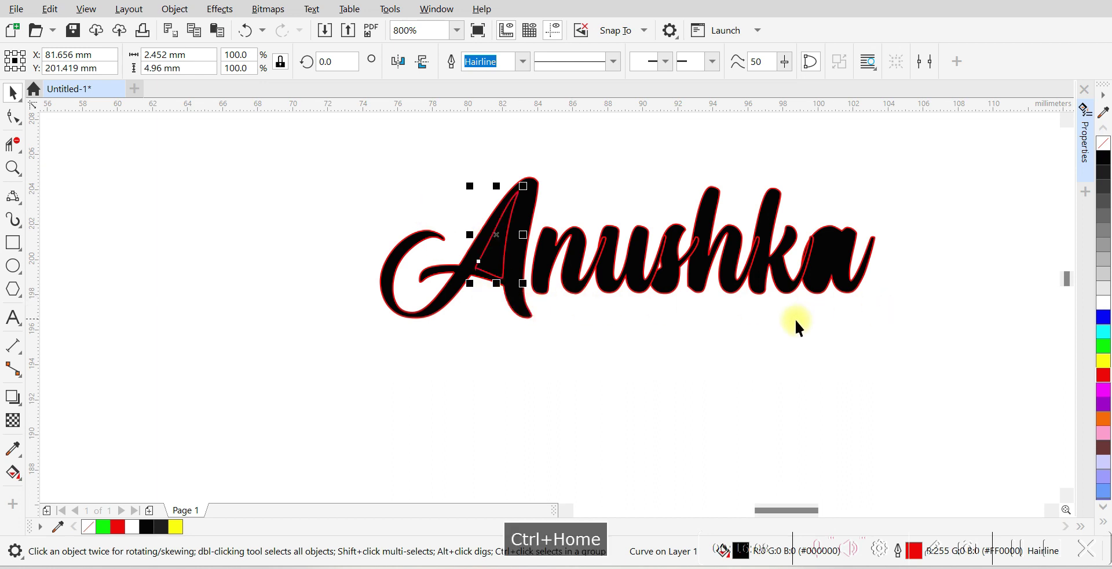
pyautogui.moveTo(777, 196); pyautogui.dragTo(775, 195)
pyautogui.hotkey('ctrl', 'Home')
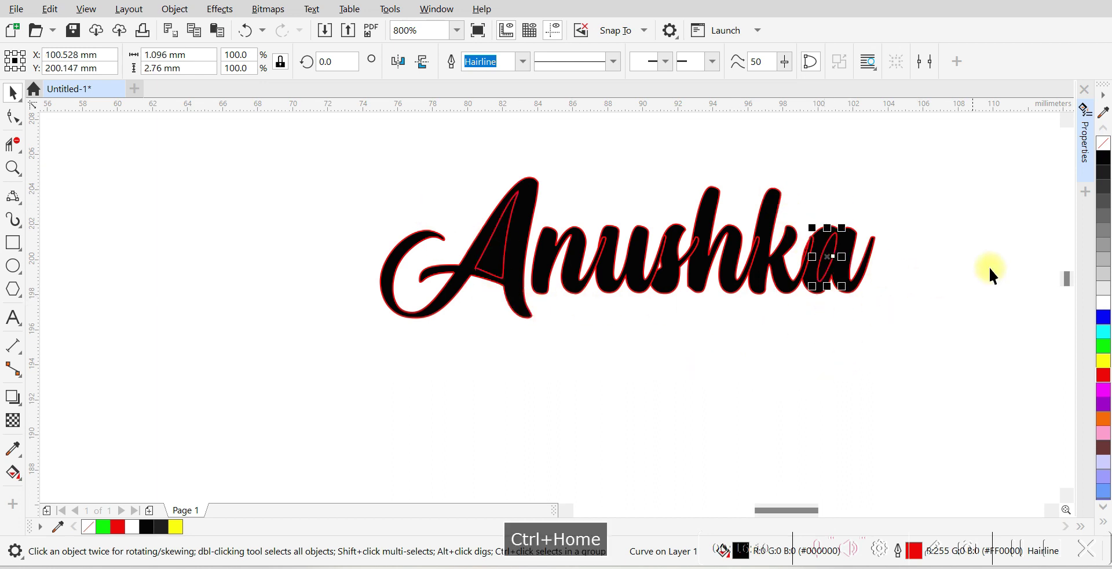
pyautogui.click(762, 378)
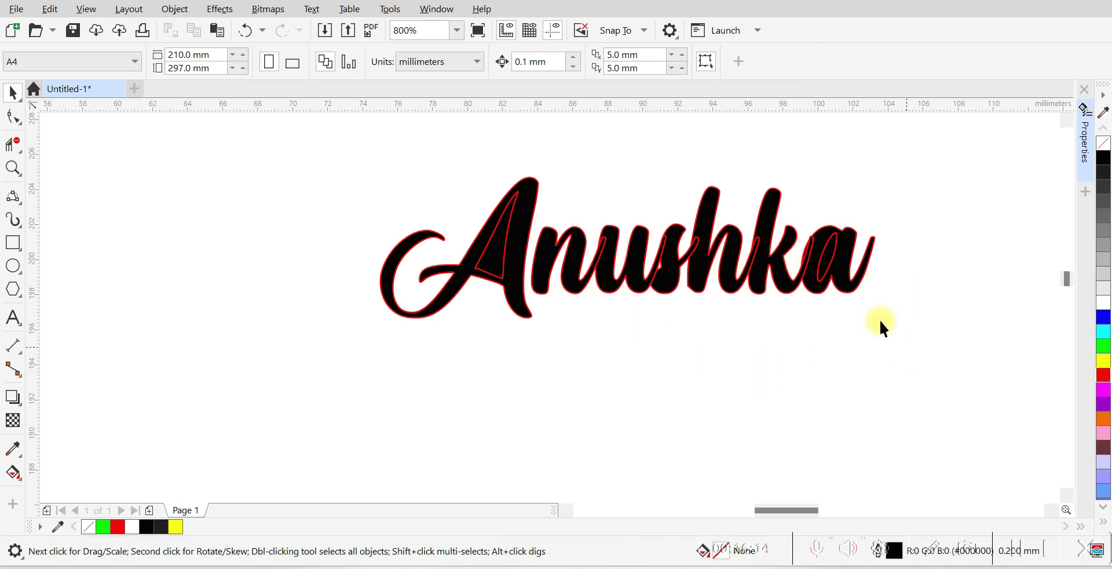
# Step: Try moving the separated second letter upward, and undo the move
pyautogui.moveTo(537, 149); pyautogui.dragTo(524, 145)
pyautogui.scroll(2, 532, 240)
pyautogui.moveTo(588, 284)
pyautogui.mouseDown()
pyautogui.moveTo(522, 280)
pyautogui.moveTo(579, 274)
pyautogui.moveTo(603, 300)
pyautogui.moveTo(578, 298)
pyautogui.mouseUp()
pyautogui.scroll(-1, 520, 311)
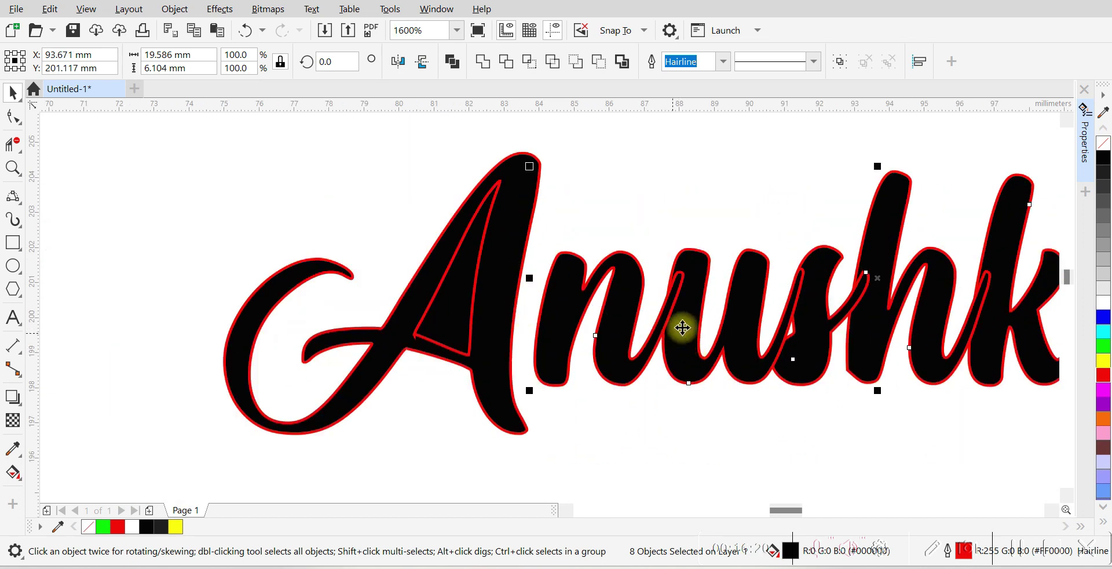
pyautogui.moveTo(690, 420); pyautogui.dragTo(503, 207)
pyautogui.moveTo(640, 260); pyautogui.dragTo(644, 144)
pyautogui.hotkey('ctrl', 'z')
pyautogui.hotkey('ctrl', 'z')
pyautogui.scroll(-1, 641, 288)
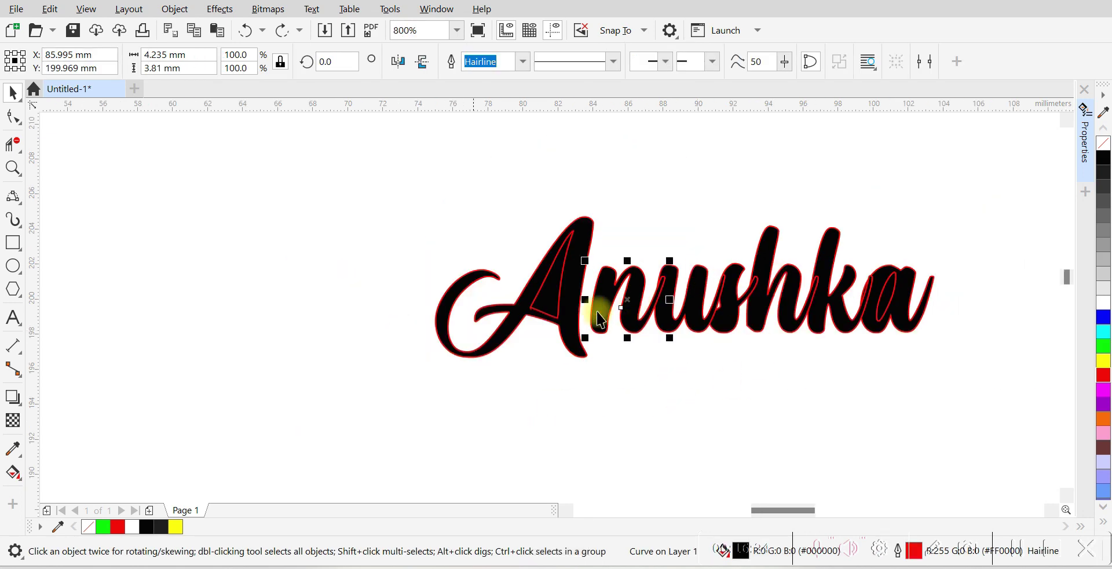
# Step: Remove the overlapping outline segments where the second and third letters meet, using virtual segment delete
pyautogui.scroll(1, 628, 285)
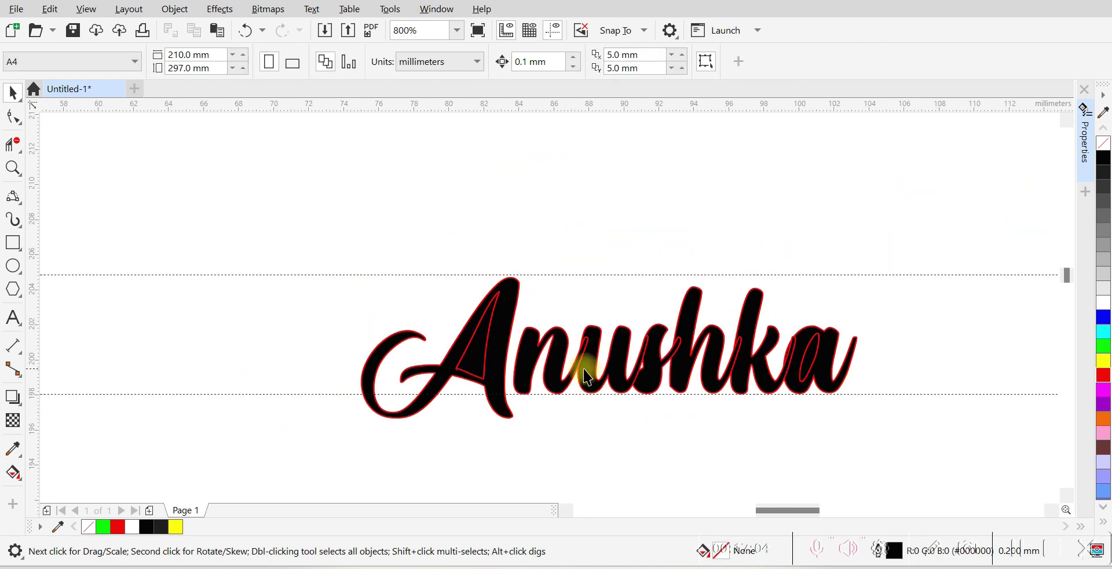
pyautogui.scroll(1, 563, 360)
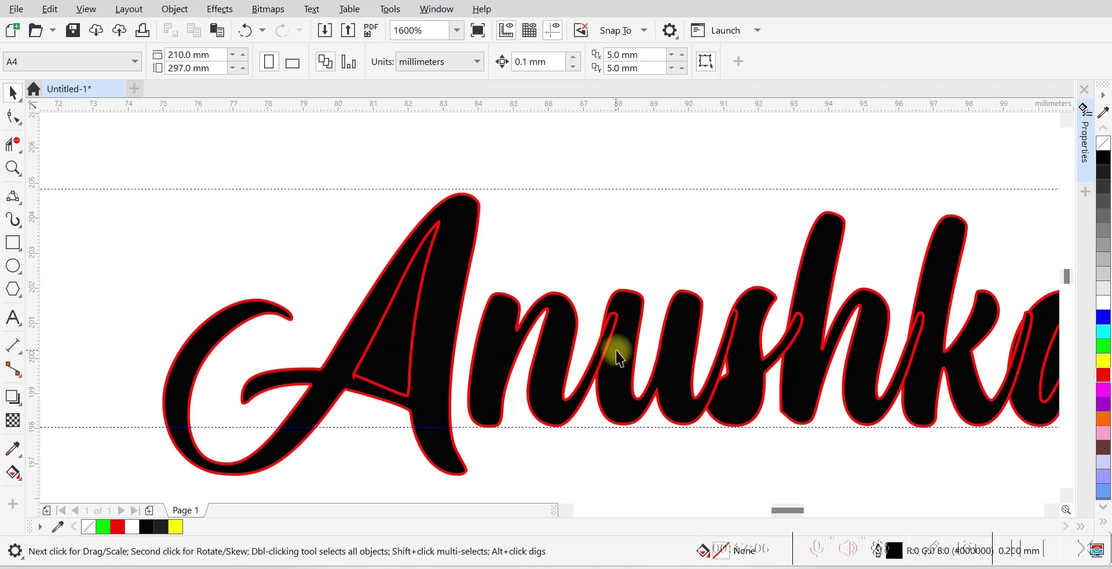
pyautogui.scroll(1, 618, 357)
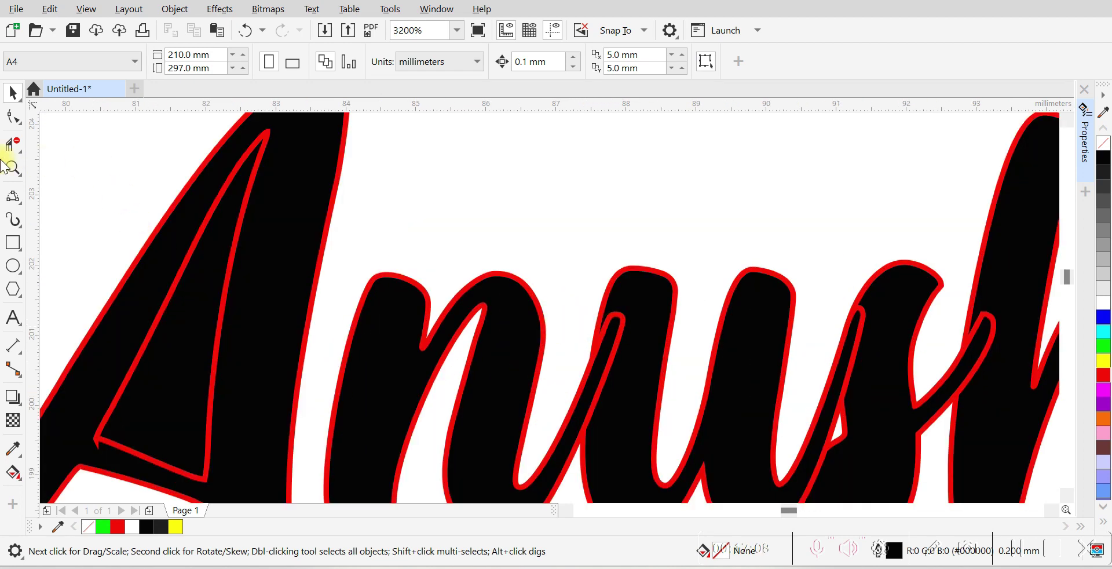
pyautogui.click(10, 148)
pyautogui.click(606, 359)
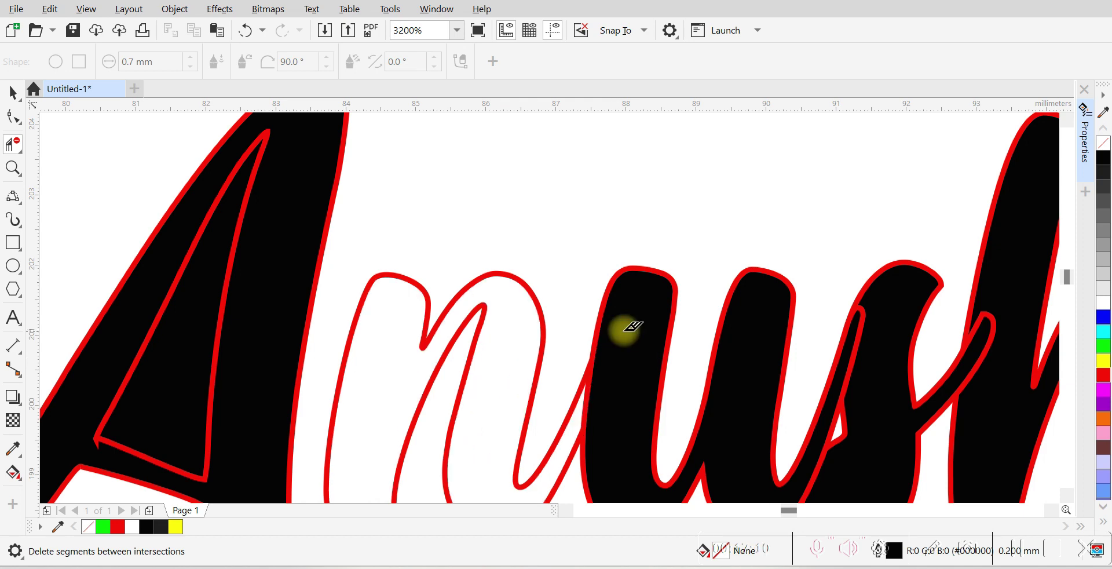
pyautogui.scroll(1, 586, 402)
pyautogui.click(613, 392)
pyautogui.scroll(-1, 637, 371)
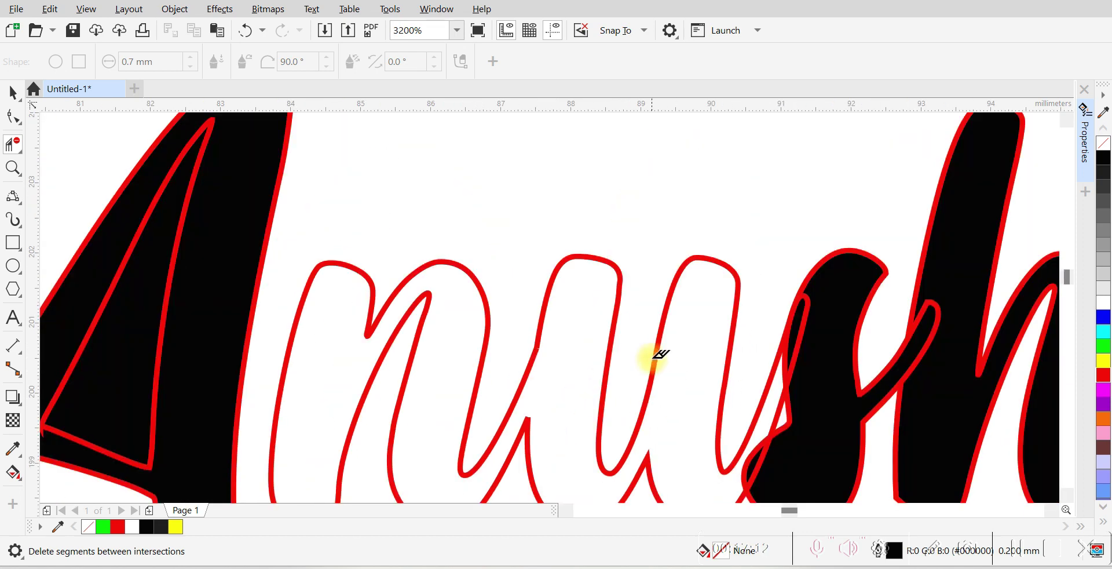
# Step: Trim the overlapping outline segments between the third and fourth letters and between the fourth and fifth letters
pyautogui.scroll(1, 684, 348)
pyautogui.scroll(-1, 718, 345)
pyautogui.click(731, 365)
pyautogui.click(724, 371)
pyautogui.scroll(-1, 581, 242)
pyautogui.scroll(1, 632, 340)
pyautogui.click(811, 256)
pyautogui.click(787, 277)
# Step: Trim the overlapping segments between the fifth, sixth and last letters, deleting the leftover part of the sixth letter's stroke
pyautogui.scroll(-1, 771, 292)
pyautogui.scroll(2, 770, 304)
pyautogui.click(807, 322)
pyautogui.click(793, 338)
pyautogui.scroll(-2, 771, 313)
pyautogui.scroll(1, 718, 269)
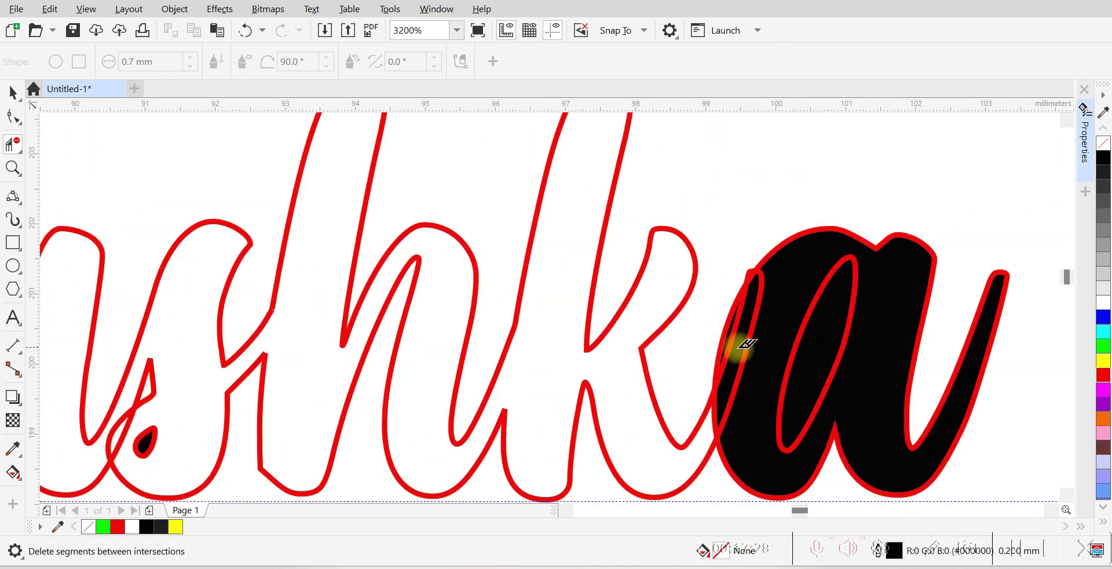
pyautogui.click(719, 415)
pyautogui.click(13, 117)
pyautogui.click(704, 411)
pyautogui.press('Delete')
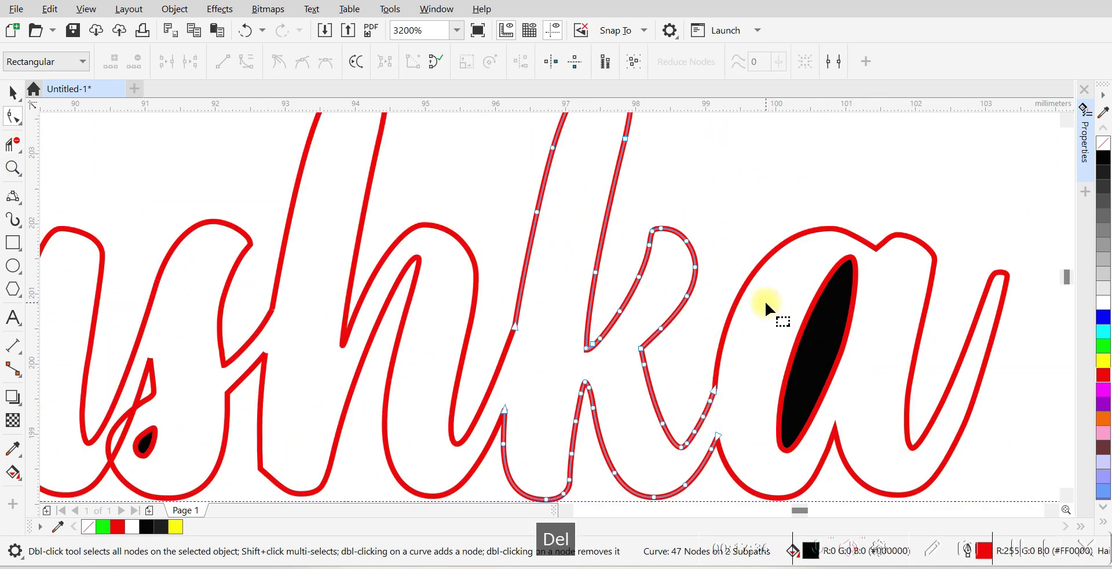
# Step: Try drawing a freehand line between the first and second letters, and undo it
pyautogui.scroll(-1, 766, 303)
pyautogui.scroll(-1, 823, 306)
pyautogui.scroll(2, 489, 307)
pyautogui.click(18, 200)
pyautogui.click(69, 198)
pyautogui.scroll(-1, 511, 311)
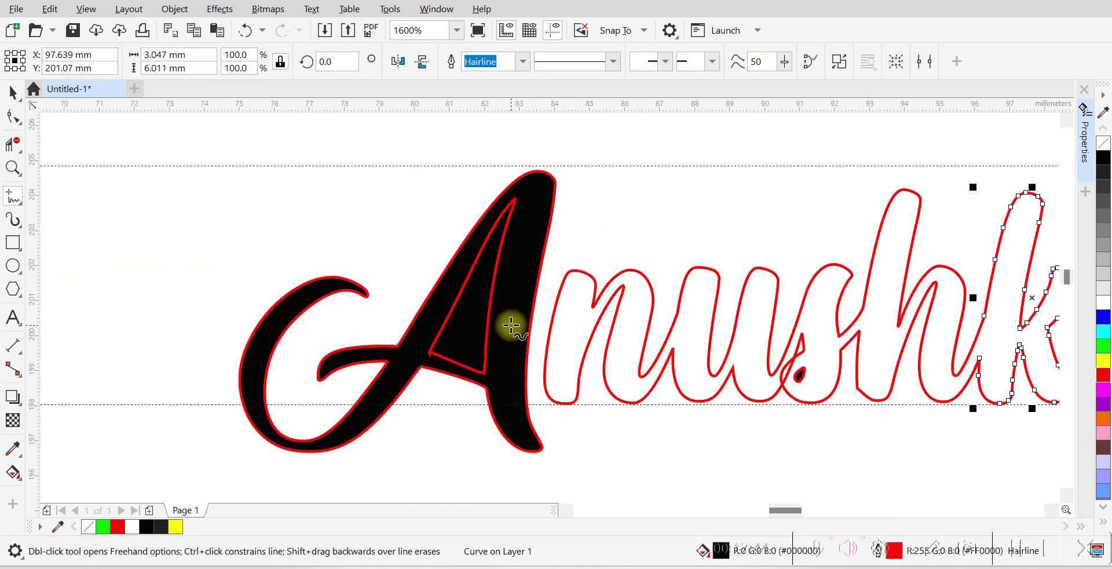
pyautogui.scroll(1, 541, 324)
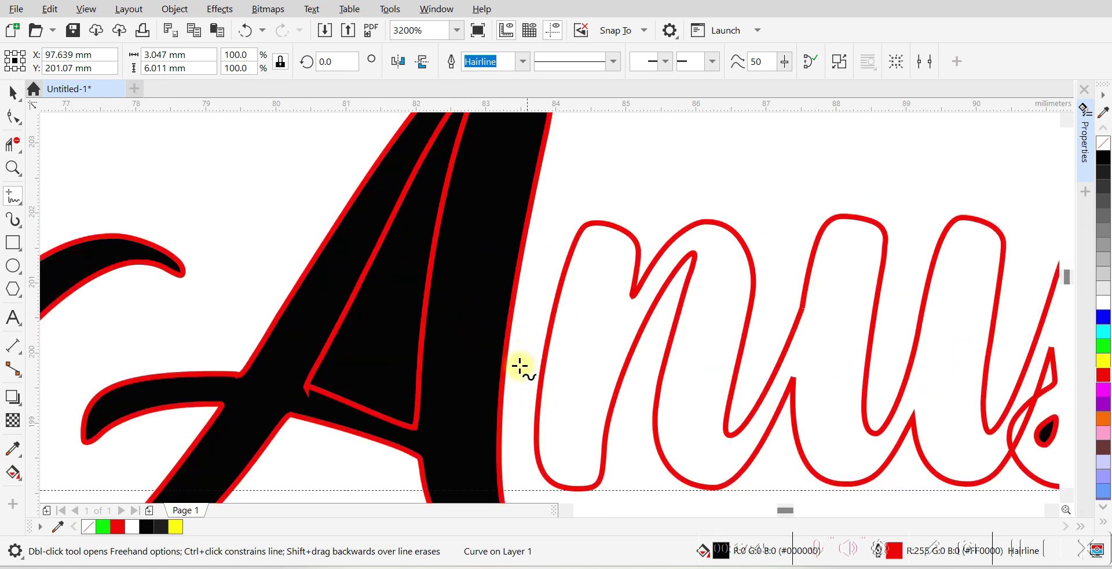
pyautogui.click(478, 393)
pyautogui.click(597, 257)
pyautogui.hotkey('ctrl', 'z')
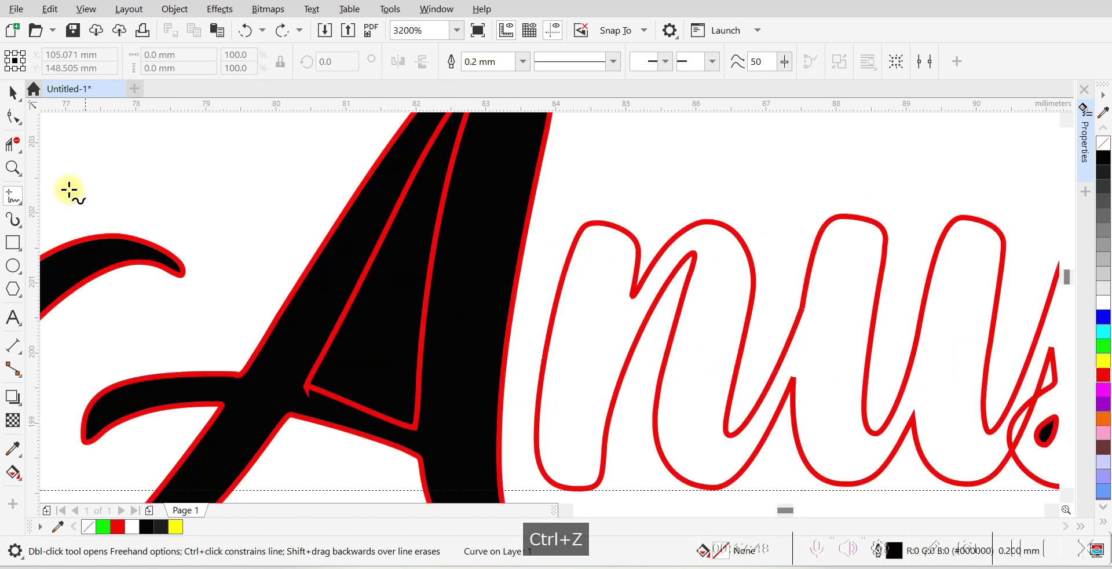
# Step: Draw a 3-point curve about 1.45 mm wide and 1.86 mm high bridging the gap between the first and second letters
pyautogui.click(14, 200)
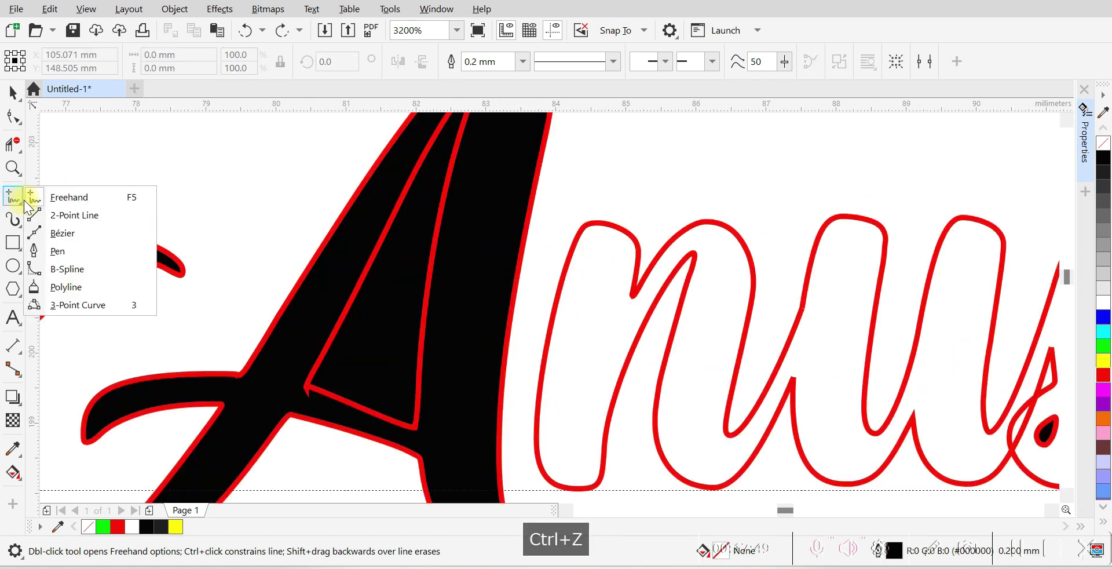
pyautogui.click(87, 304)
pyautogui.moveTo(482, 385); pyautogui.dragTo(509, 365)
pyautogui.moveTo(585, 253); pyautogui.dragTo(583, 256)
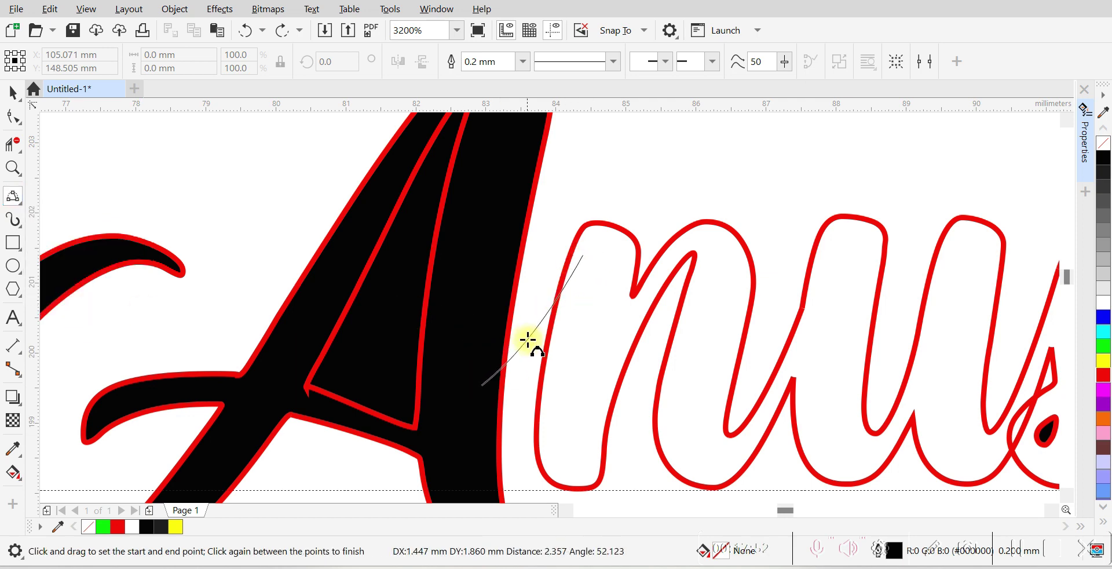
pyautogui.click(524, 365)
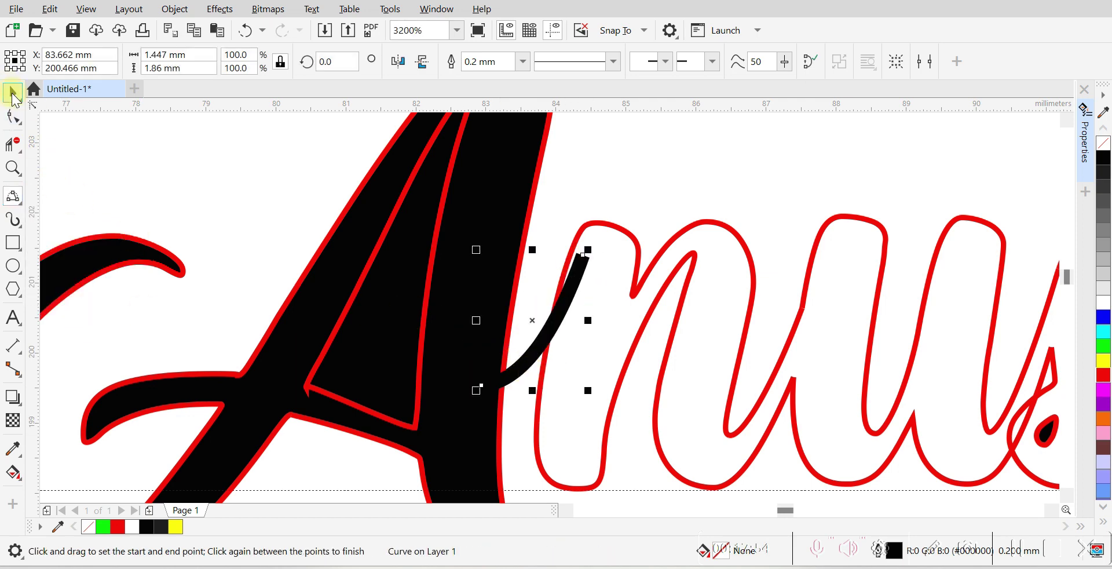
pyautogui.click(12, 92)
pyautogui.moveTo(510, 394); pyautogui.dragTo(568, 292)
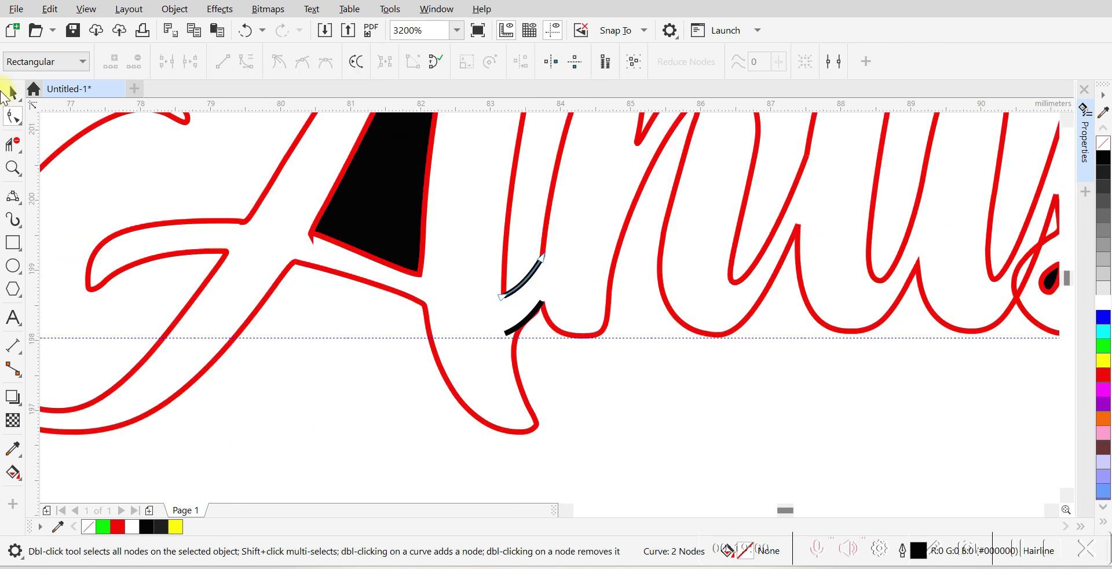
# Step: Delete the lower connecting curve between the first two letters and move the upper connecting curve slightly upward
pyautogui.click(13, 93)
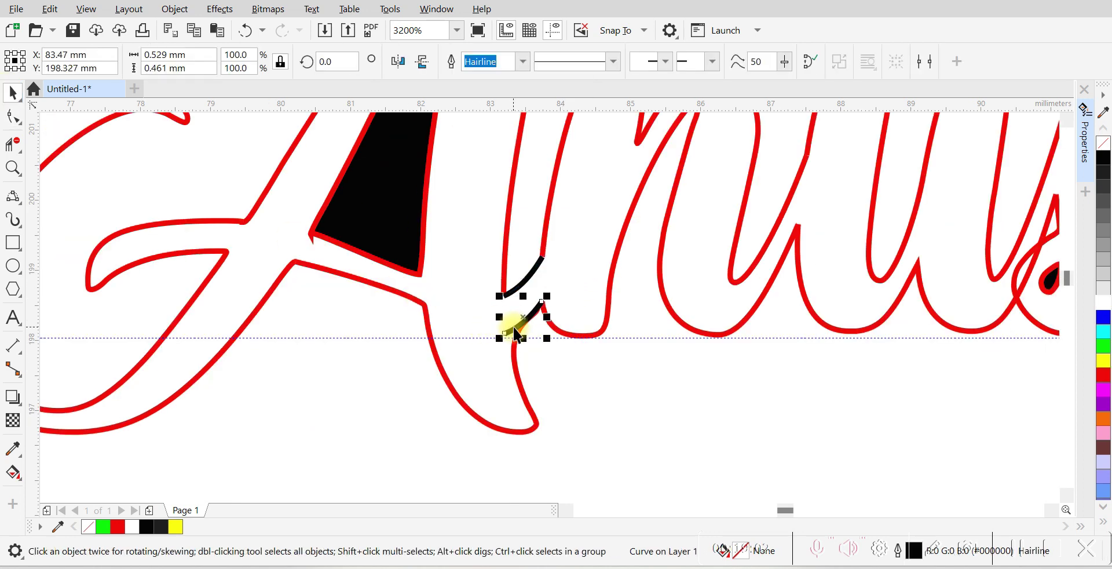
pyautogui.press('Delete')
pyautogui.moveTo(517, 285); pyautogui.dragTo(524, 260)
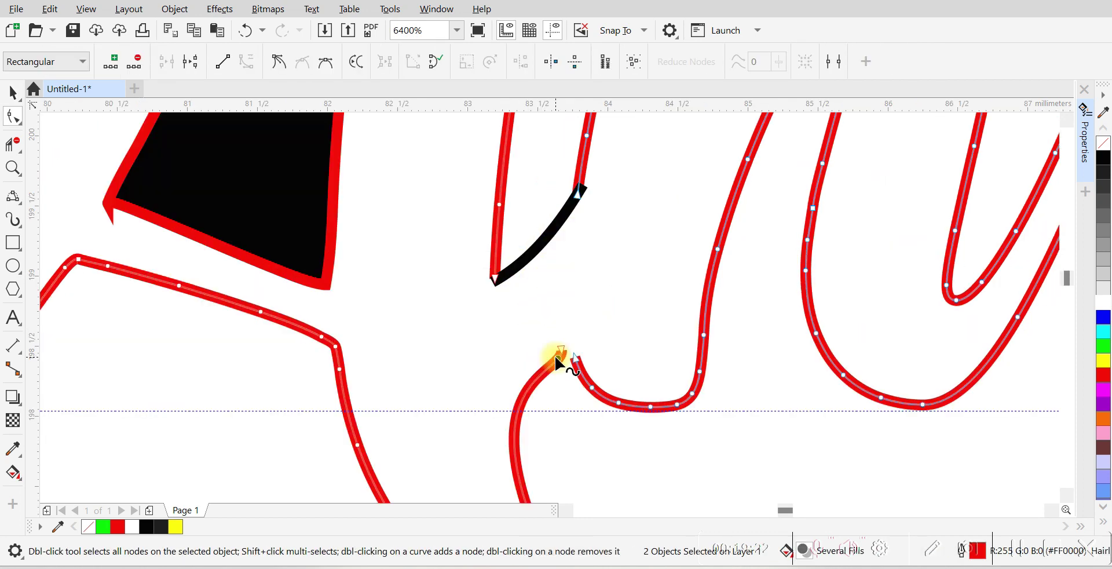
# Step: Combine the first two letters into one curve and join their open end nodes below the connecting curve
pyautogui.hotkey('ctrl', 'l')
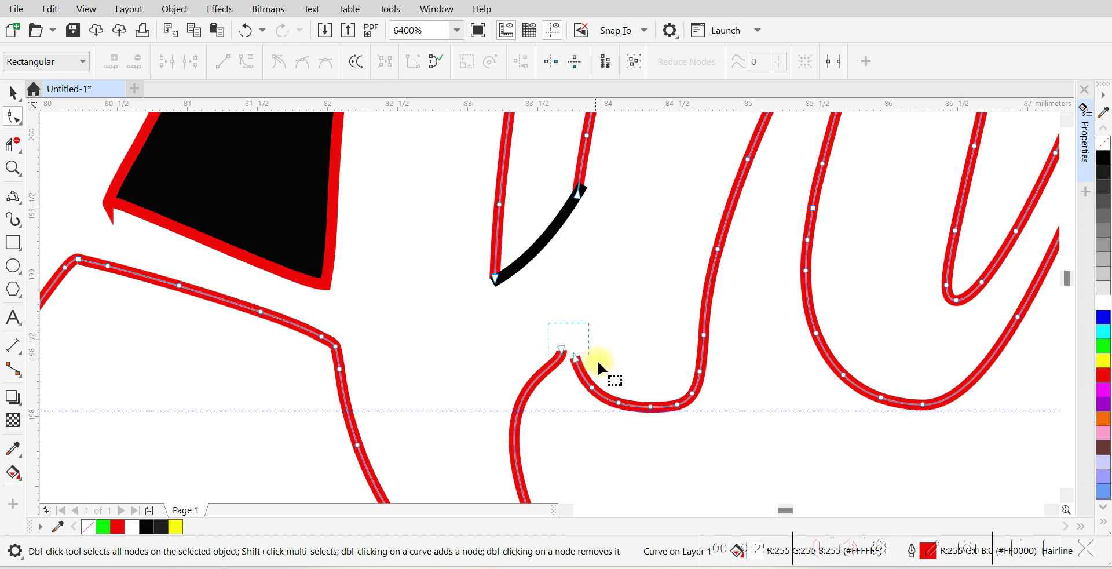
pyautogui.moveTo(584, 352); pyautogui.dragTo(603, 365)
pyautogui.click(168, 63)
pyautogui.scroll(-1, 484, 265)
# Step: Combine the connecting curve with the first two letters' outline and join its end node to the first letter
pyautogui.keyDown('shift'); pyautogui.click(515, 262); pyautogui.keyUp('shift')
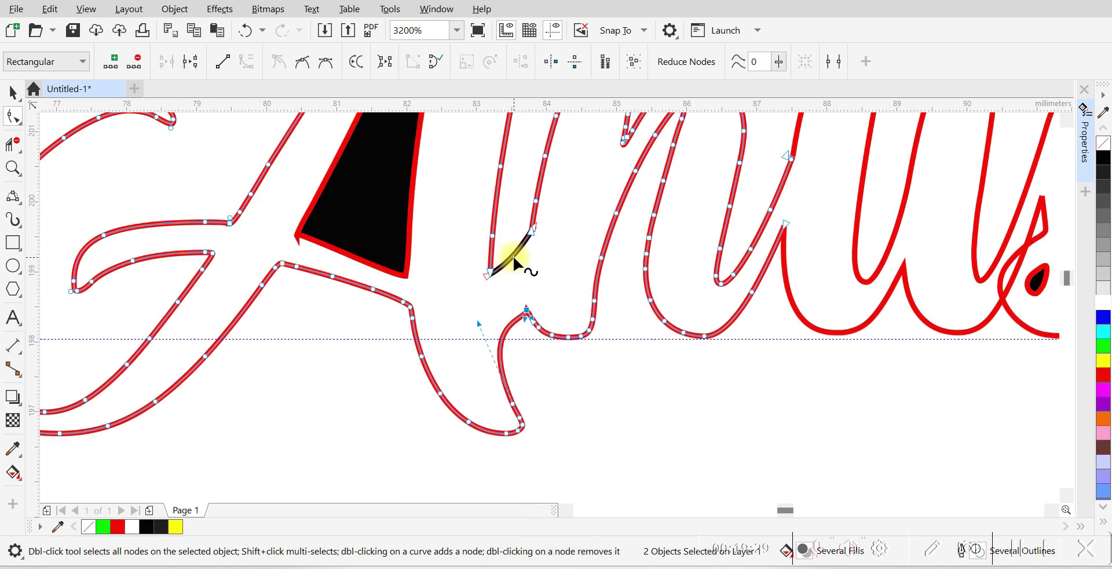
pyautogui.hotkey('ctrl', 'l')
pyautogui.scroll(2, 513, 255)
pyautogui.moveTo(391, 283); pyautogui.dragTo(469, 382)
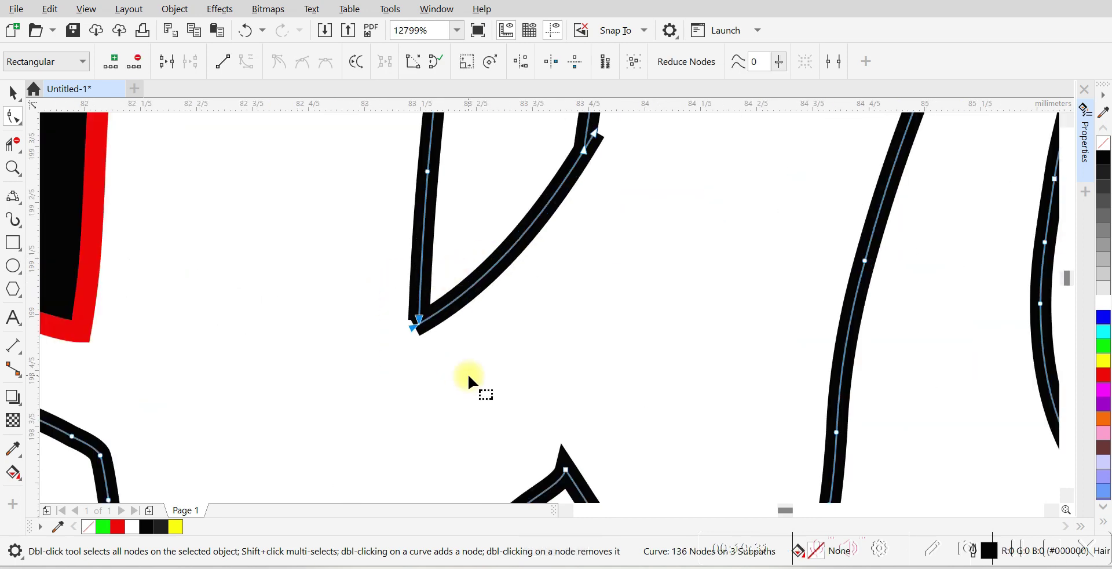
pyautogui.scroll(-3, 589, 298)
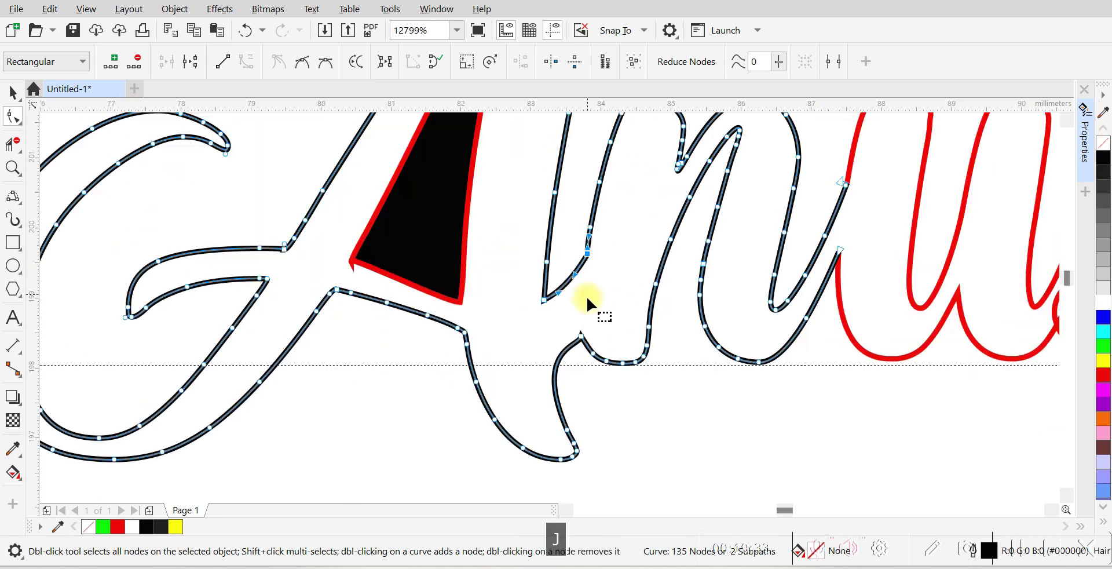
pyautogui.click(10, 94)
pyautogui.click(507, 251)
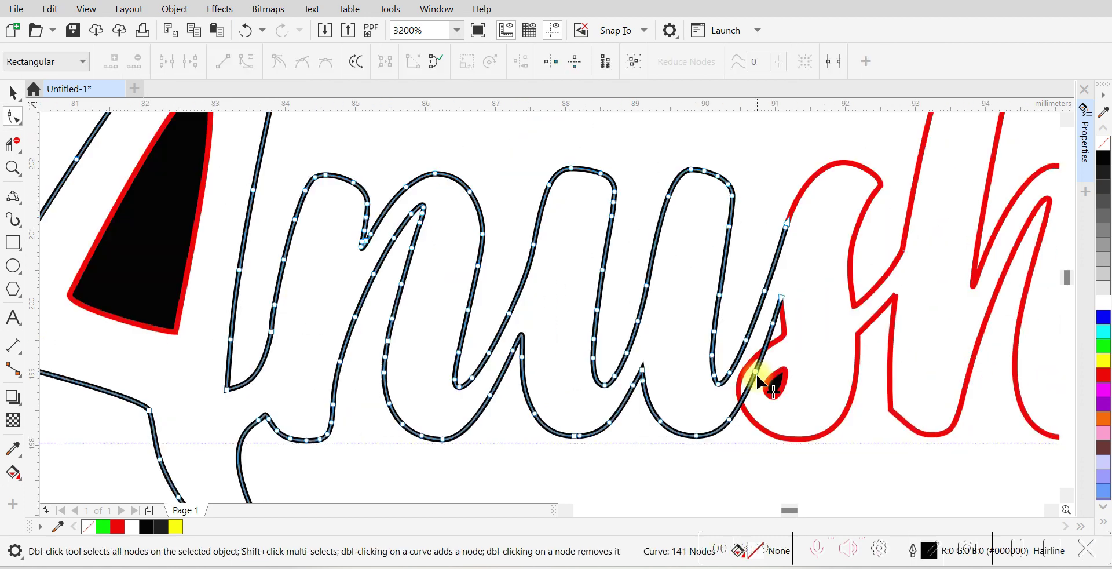
pyautogui.click(755, 373)
pyautogui.moveTo(756, 377); pyautogui.dragTo(745, 372)
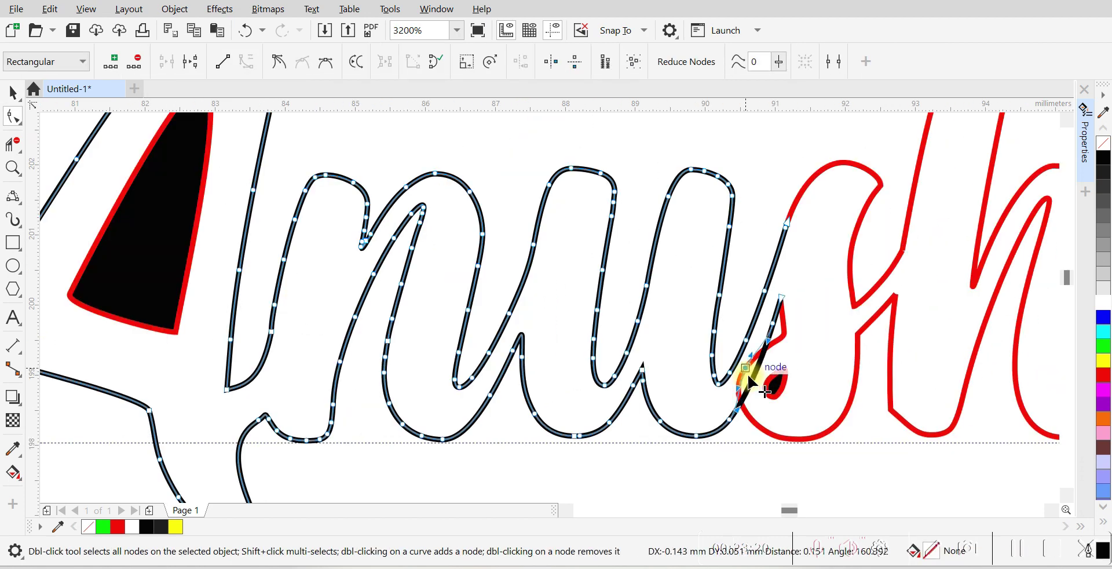
pyautogui.hotkey('ctrl', 'z')
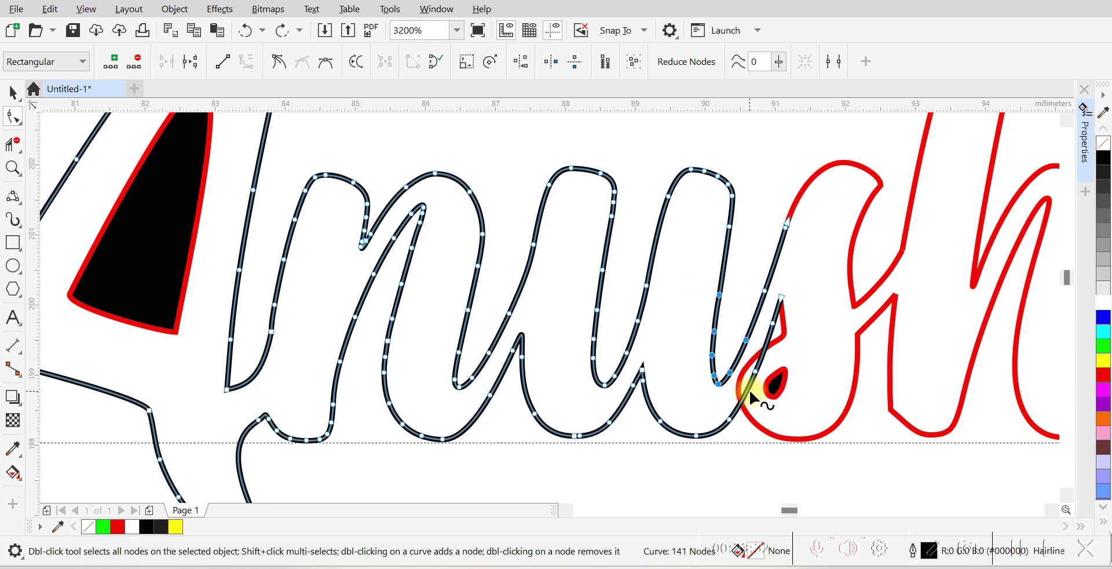
# Step: Nudge the selected nodes at the base of the u's right inner stroke upward
pyautogui.press('Up')
pyautogui.press('Up')
pyautogui.press('Up')
pyautogui.press('Up')
pyautogui.press('Up')
pyautogui.press('Up')
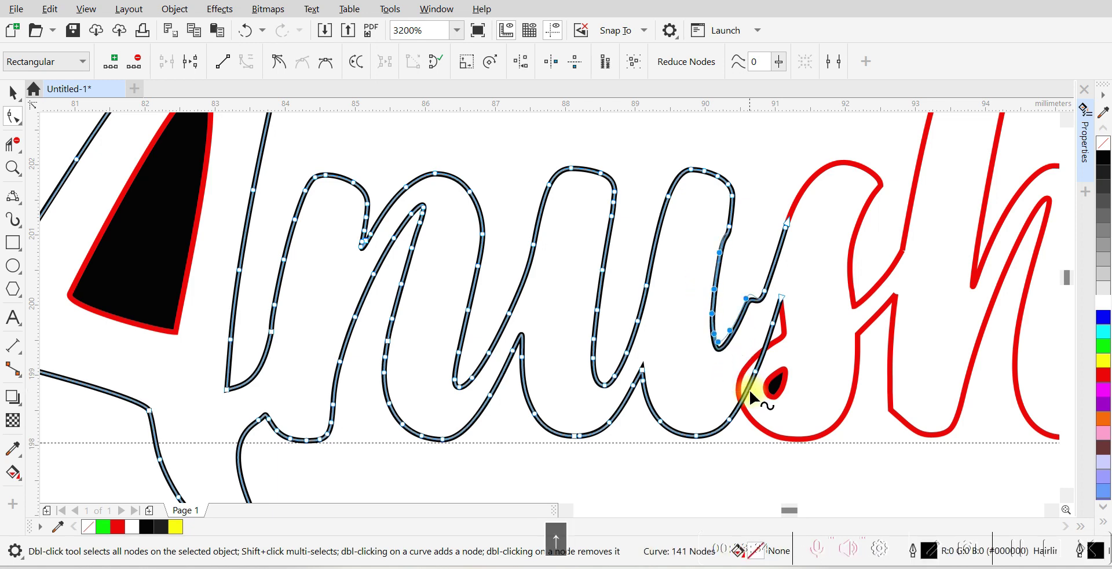
# Step: Delete the surplus nodes along both sides of the u's raised inner curve to smooth it
pyautogui.doubleClick(763, 292)
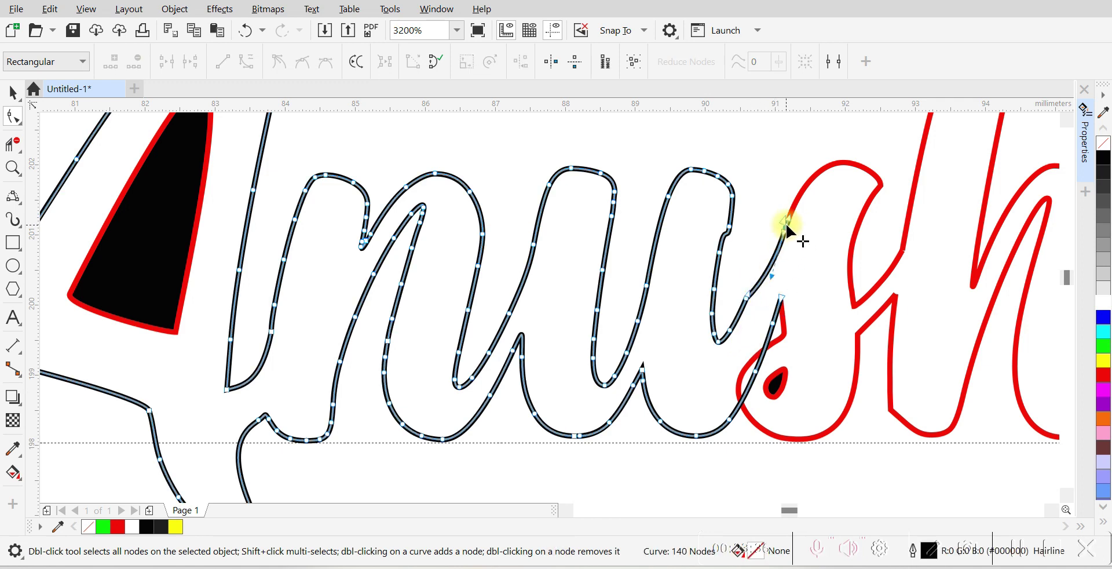
pyautogui.click(785, 226)
pyautogui.doubleClick(747, 299)
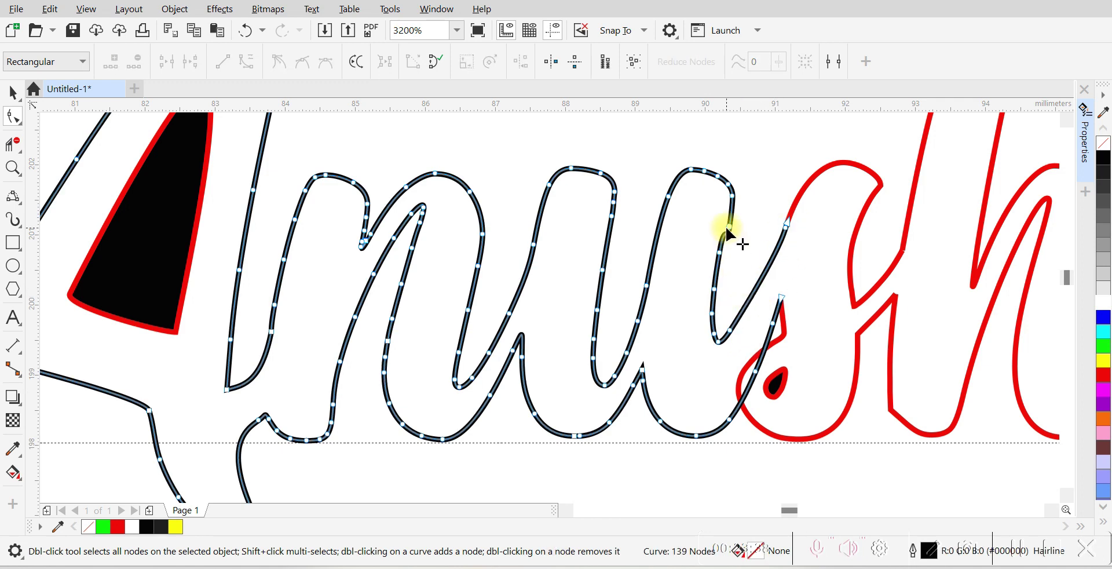
pyautogui.moveTo(704, 215); pyautogui.dragTo(735, 281)
pyautogui.press('Delete')
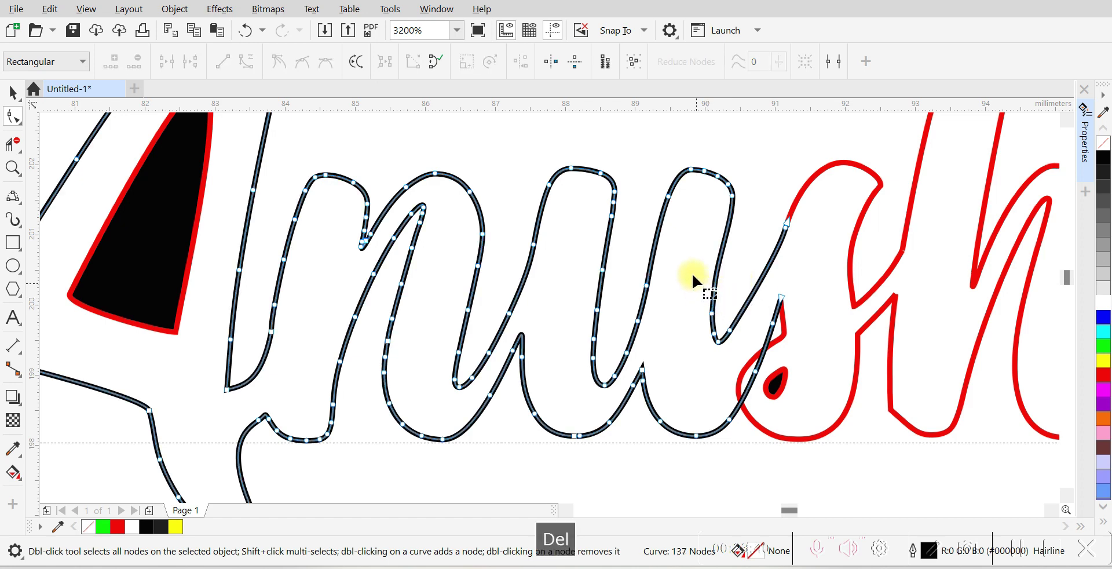
pyautogui.doubleClick(731, 335)
# Step: Smooth the u's two strokes leading into the s by adjusting their curvature and raising the inner bottom node slightly
pyautogui.click(662, 215)
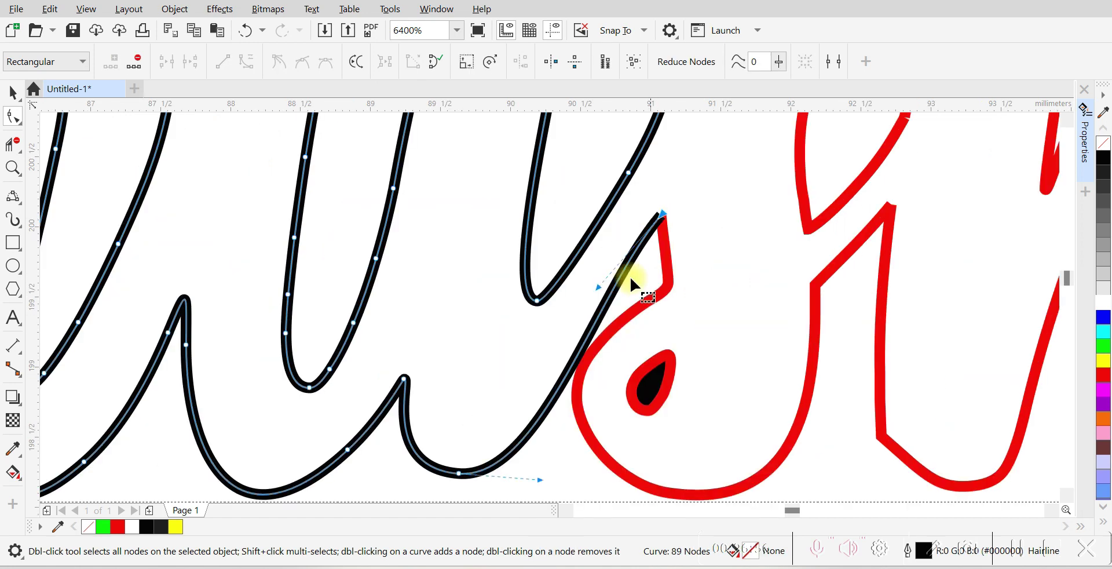
pyautogui.moveTo(598, 286); pyautogui.dragTo(588, 292)
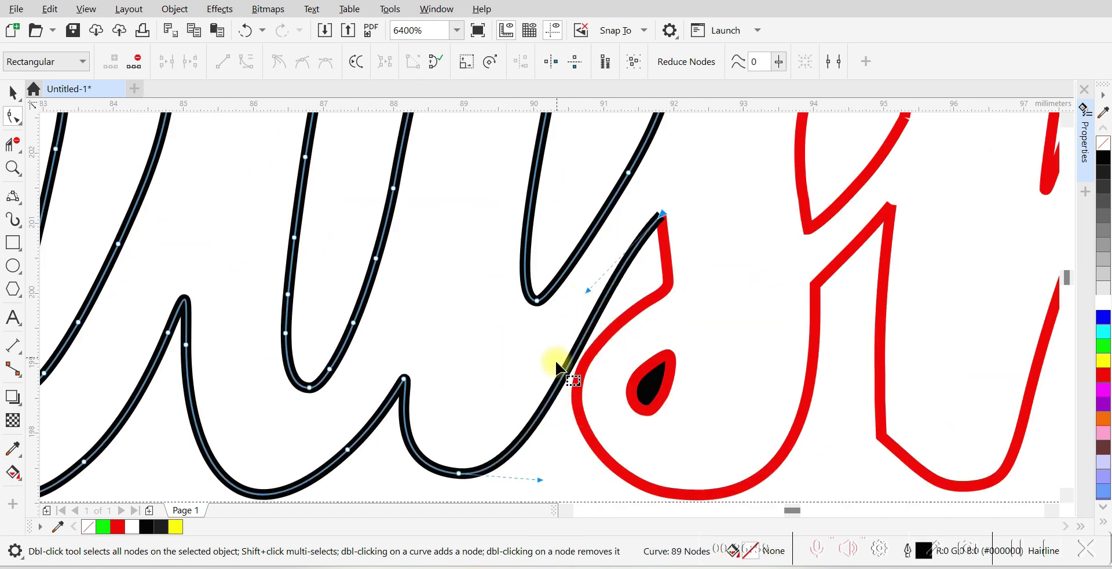
pyautogui.scroll(-1, 557, 358)
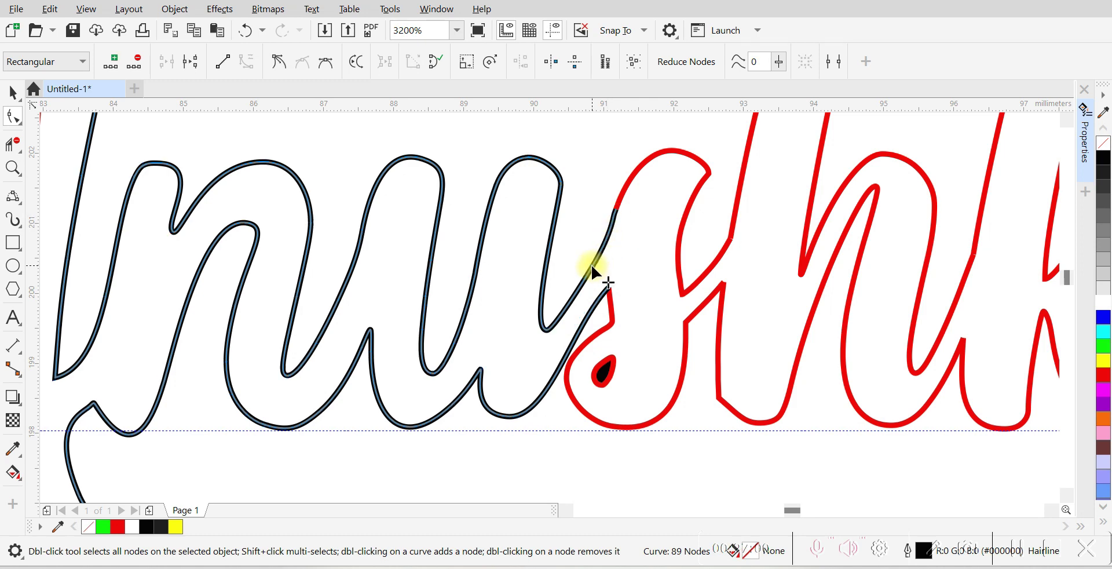
pyautogui.doubleClick(606, 235)
pyautogui.moveTo(609, 236); pyautogui.dragTo(594, 247)
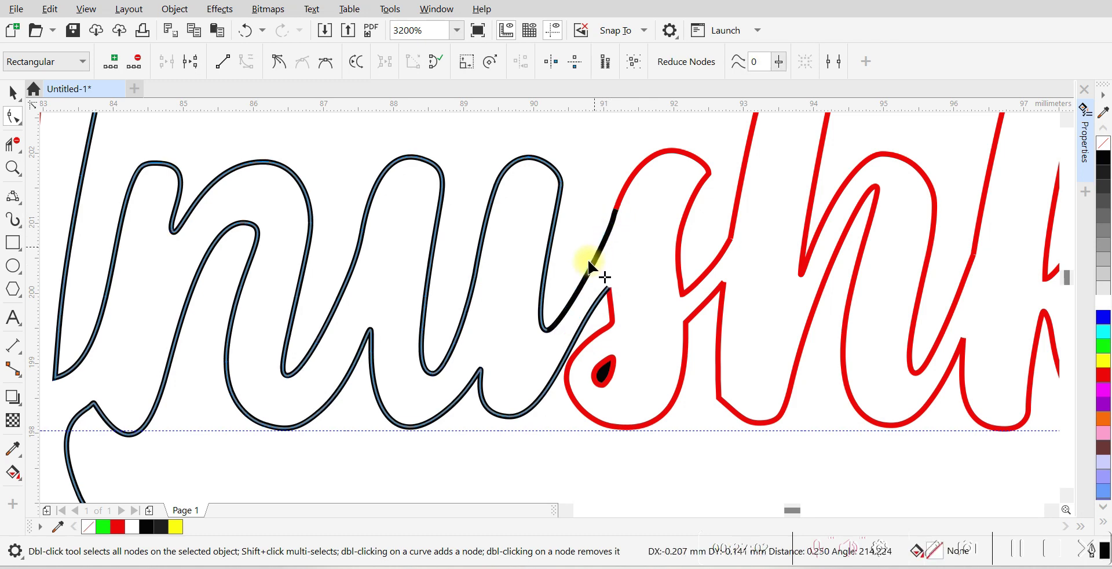
pyautogui.moveTo(547, 329); pyautogui.dragTo(546, 320)
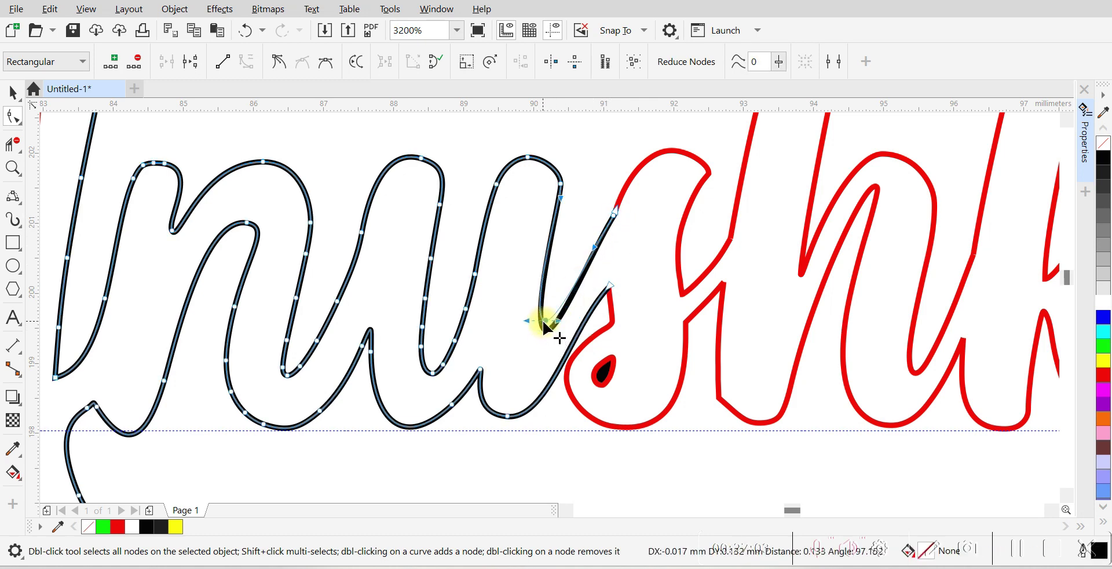
# Step: Combine the s outline with the preceding letters' curve and join their upper end nodes
pyautogui.keyDown('shift'); pyautogui.click(636, 174); pyautogui.keyUp('shift')
pyautogui.hotkey('ctrl', 'l')
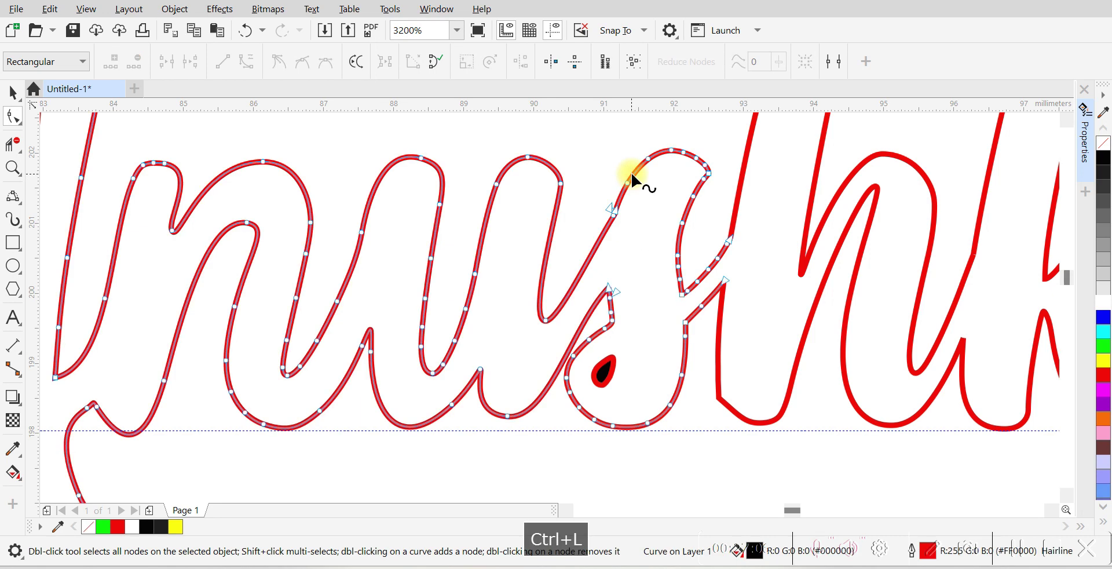
pyautogui.scroll(1, 634, 182)
pyautogui.moveTo(613, 263); pyautogui.dragTo(725, 284)
pyautogui.scroll(2, 571, 248)
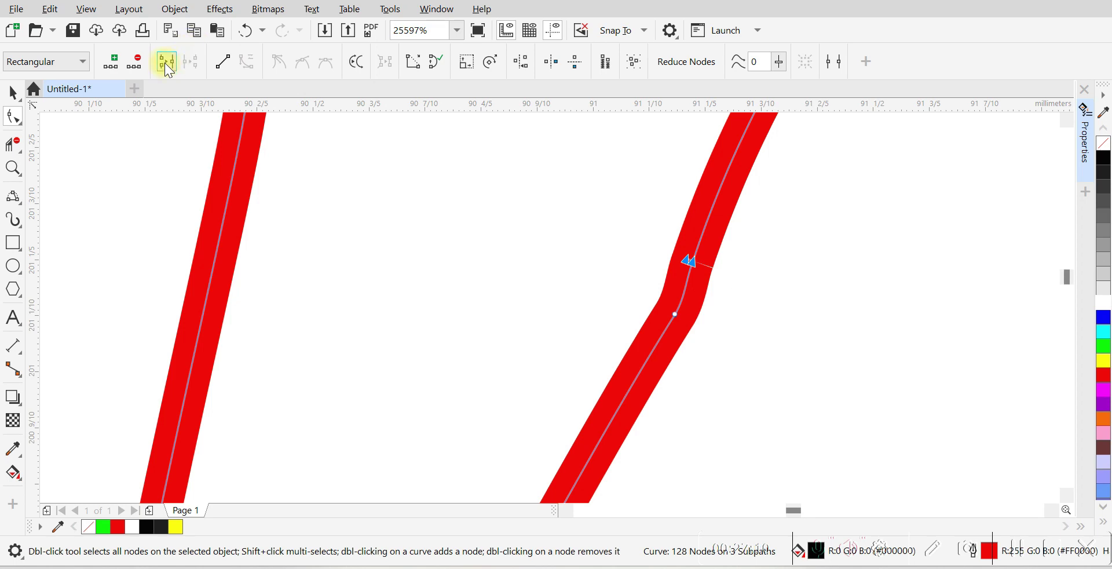
pyautogui.click(166, 61)
pyautogui.scroll(-5, 857, 286)
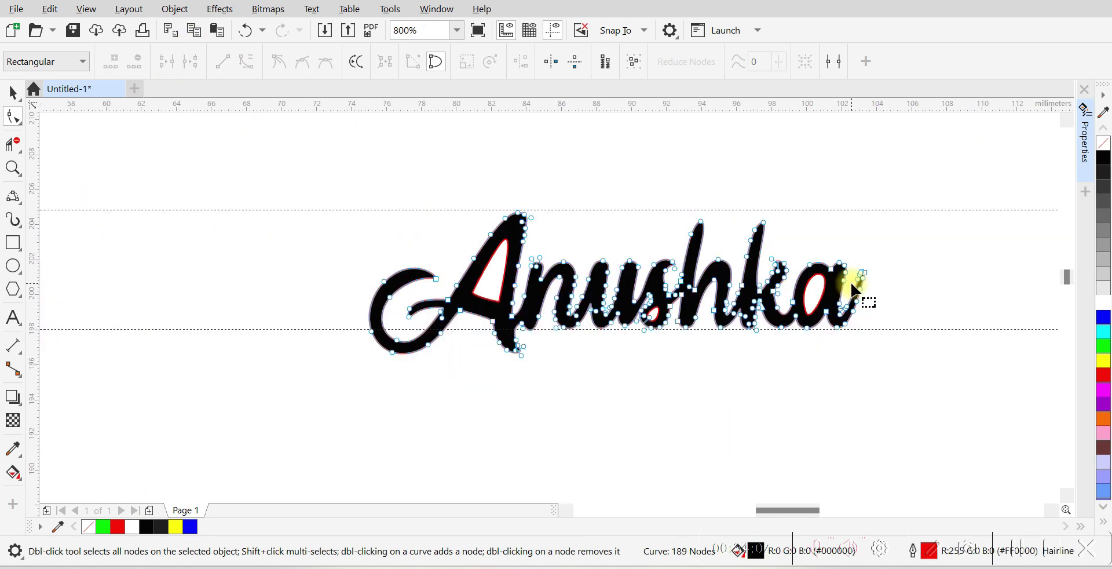
# Step: Draw a circle about 2.58 mm in diameter above the A's upper-left swash and set its outline width to 0.75 mm
pyautogui.click(13, 265)
pyautogui.moveTo(387, 212); pyautogui.dragTo(442, 268)
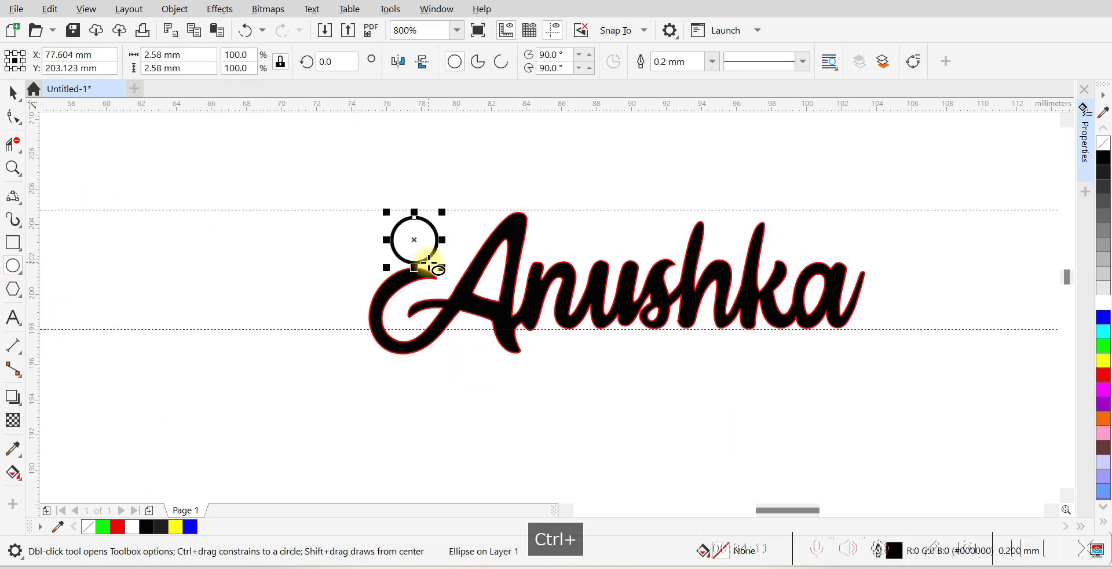
pyautogui.press('space')
pyautogui.click(712, 61)
pyautogui.click(660, 152)
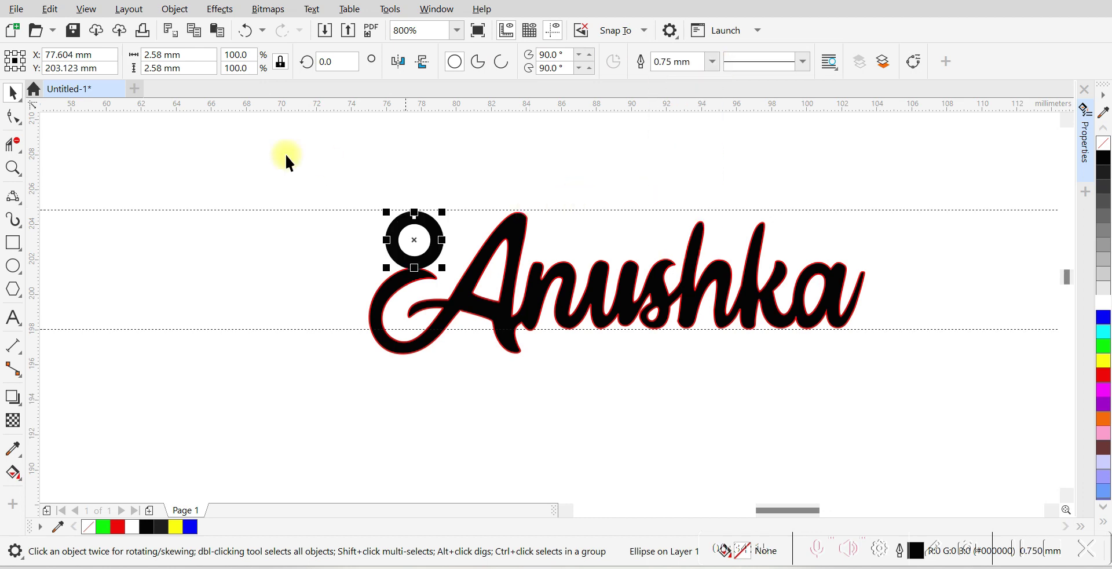
# Step: Scale the circle to about 1.516 mm, seat it on the A's swash end, and set its outline width to 0.5 mm
pyautogui.scroll(1, 340, 197)
pyautogui.moveTo(438, 231); pyautogui.dragTo(454, 248)
pyautogui.scroll(1, 492, 304)
pyautogui.moveTo(517, 273); pyautogui.dragTo(520, 305)
pyautogui.moveTo(583, 232); pyautogui.dragTo(560, 260)
pyautogui.click(713, 62)
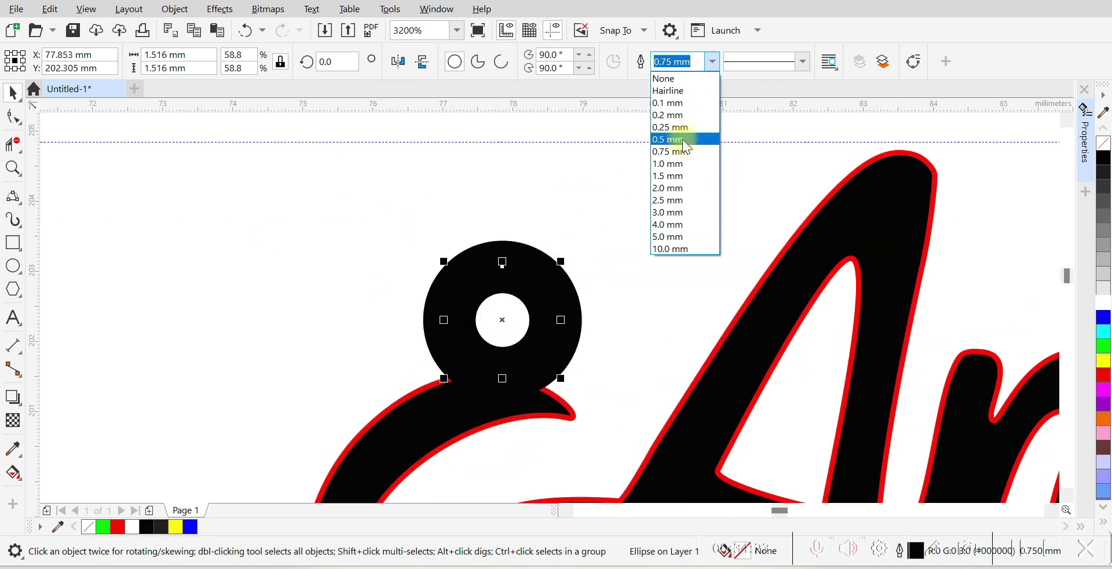
pyautogui.click(715, 139)
# Step: Place the ring at the tip of the final a and a level copy on the A's upper-left swash
pyautogui.scroll(-4, 540, 328)
pyautogui.moveTo(510, 262); pyautogui.dragTo(945, 282)
pyautogui.scroll(2, 946, 282)
pyautogui.moveTo(943, 222); pyautogui.dragTo(510, 234)
pyautogui.scroll(-2, 953, 231)
pyautogui.scroll(2, 493, 208)
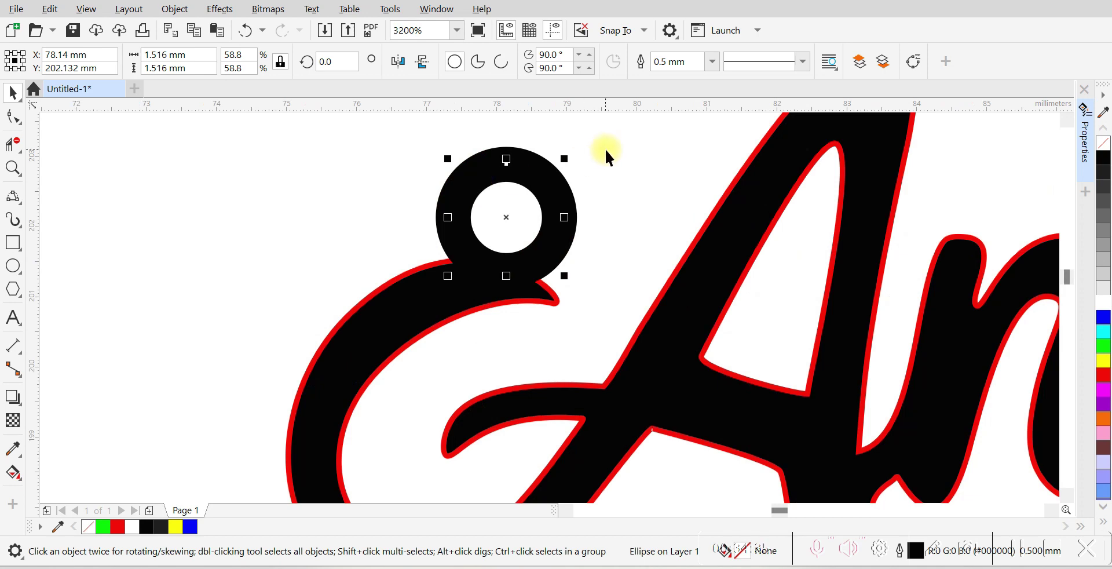
# Step: Convert the A ring's outline to an object, break it apart, and bring the white-filled inner circle to the front
pyautogui.hotkey('ctrl', 'shift', 'q')
pyautogui.hotkey('ctrl', 'k')
pyautogui.click(520, 250)
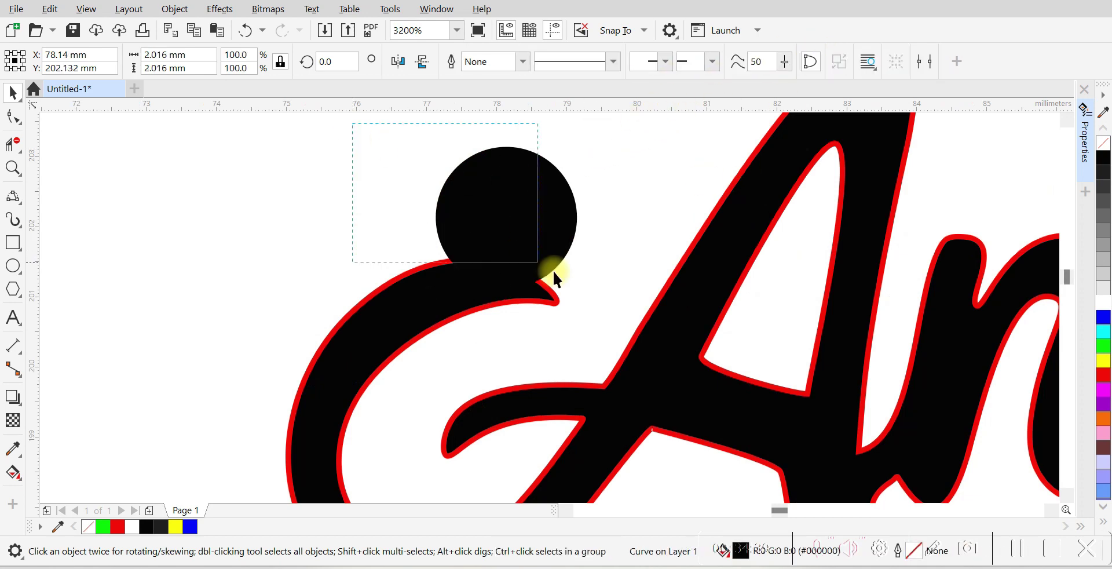
pyautogui.click(1100, 306)
pyautogui.hotkey('ctrl', 'Home')
pyautogui.click(665, 276)
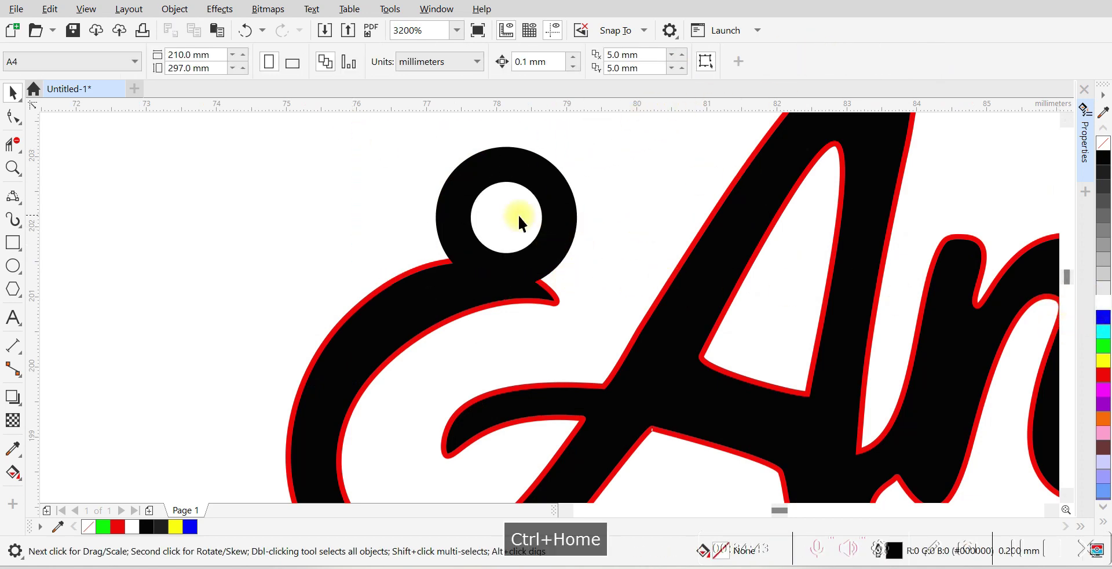
# Step: Remove the outer circle's fill and give both of the A ring's circles black outlines
pyautogui.click(531, 269)
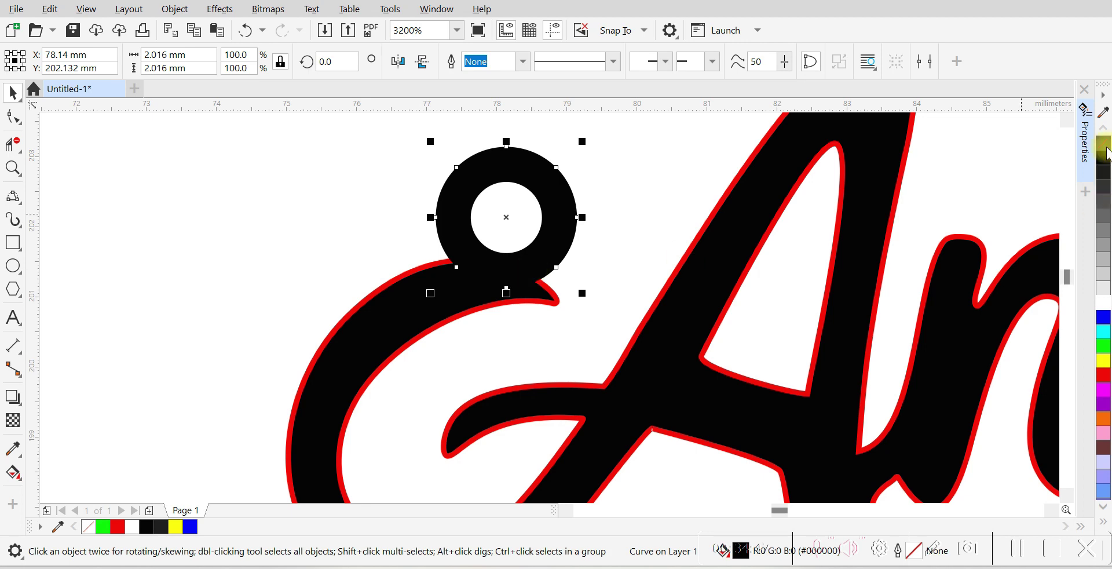
pyautogui.click(1105, 147)
pyautogui.rightClick(1104, 157)
pyautogui.click(527, 204)
pyautogui.rightClick(1103, 157)
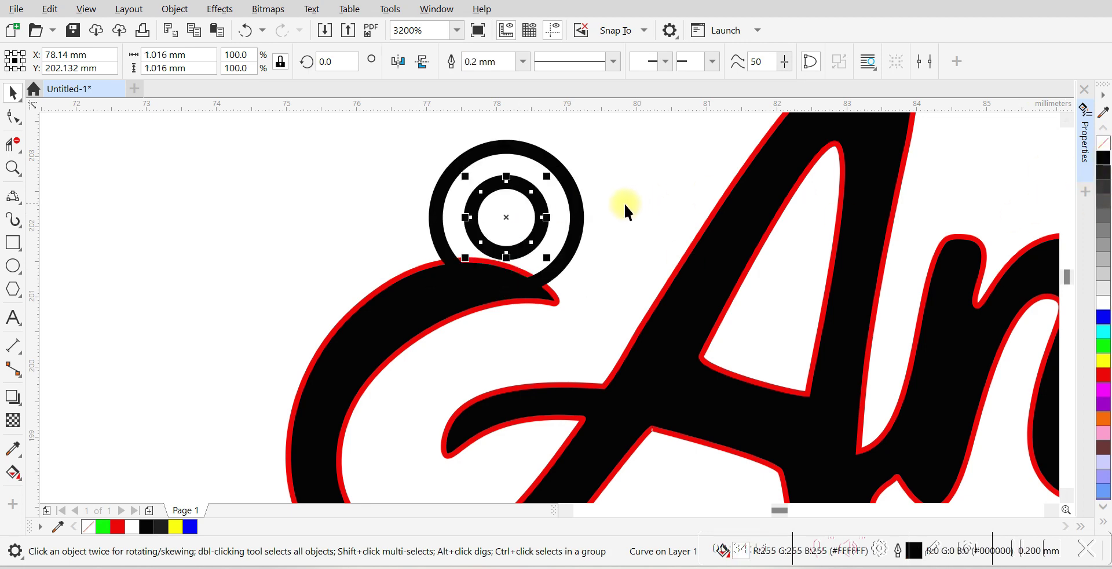
# Step: Open the A ring's outer circle by removing its lower arc where it overlaps the swash
pyautogui.click(565, 263)
pyautogui.press('F10')
pyautogui.hotkey('ctrl', 'q')
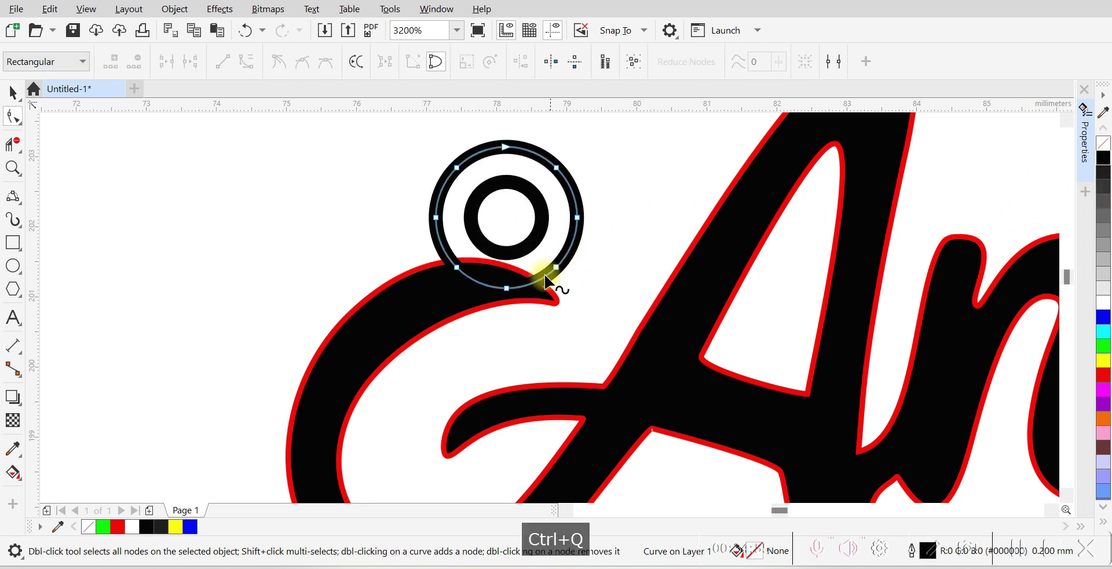
pyautogui.click(507, 289)
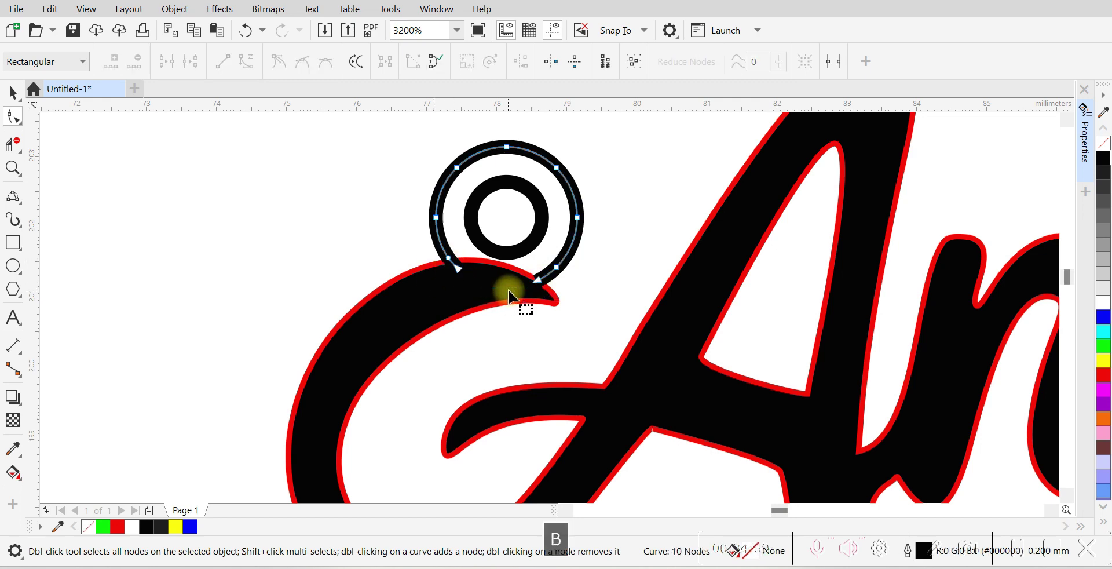
pyautogui.click(470, 284)
# Step: Add nodes where the swash outline meets the outer circle, then break and delete the swash segment between them
pyautogui.click(449, 261)
pyautogui.doubleClick(539, 282)
pyautogui.doubleClick(497, 262)
pyautogui.click(190, 62)
pyautogui.doubleClick(493, 264)
pyautogui.doubleClick(493, 265)
pyautogui.doubleClick(494, 265)
# Step: Combine the opened outer circle with the name outline and join their end nodes on both sides of the ring
pyautogui.keyDown('shift'); pyautogui.click(553, 260); pyautogui.keyUp('shift')
pyautogui.hotkey('ctrl', 'l')
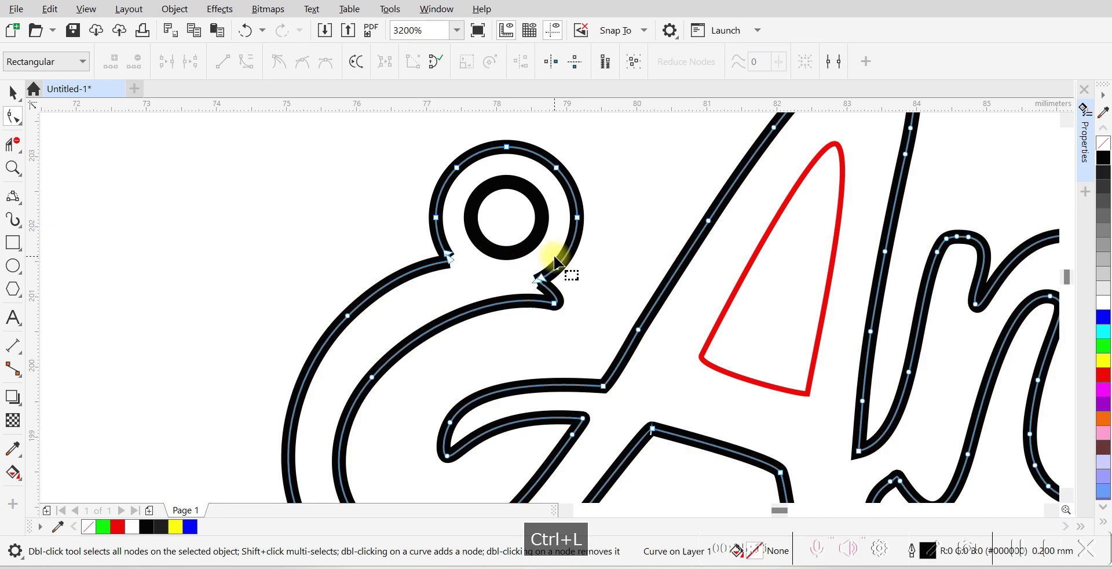
pyautogui.click(548, 279)
pyautogui.click(169, 62)
pyautogui.moveTo(466, 270); pyautogui.dragTo(419, 242)
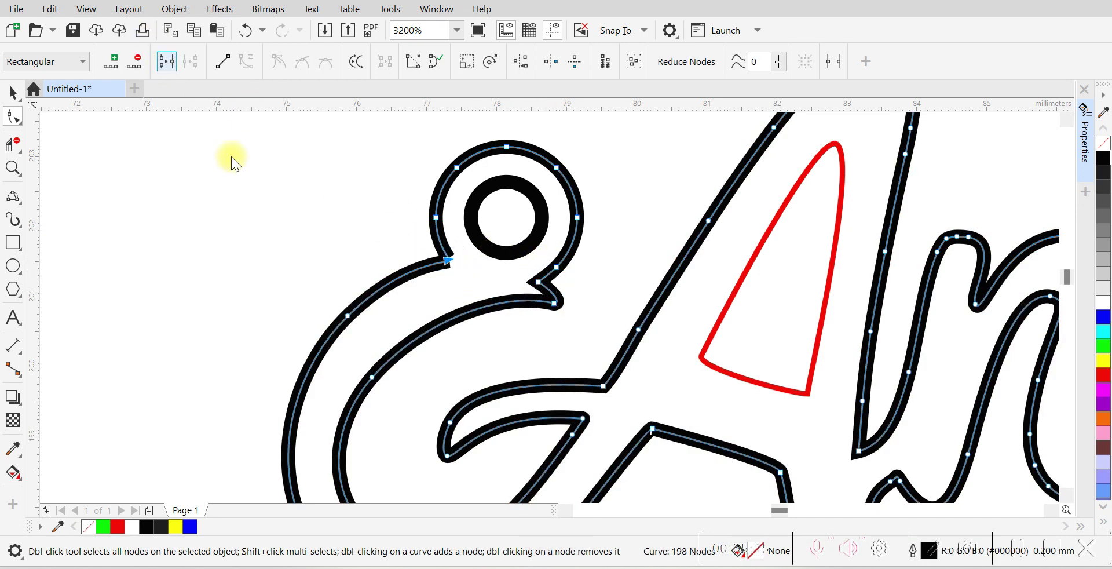
# Step: Split the final a's ring outline into separate circles, fill the inner one white, and bring it to the front
pyautogui.scroll(-2, 261, 177)
pyautogui.scroll(1, 759, 191)
pyautogui.click(774, 203)
pyautogui.scroll(2, 779, 200)
pyautogui.press('space')
pyautogui.scroll(-1, 576, 200)
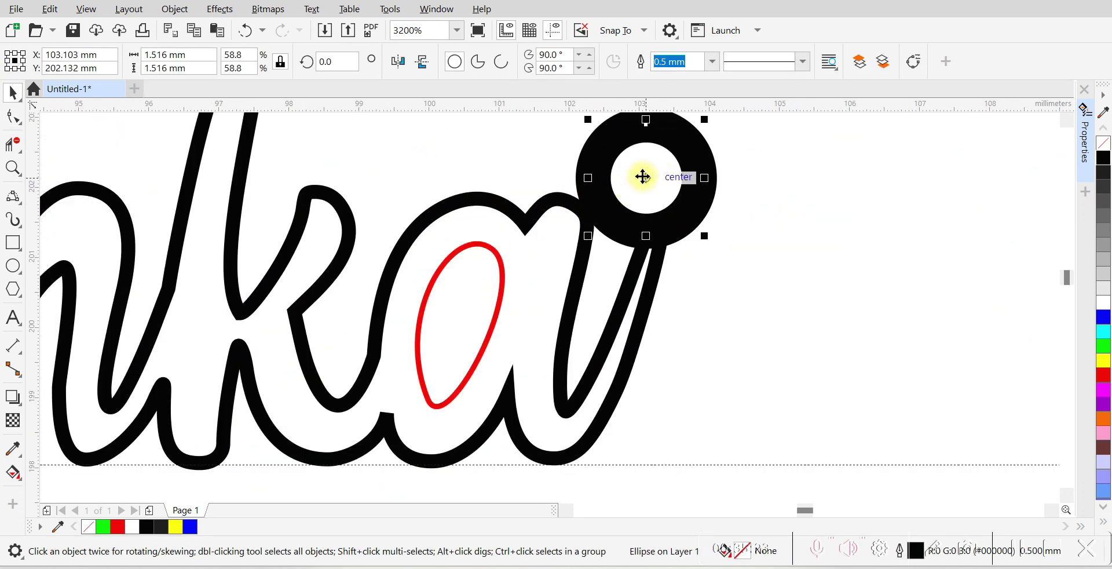
pyautogui.hotkey('ctrl', 'shift', 'q')
pyautogui.click(839, 61)
pyautogui.moveTo(790, 255); pyautogui.dragTo(594, 130)
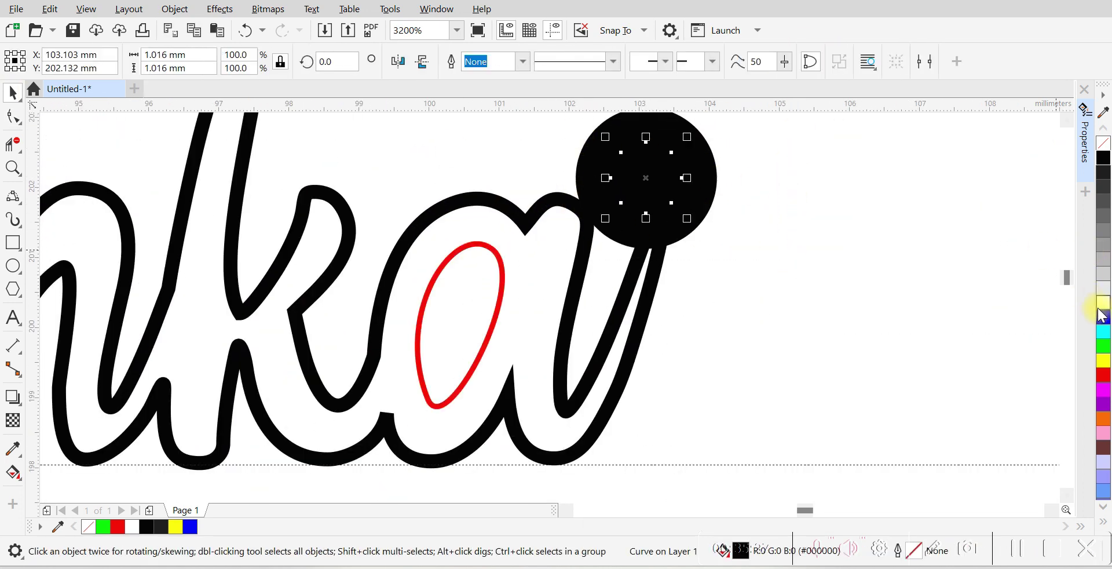
pyautogui.click(1100, 309)
pyautogui.hotkey('ctrl', 'Home')
pyautogui.click(774, 269)
# Step: Cut a gap in the bottom of the final ring's outer circle where the a's tail meets it
pyautogui.click(683, 214)
pyautogui.press('F10')
pyautogui.scroll(1, 645, 243)
pyautogui.doubleClick(693, 246)
pyautogui.doubleClick(608, 247)
pyautogui.click(649, 255)
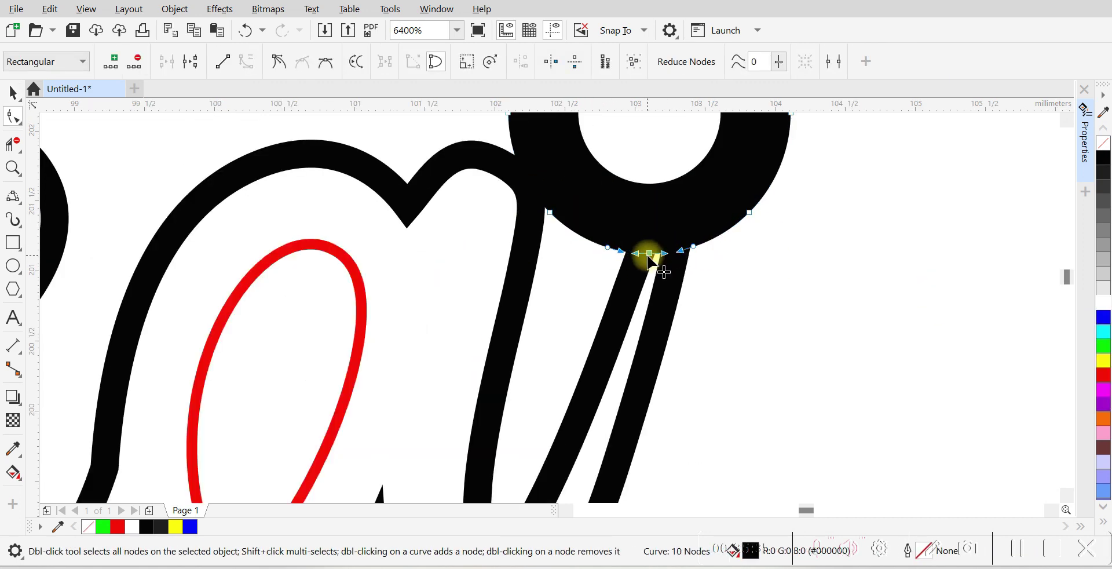
pyautogui.click(191, 62)
pyautogui.doubleClick(650, 254)
pyautogui.doubleClick(650, 253)
pyautogui.click(636, 266)
pyautogui.click(610, 242)
# Step: Apply black outlines to the final ring's opened outer circle and its inner circle
pyautogui.rightClick(1103, 158)
pyautogui.scroll(-1, 816, 257)
pyautogui.click(735, 216)
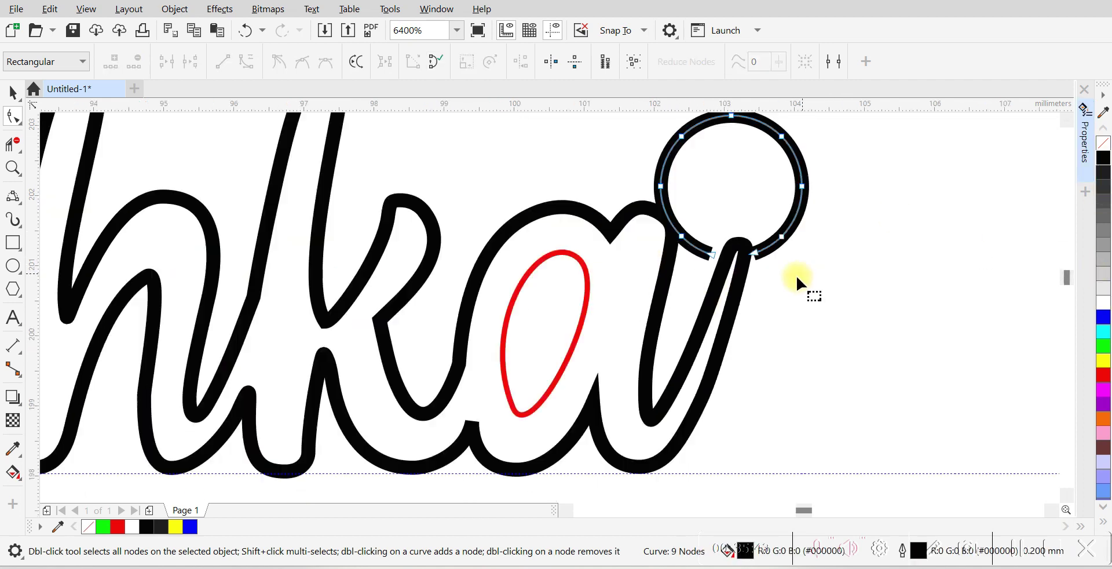
pyautogui.rightClick(1103, 159)
# Step: Move the outer node at the a's tail tip to the ring's open end and delete the extra node below it
pyautogui.click(723, 260)
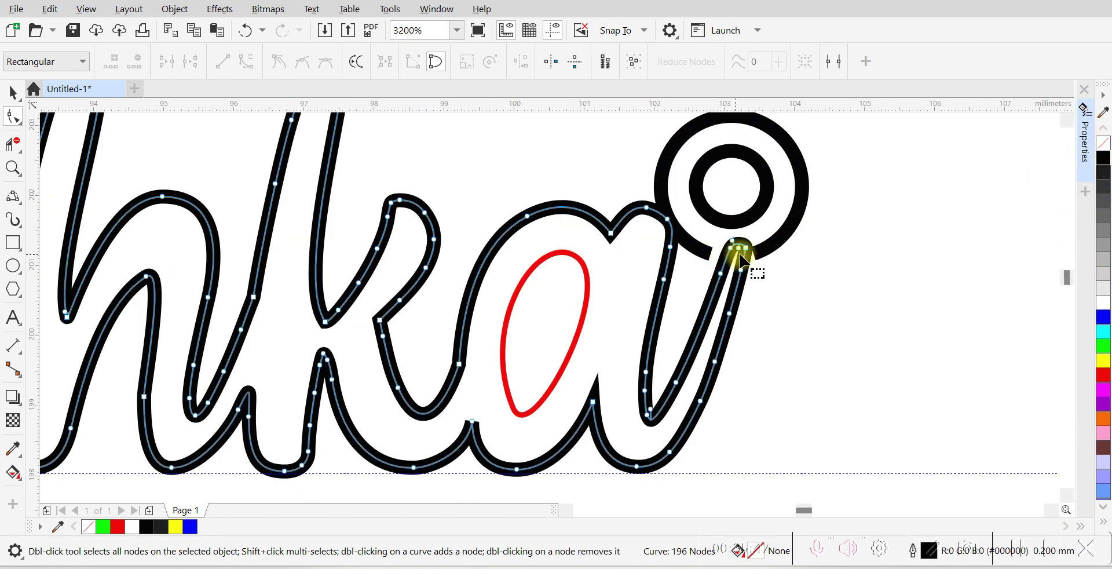
pyautogui.scroll(1, 748, 251)
pyautogui.click(752, 251)
pyautogui.click(745, 245)
pyautogui.moveTo(744, 244); pyautogui.dragTo(765, 251)
pyautogui.doubleClick(734, 290)
pyautogui.scroll(-1, 737, 274)
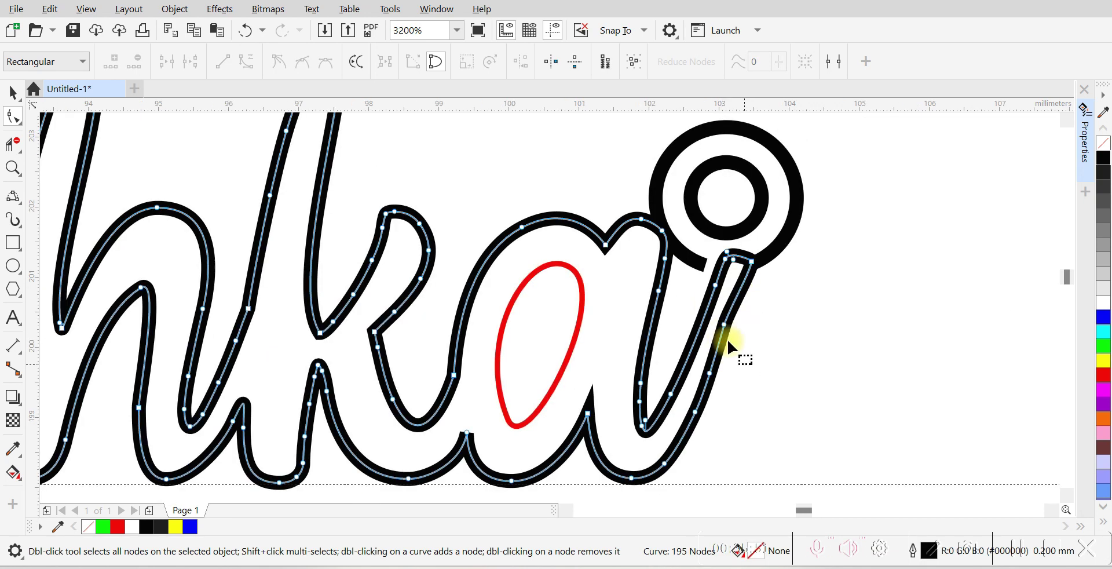
# Step: Delete the surplus nodes along the outer edge of the a's tail to leave one smooth curve
pyautogui.moveTo(710, 303); pyautogui.dragTo(742, 405)
pyautogui.press('Delete')
pyautogui.moveTo(686, 349); pyautogui.dragTo(730, 431)
pyautogui.press('Delete')
pyautogui.moveTo(665, 463); pyautogui.dragTo(685, 460)
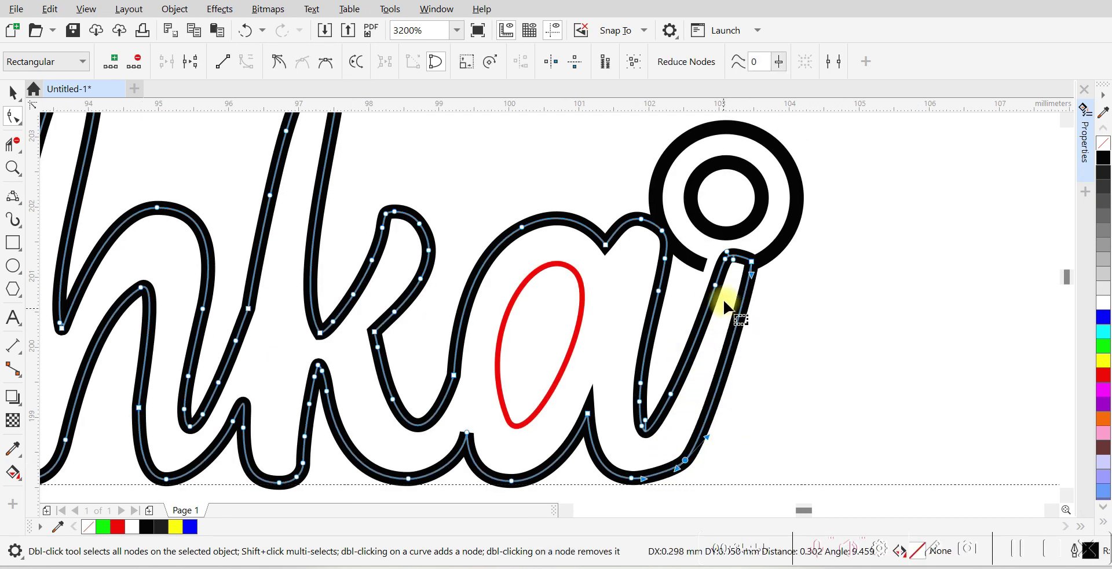
pyautogui.doubleClick(686, 460)
# Step: Delete the extra nodes at the a's tail tip and inner edge, moving the upper inner-edge node toward the ring's other open end
pyautogui.scroll(1, 717, 265)
pyautogui.moveTo(720, 234); pyautogui.dragTo(760, 276)
pyautogui.press('Delete')
pyautogui.moveTo(713, 307)
pyautogui.mouseDown()
pyautogui.moveTo(684, 296)
pyautogui.moveTo(717, 260)
pyautogui.mouseUp()
pyautogui.scroll(-1, 725, 240)
pyautogui.doubleClick(675, 381)
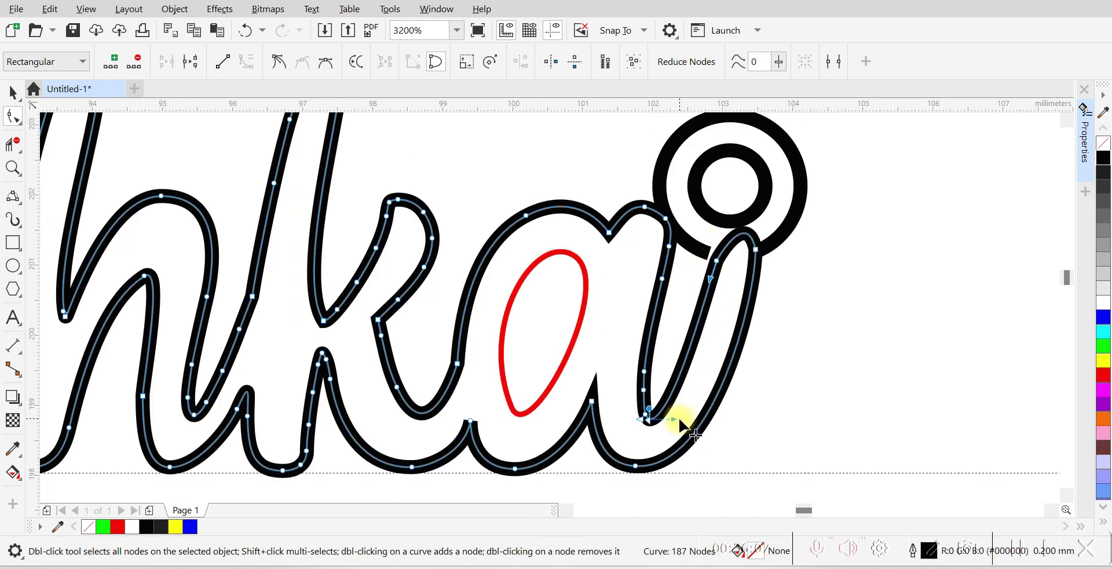
# Step: Delete the surplus nodes along the inner curve of the a's tail, down at its narrow lower bend
pyautogui.scroll(1, 643, 421)
pyautogui.doubleClick(655, 418)
pyautogui.moveTo(658, 417); pyautogui.dragTo(651, 388)
pyautogui.hotkey('ctrl', 'z')
pyautogui.doubleClick(658, 236)
pyautogui.click(699, 362)
pyautogui.press('Delete')
pyautogui.scroll(-1, 653, 398)
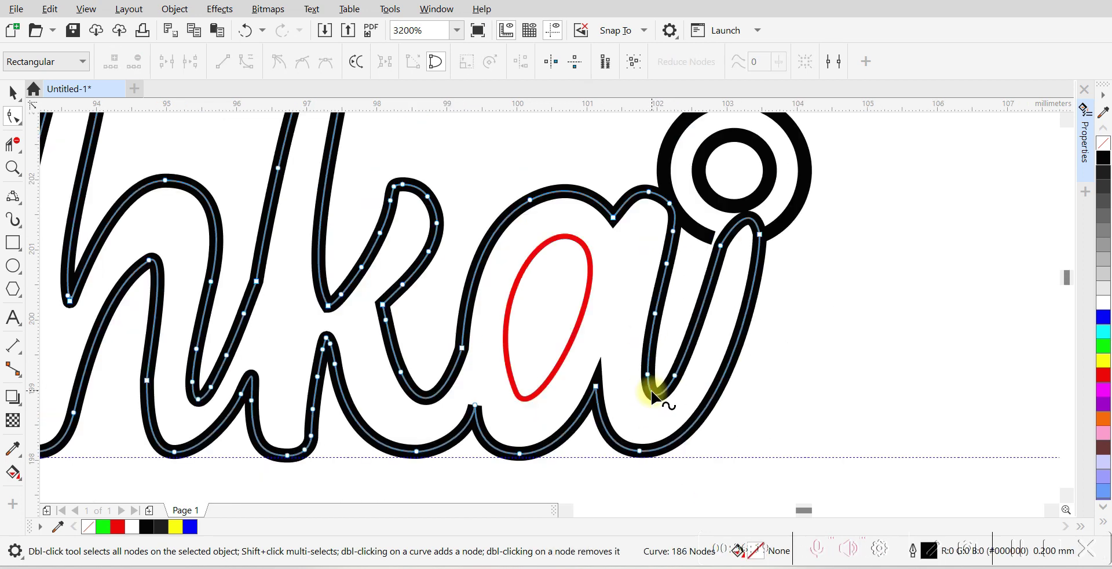
# Step: Cut away the tip of the a's tail and move its inner open end to the ring's open end
pyautogui.scroll(1, 728, 231)
pyautogui.click(752, 213)
pyautogui.press('b')
pyautogui.press('Delete')
pyautogui.press('Delete')
pyautogui.moveTo(717, 260); pyautogui.dragTo(719, 243)
# Step: Combine the script outline with the ring's outer circle and join the two pairs of open end nodes
pyautogui.keyDown('shift'); pyautogui.click(689, 241); pyautogui.keyUp('shift')
pyautogui.scroll(-1, 692, 243)
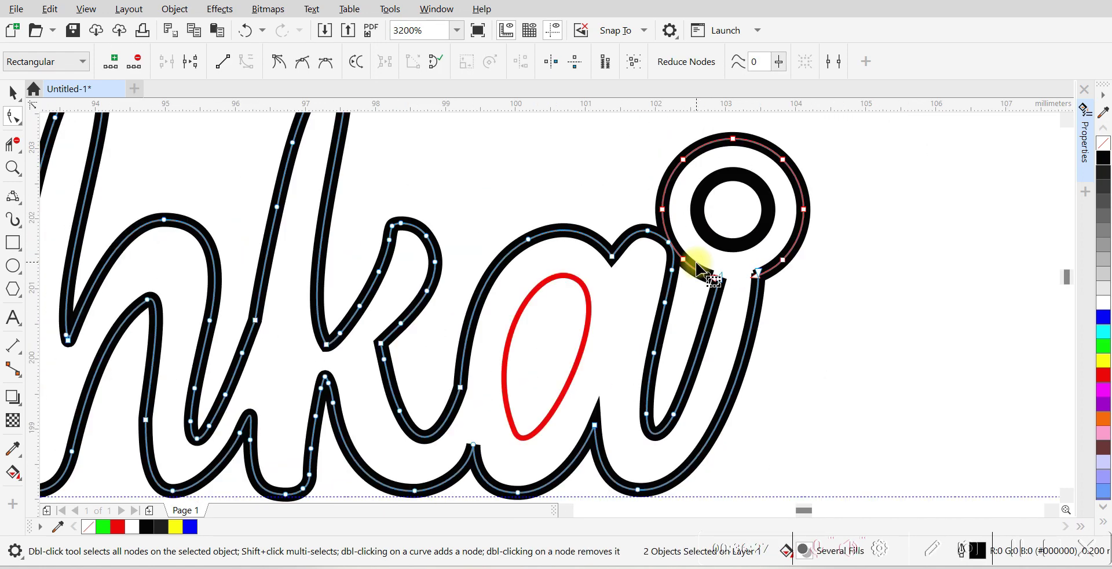
pyautogui.hotkey('ctrl', 'l')
pyautogui.scroll(1, 697, 261)
pyautogui.moveTo(806, 272); pyautogui.dragTo(834, 299)
pyautogui.click(166, 61)
pyautogui.moveTo(721, 275); pyautogui.dragTo(756, 301)
pyautogui.click(166, 61)
# Step: Bring the inner shapes of the a, the final ring and the capital A to the front of the black-filled name
pyautogui.scroll(-1, 538, 238)
pyautogui.press('space')
pyautogui.scroll(-2, 785, 240)
pyautogui.moveTo(785, 238); pyautogui.dragTo(757, 201)
pyautogui.hotkey('ctrl', 'Home')
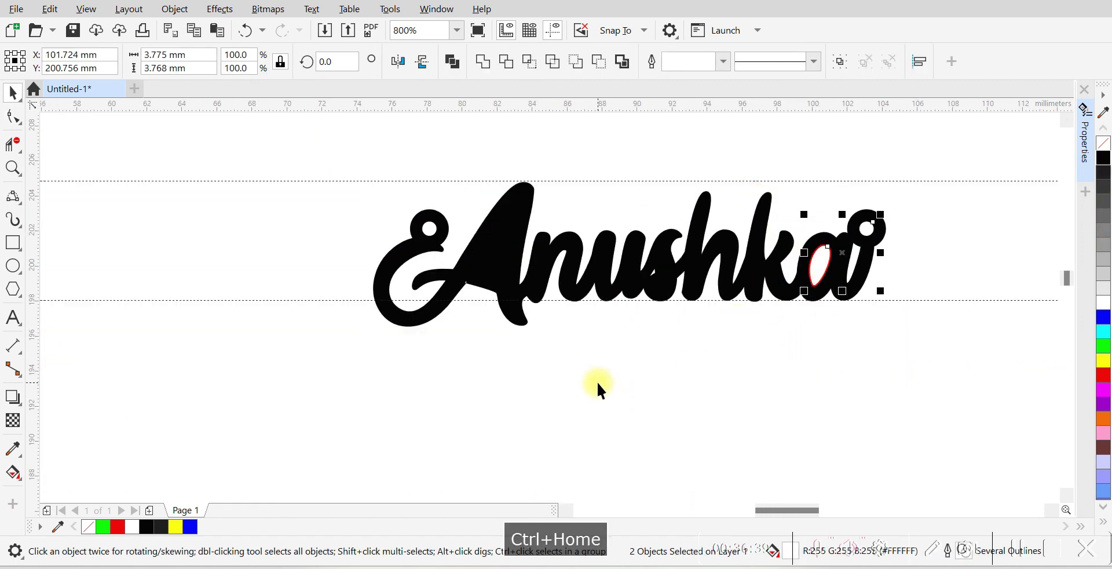
pyautogui.moveTo(601, 389); pyautogui.dragTo(472, 205)
pyautogui.hotkey('ctrl', 'Home')
# Step: Give all parts of the script name a red outline and make the outline thinner
pyautogui.click(637, 212)
pyautogui.moveTo(312, 140); pyautogui.dragTo(916, 359)
pyautogui.hscroll(1, 616, 315)
pyautogui.rightClick(1104, 375)
pyautogui.click(680, 220)
pyautogui.hotkey('ctrl', 'a')
pyautogui.click(726, 56)
pyautogui.click(692, 87)
pyautogui.click(792, 376)
# Step: Examine the red outline around the joined middle letters of the script name up close
pyautogui.scroll(2, 627, 248)
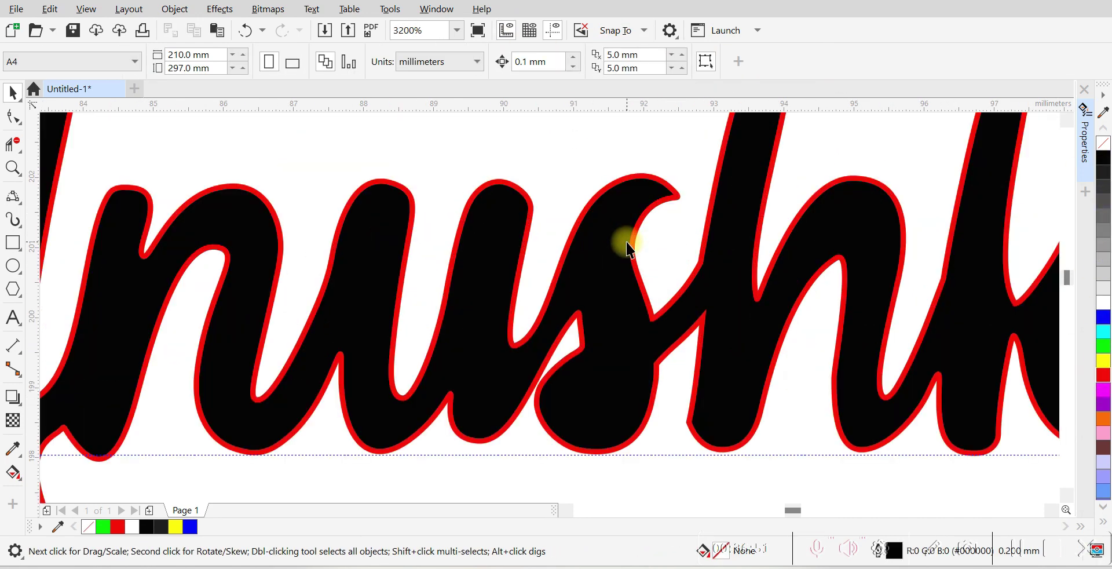
pyautogui.doubleClick(627, 243)
pyautogui.scroll(-2, 627, 242)
pyautogui.click(13, 93)
pyautogui.press('Escape')
pyautogui.scroll(-1, 510, 280)
pyautogui.scroll(1, 492, 252)
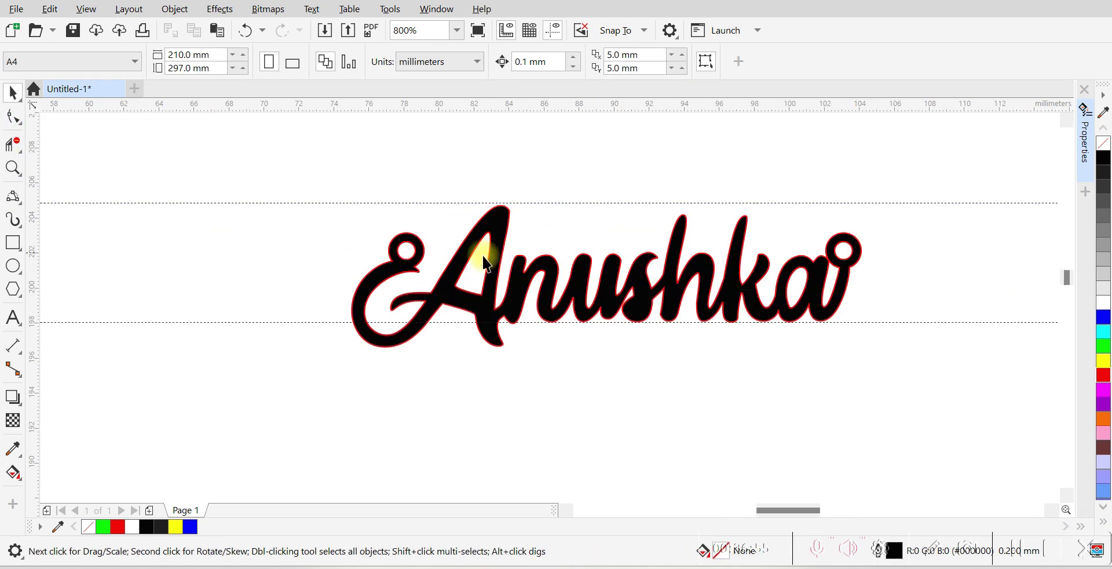
# Step: Combine all parts of the script name into one curve with a black fill and black outline
pyautogui.hotkey('ctrl', 'a')
pyautogui.click(454, 60)
pyautogui.click(1102, 158)
pyautogui.rightClick(1102, 158)
pyautogui.click(773, 335)
pyautogui.scroll(-1, 773, 335)
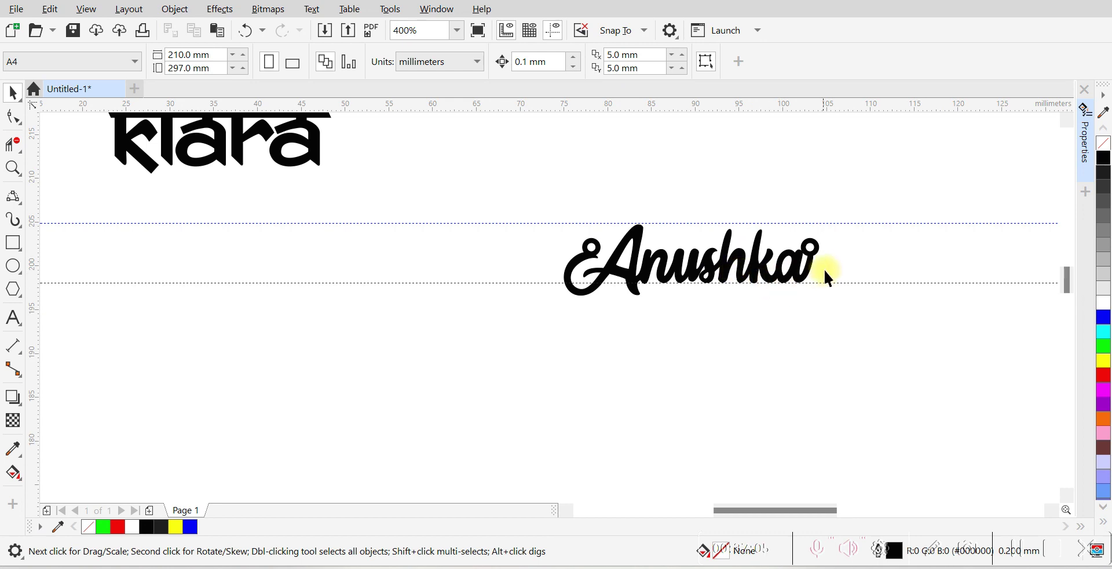
pyautogui.scroll(1, 817, 269)
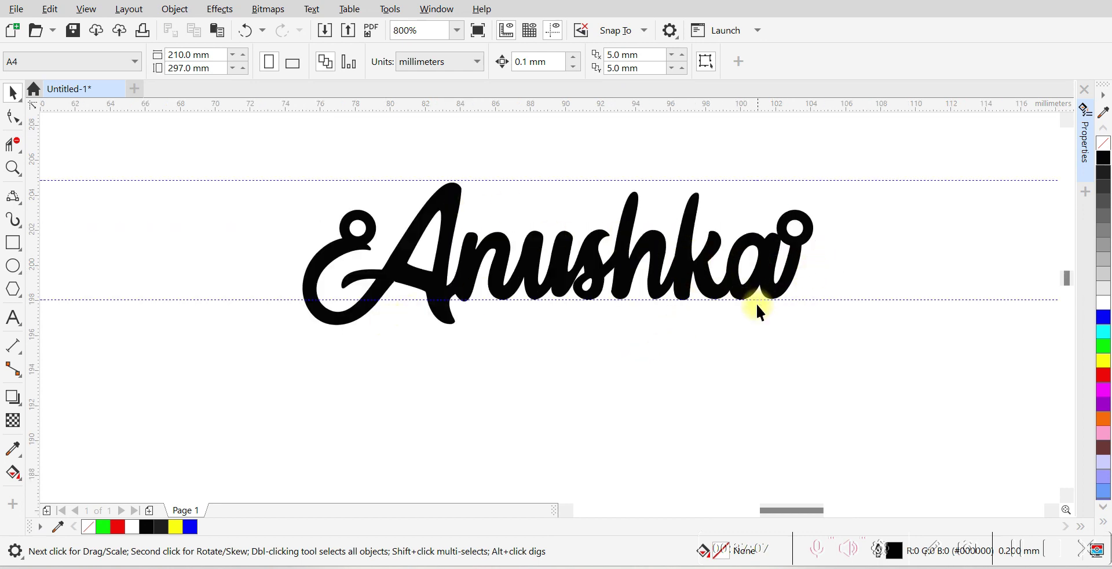
pyautogui.scroll(-1, 658, 286)
# Step: Measure the overall width of the script name with a dimension line and undo the dimension
pyautogui.press('space')
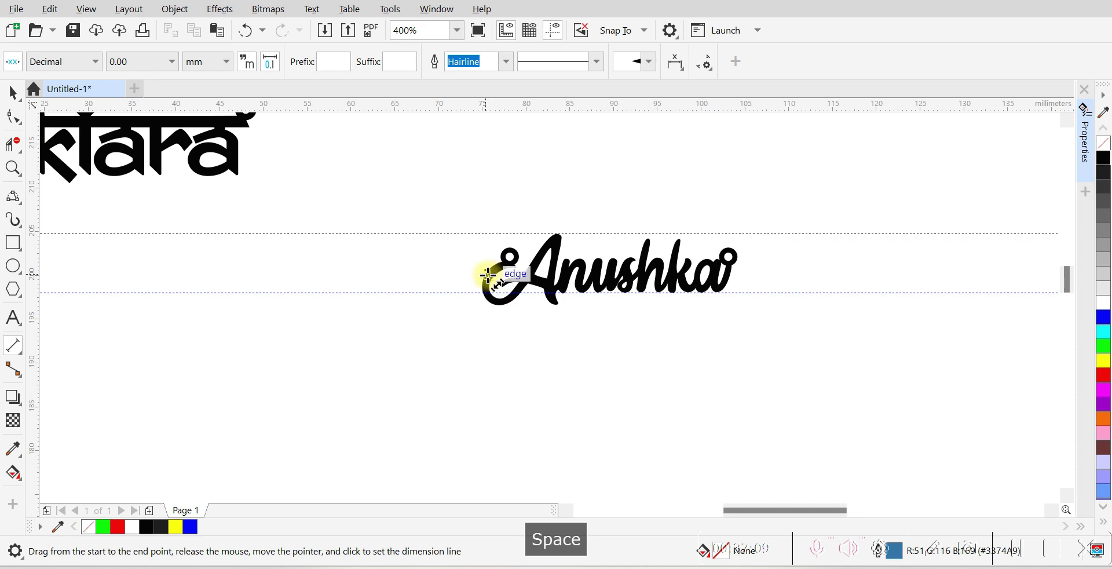
pyautogui.moveTo(488, 273); pyautogui.dragTo(735, 273)
pyautogui.click(734, 187)
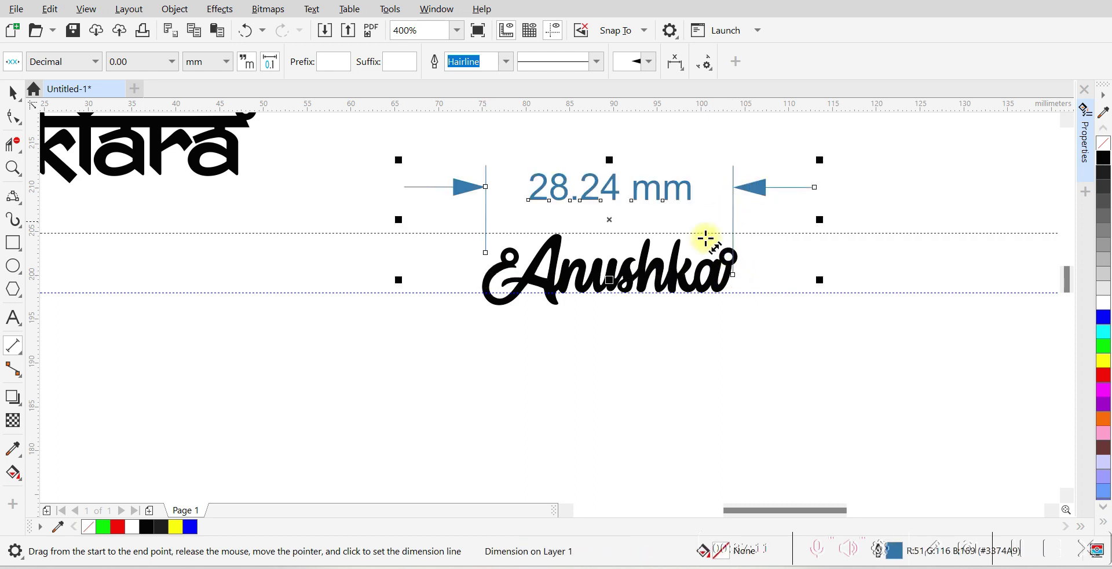
pyautogui.hotkey('ctrl', 'z')
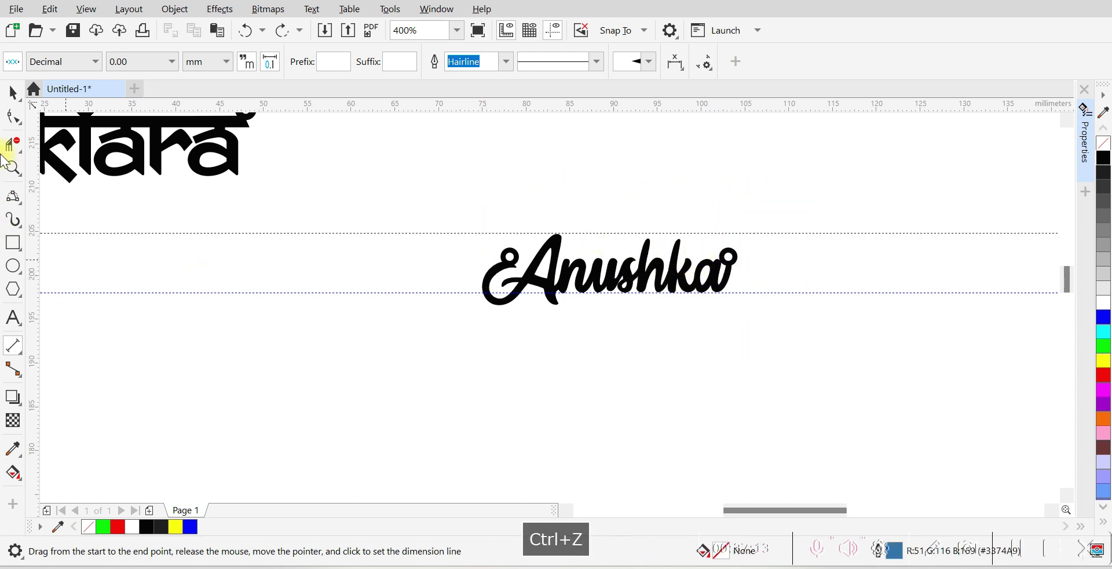
# Step: Arrange the two finished names side by side and delete the small stray circle above them
pyautogui.click(17, 99)
pyautogui.moveTo(148, 161); pyautogui.dragTo(355, 268)
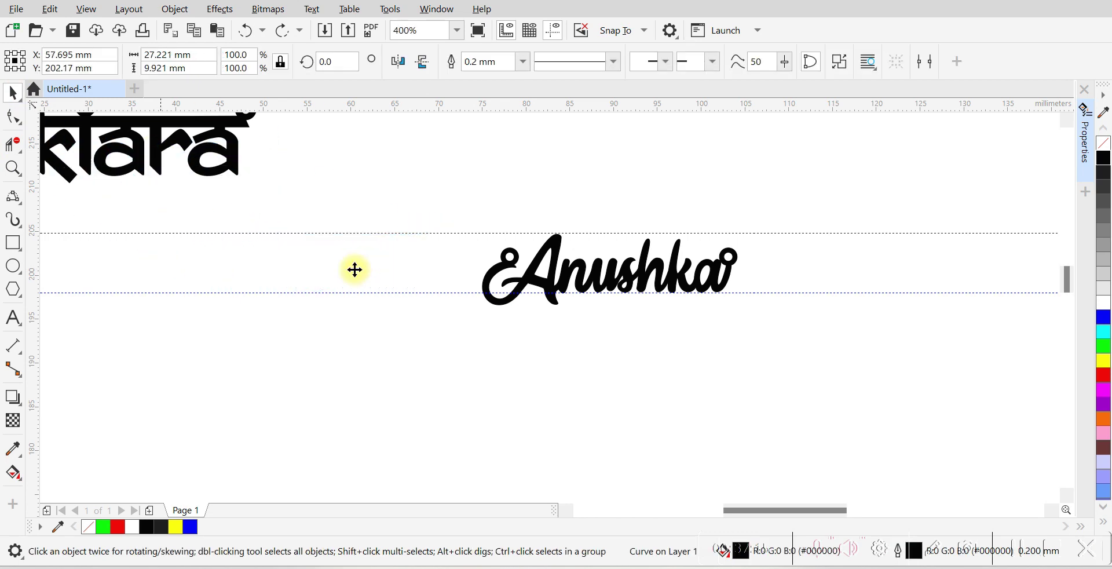
pyautogui.moveTo(627, 296); pyautogui.dragTo(697, 306)
pyautogui.click(736, 354)
pyautogui.moveTo(178, 116); pyautogui.dragTo(377, 216)
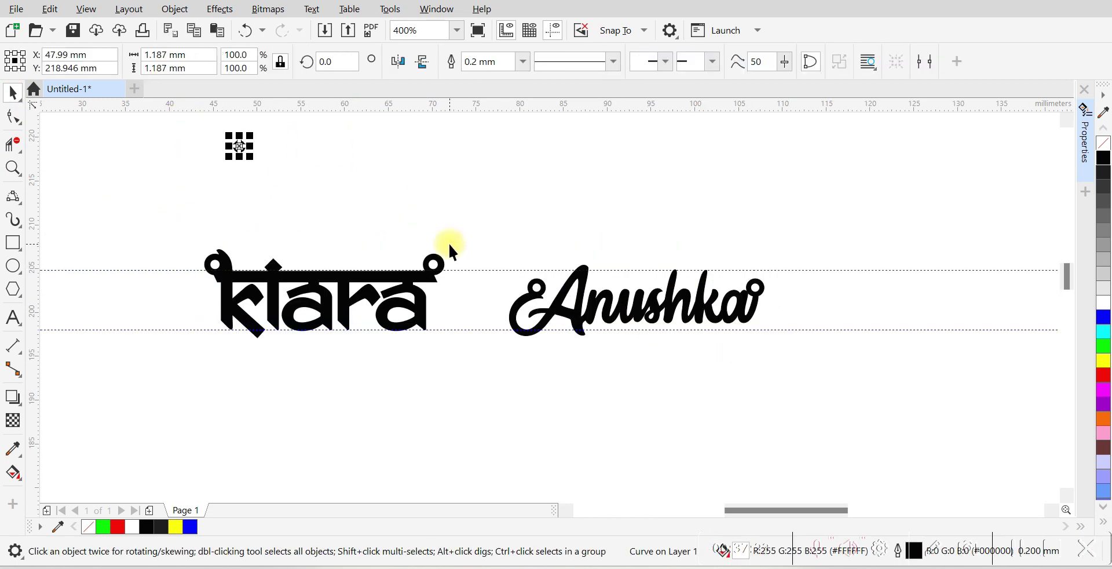
pyautogui.press('Delete')
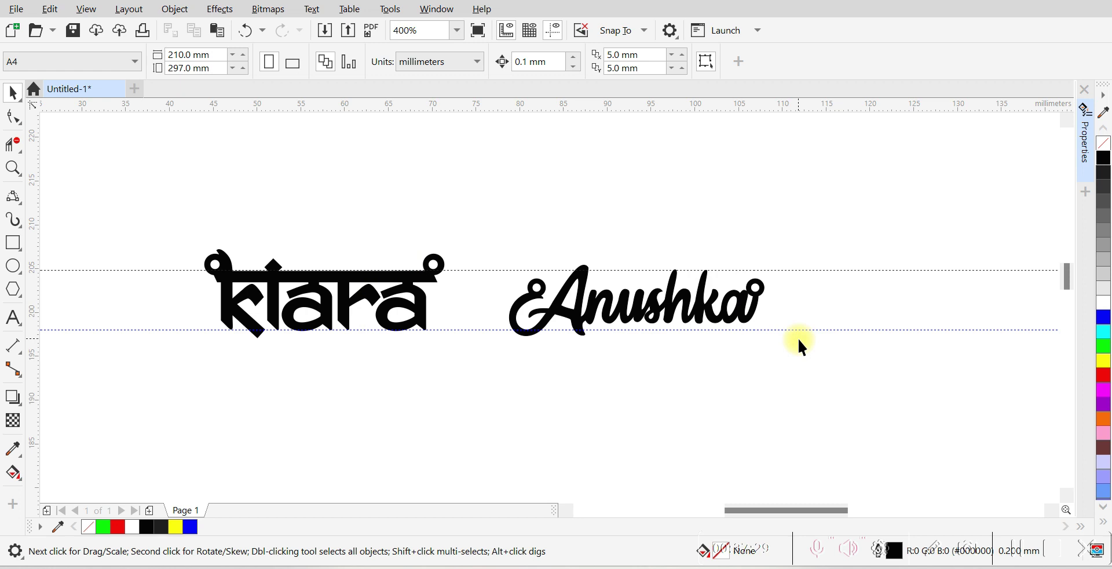
pyautogui.scroll(-1, 798, 339)
pyautogui.scroll(1, 777, 357)
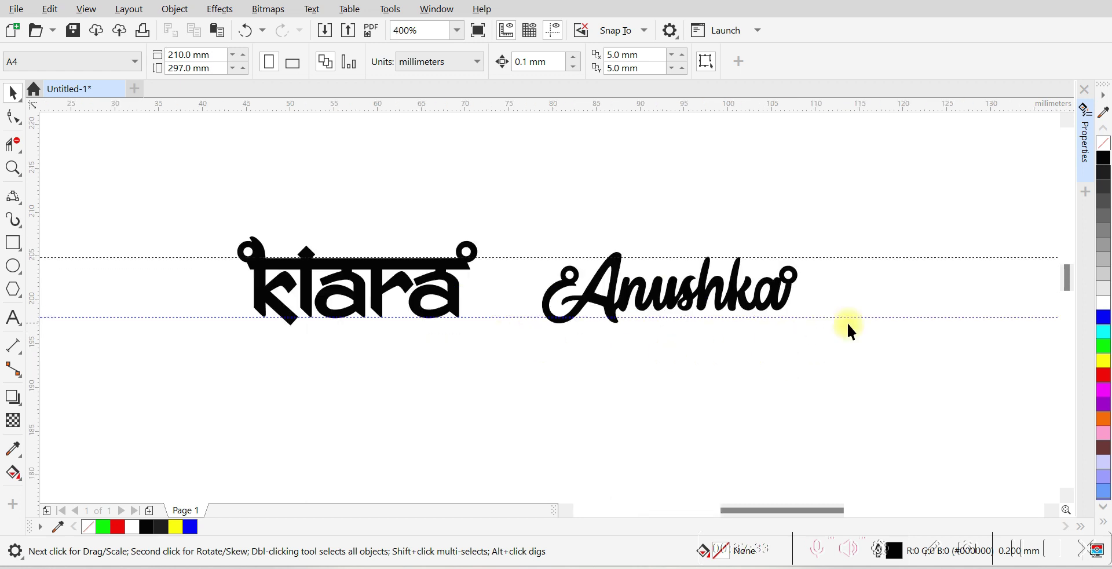
pyautogui.scroll(-1, 818, 343)
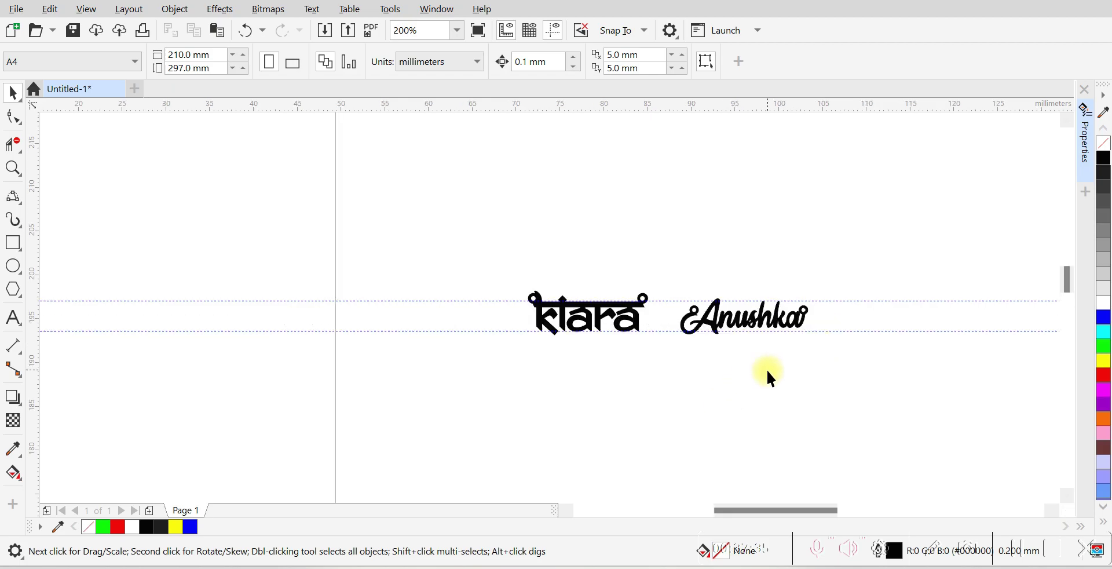